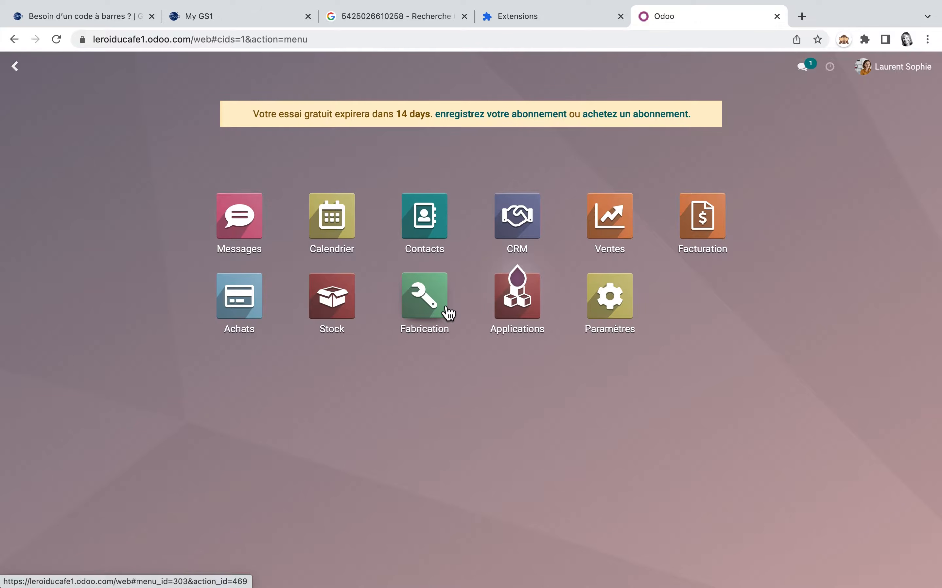
Open the Stock app, view the Manufacturing orders, and return to the stock overview
click(337, 302)
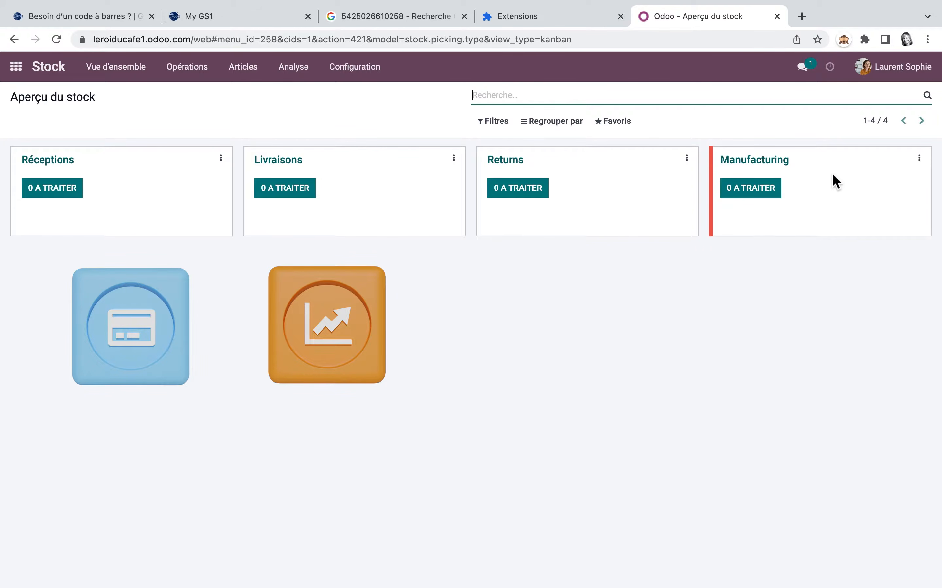
click(773, 167)
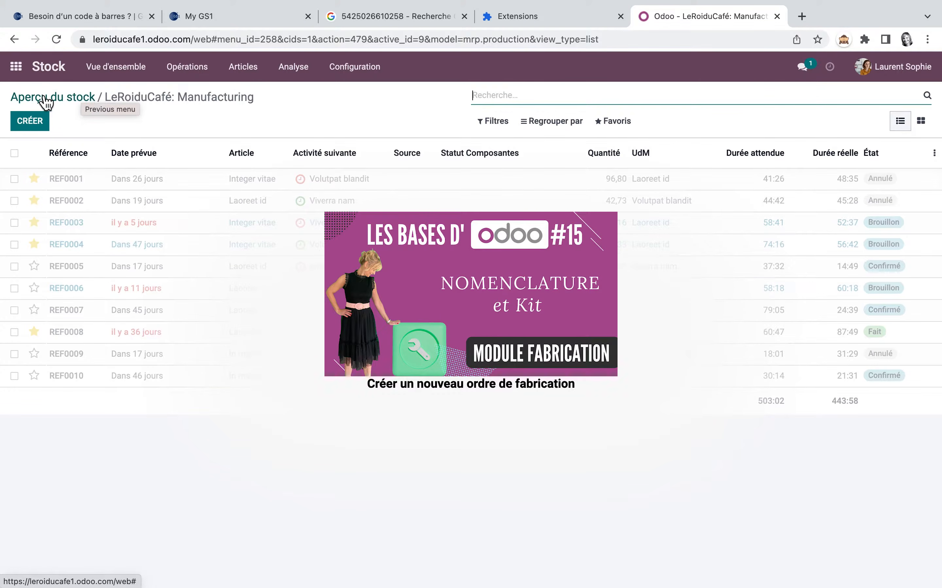
click(110, 75)
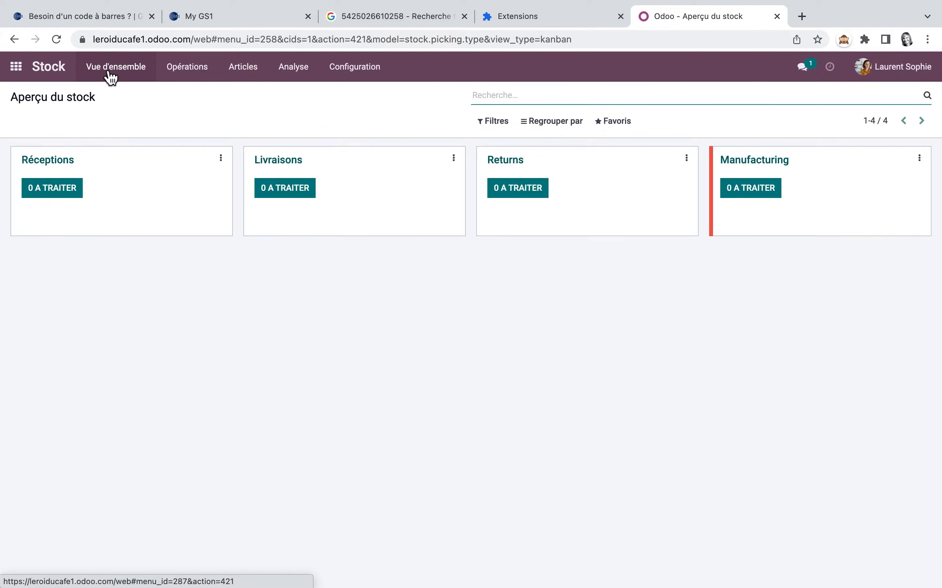
Enable the Colis, Chronomètre and Lecteur de code-barres options in the Stock settings
click(376, 72)
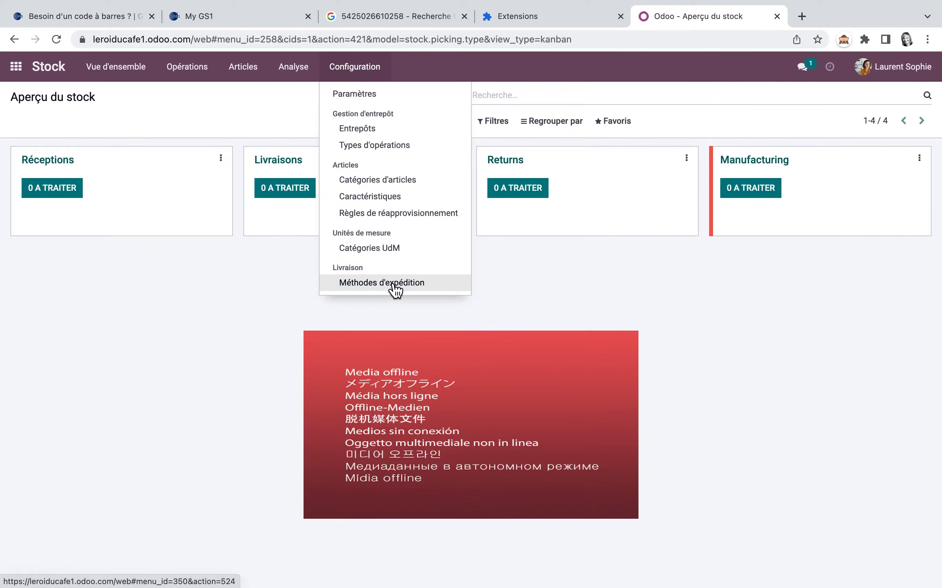
click(374, 94)
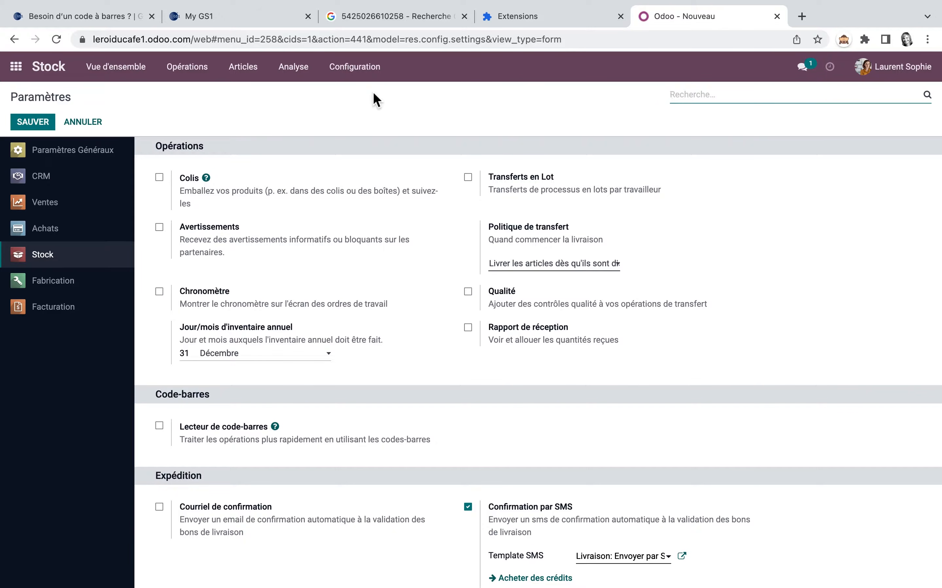
click(160, 177)
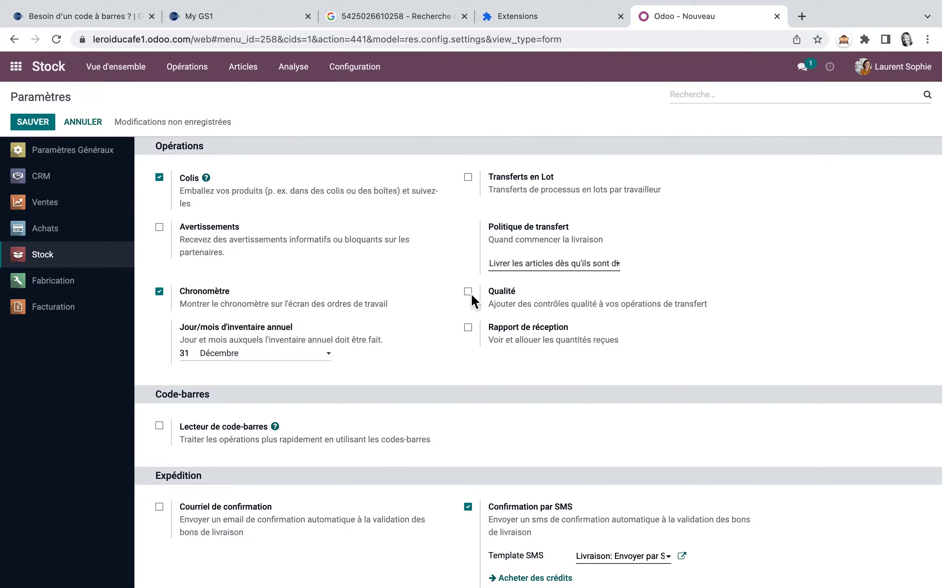
scroll(332, 386, down, 3)
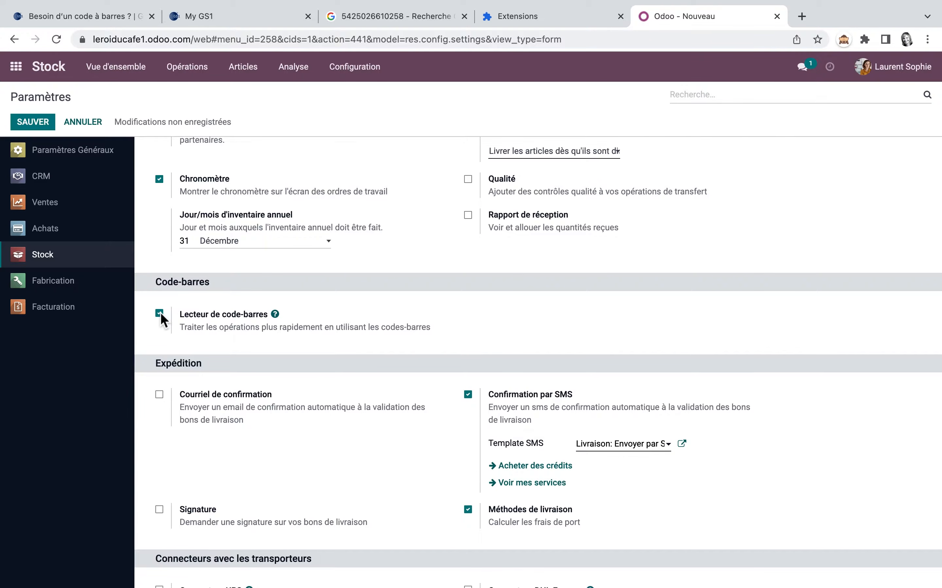
scroll(160, 313, down, 3)
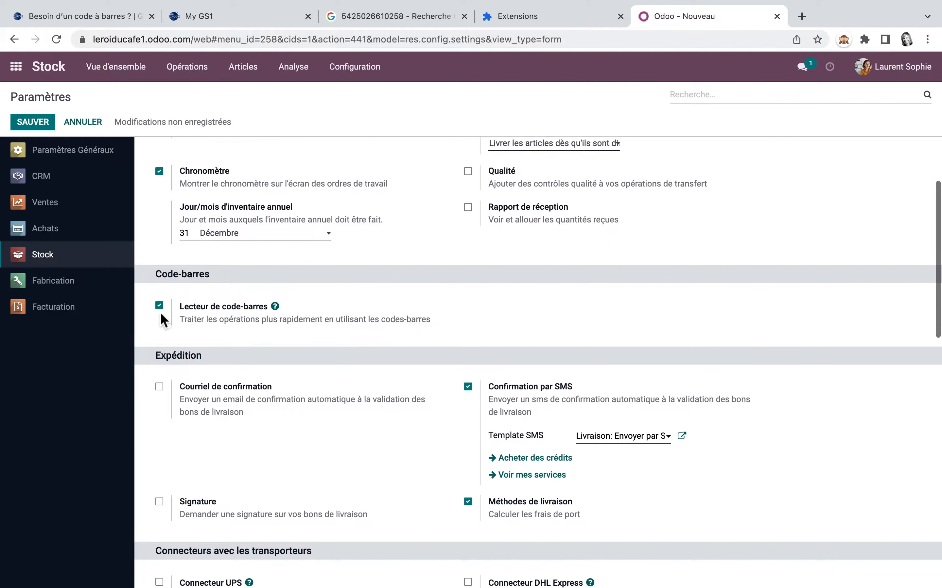
Enable Courriel de confirmation and add "A votre service !" after the delivery note sentence in its email template, saving the template
click(159, 307)
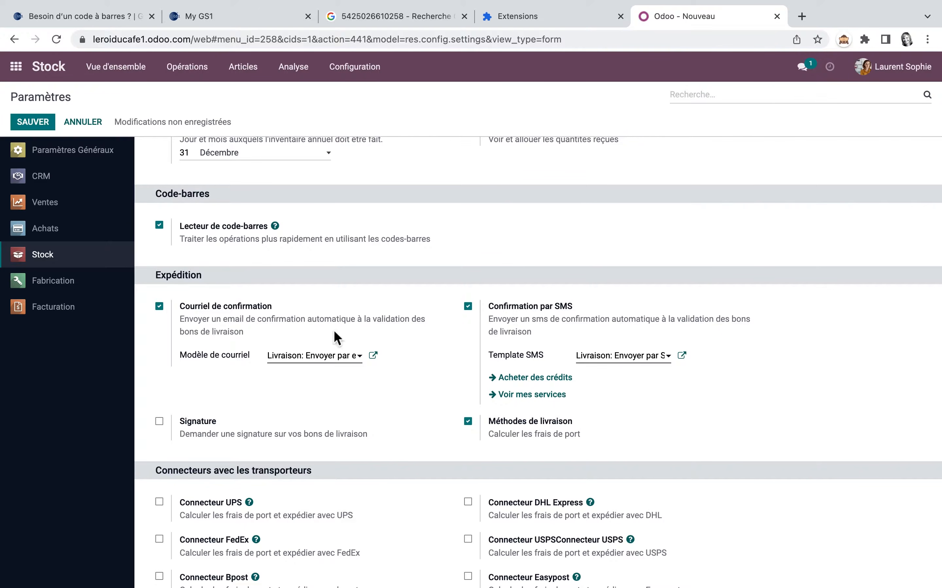
click(374, 357)
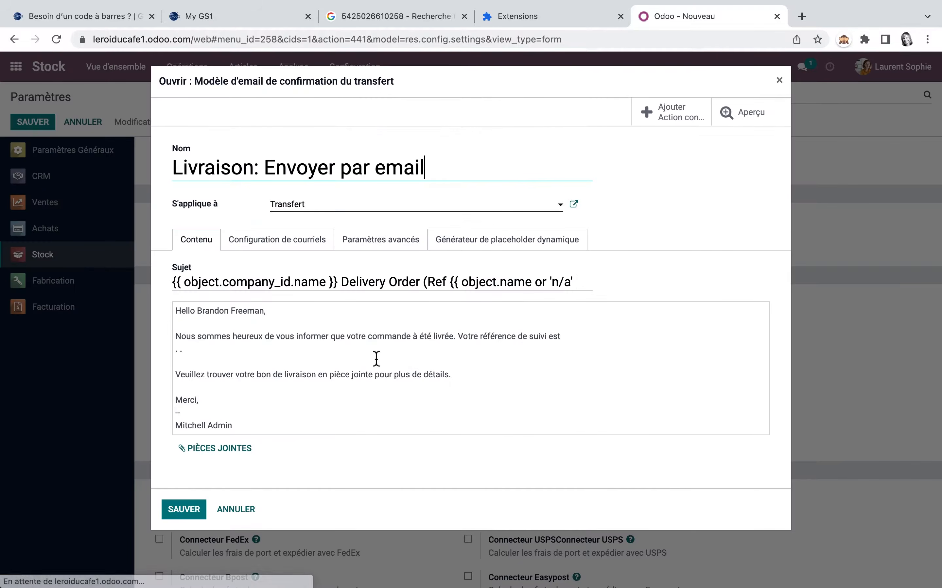
click(349, 345)
click(456, 375)
text(A vottre)
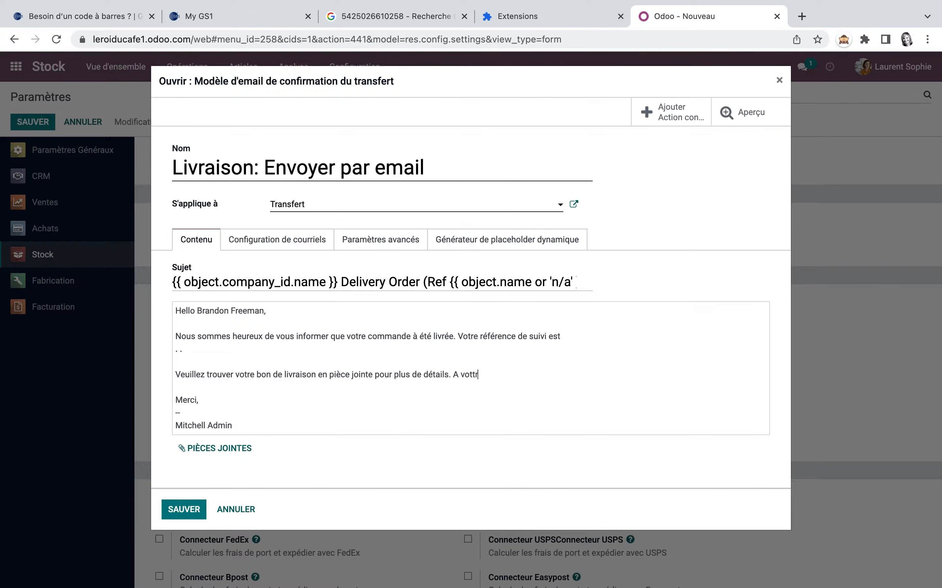
key(BackSpace)
key(BackSpace)
key(BackSpace)
text(re service !)
click(184, 511)
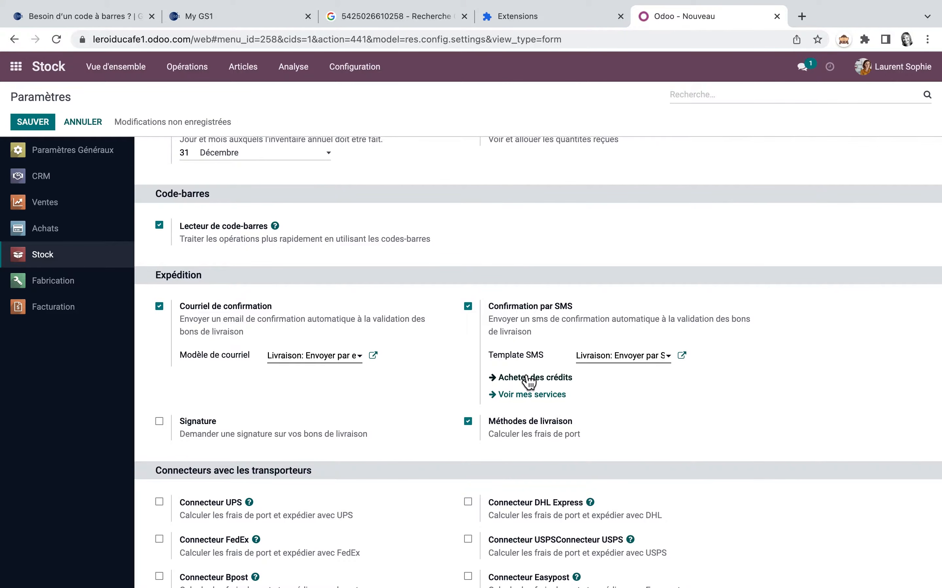
Enable Emplacements de stockage and Routes en plusieurs étapes under Entrepôt, and save the Stock settings
scroll(530, 384, down, 4)
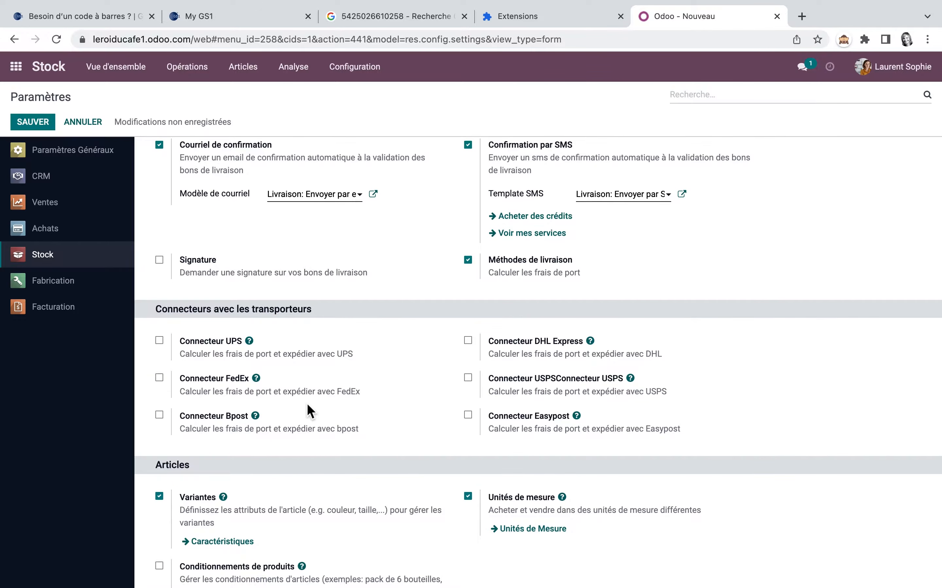
scroll(309, 411, down, 5)
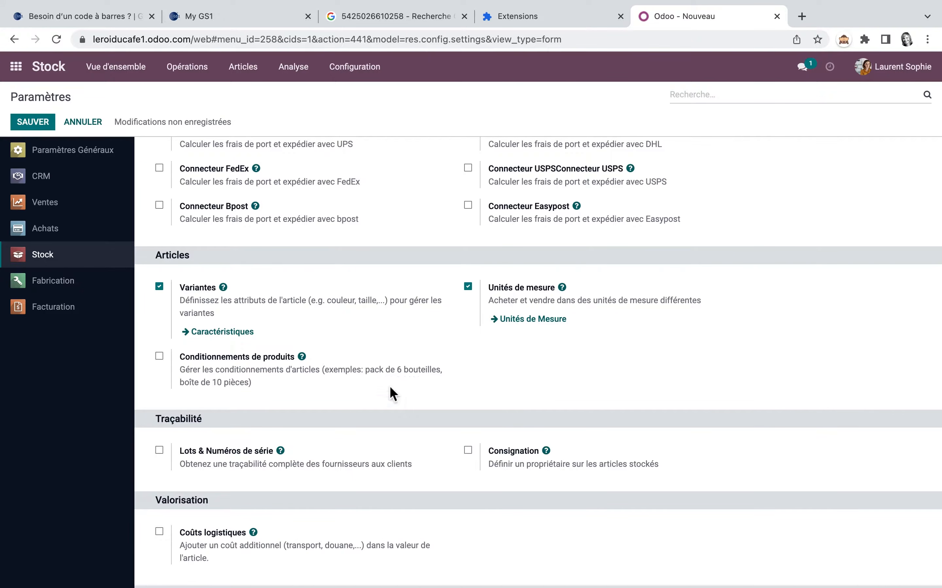
scroll(389, 405, down, 3)
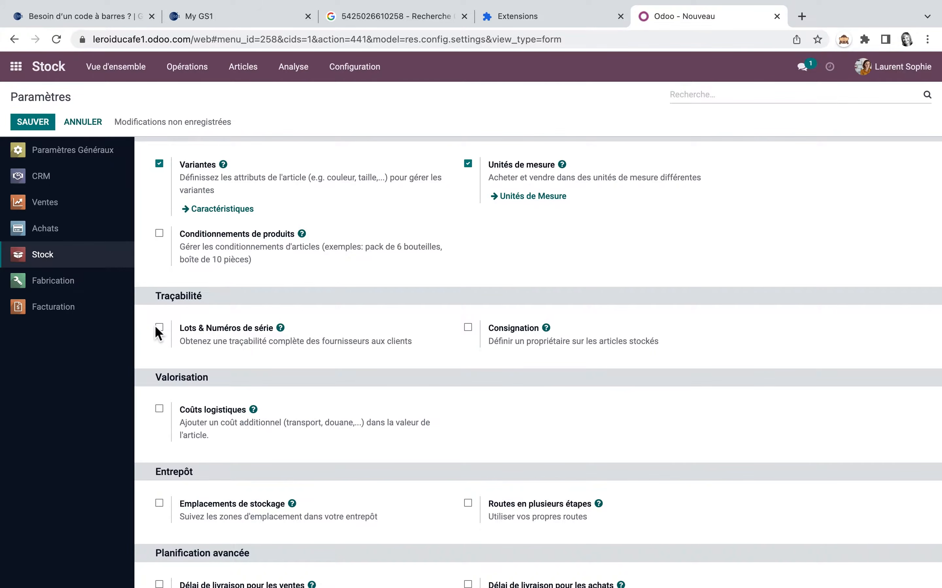
scroll(155, 327, down, 3)
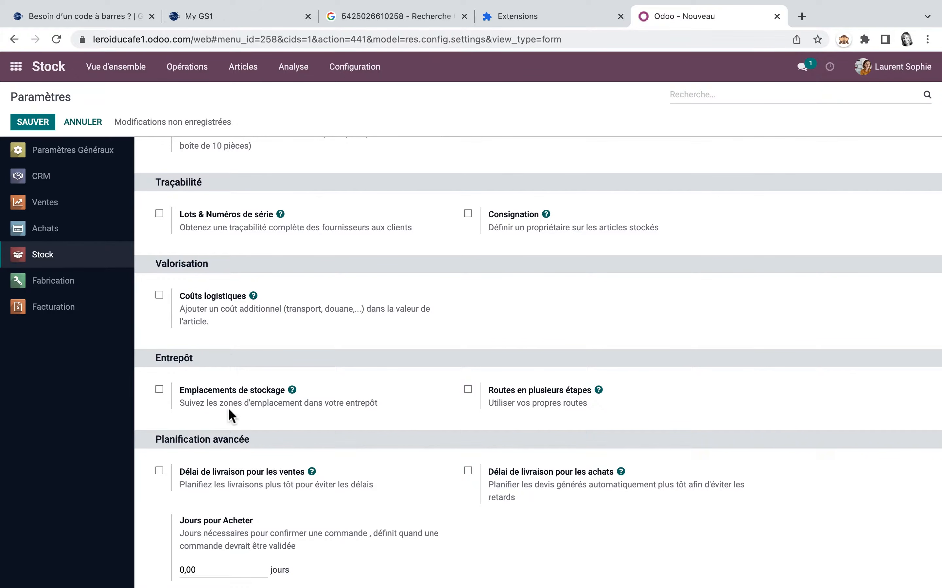
scroll(229, 409, down, 1)
click(159, 376)
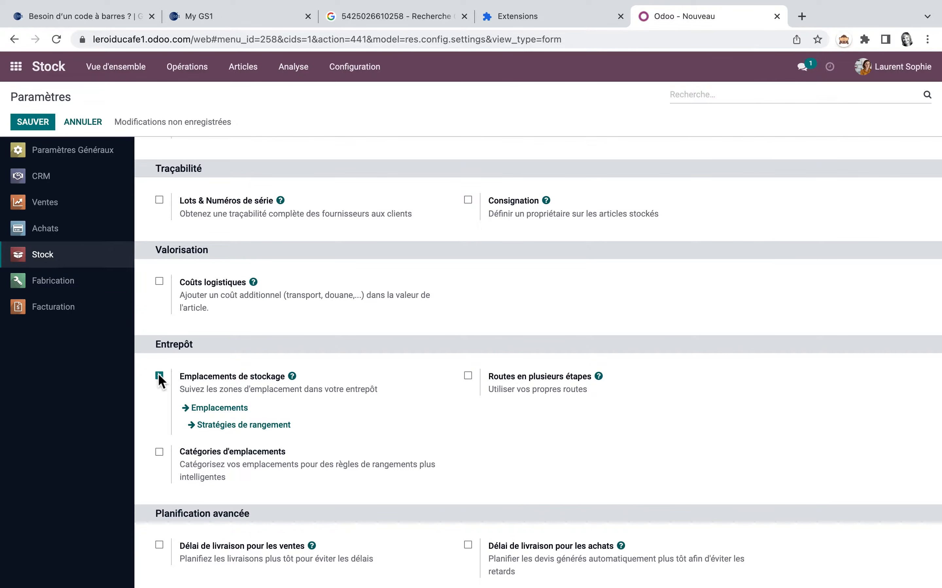
click(470, 376)
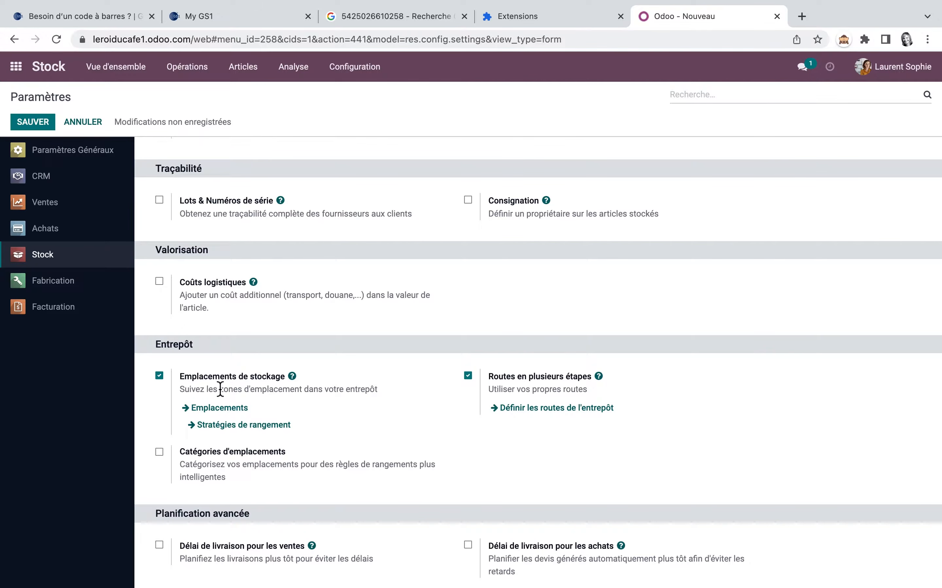
mouse_move(292, 376)
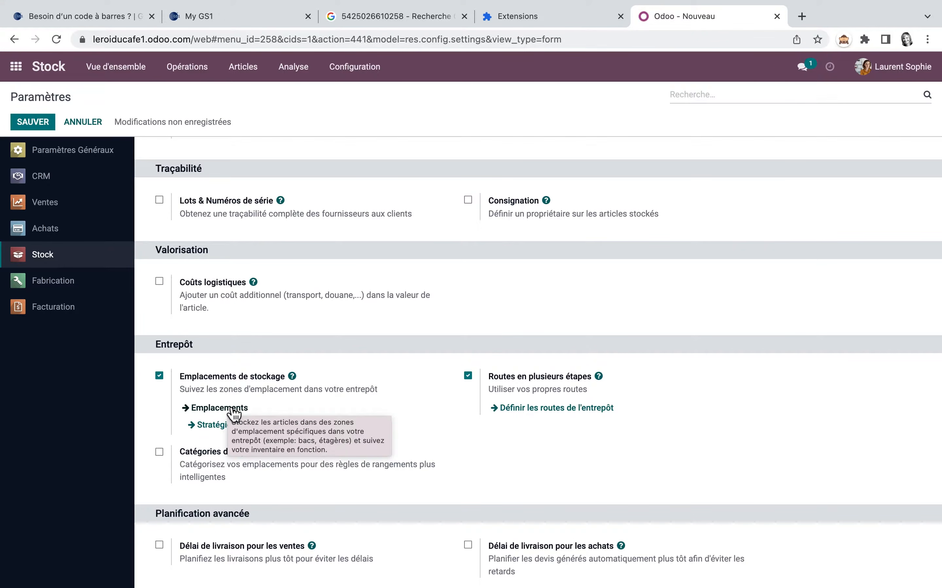
scroll(233, 415, down, 3)
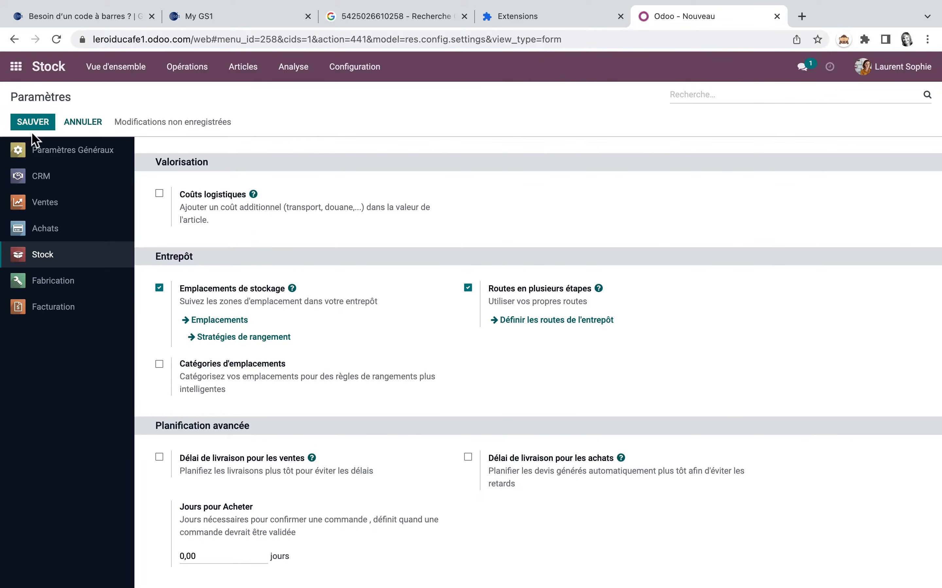
click(39, 125)
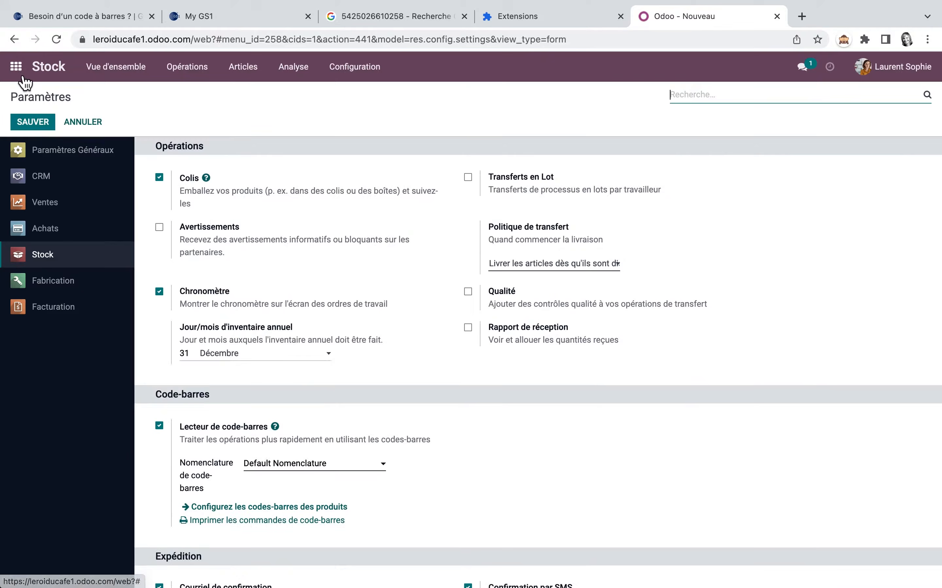
Open the Code-barres app, examine its operations and the Réceptions transfers, and return to the app overview
click(19, 70)
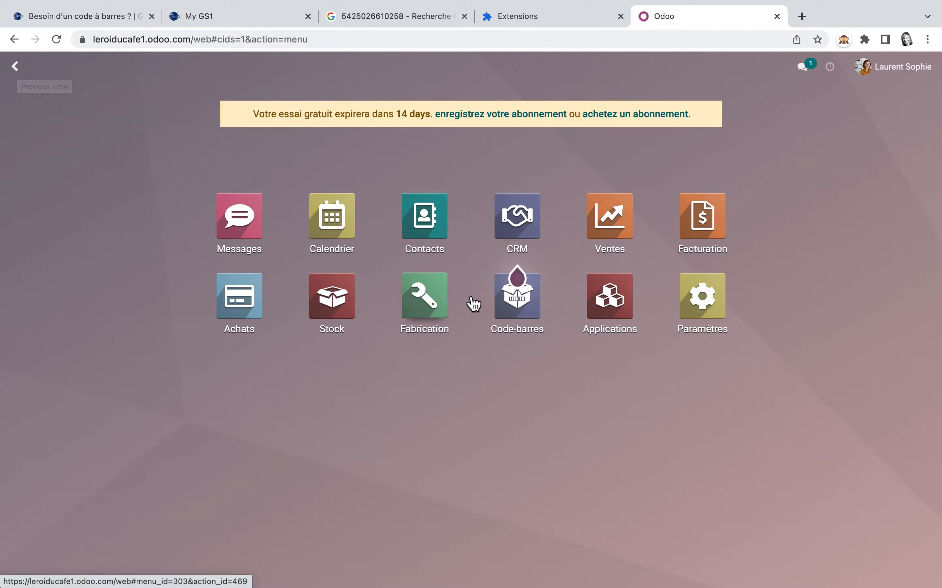
click(528, 311)
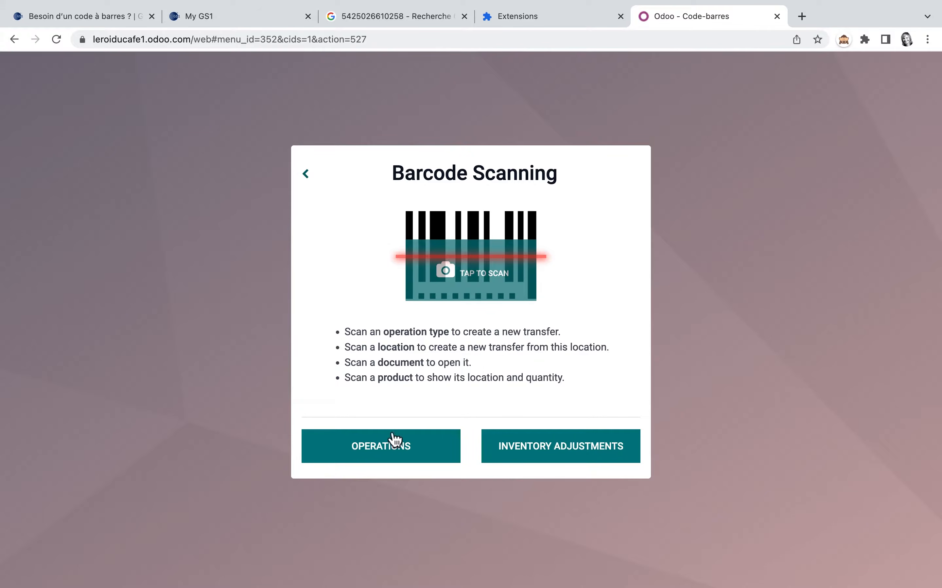
click(404, 451)
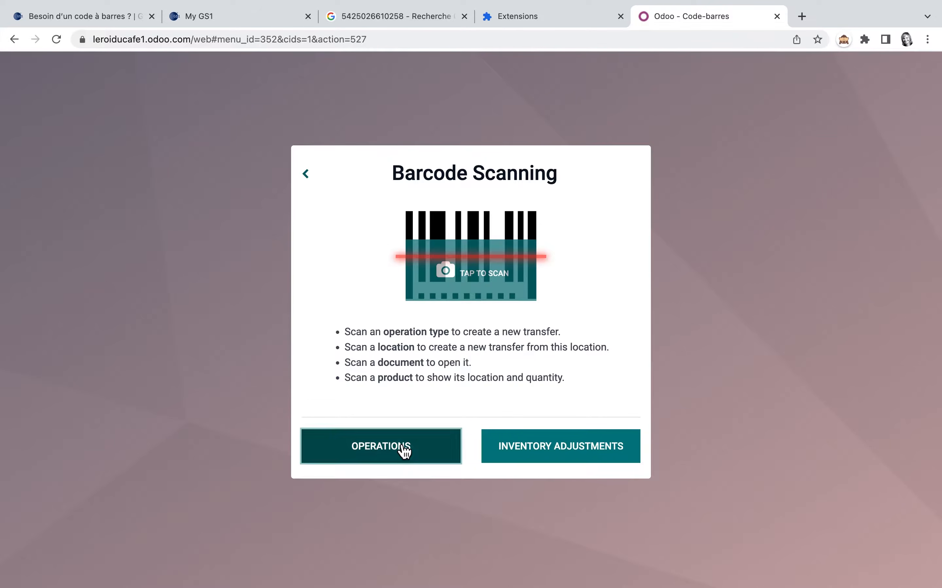
click(71, 157)
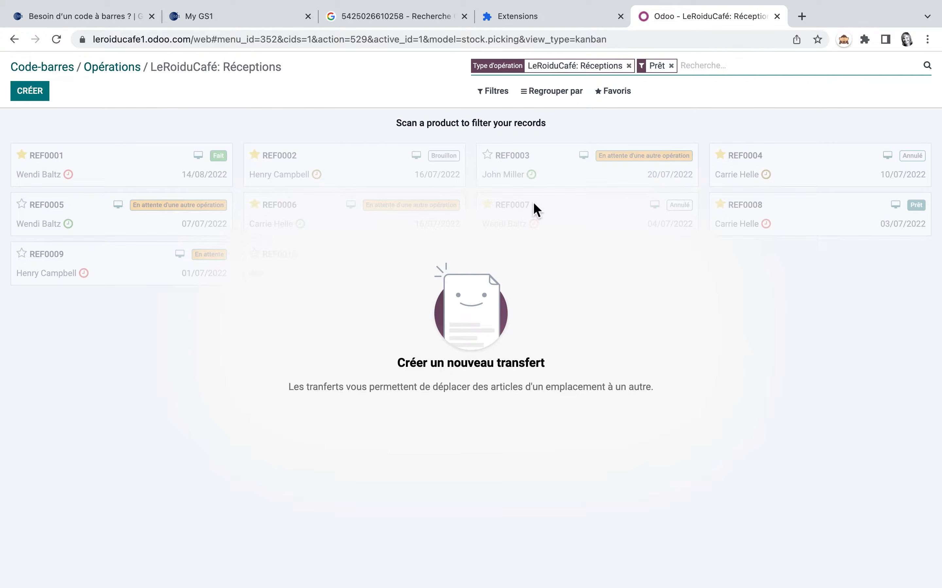
click(112, 66)
click(47, 69)
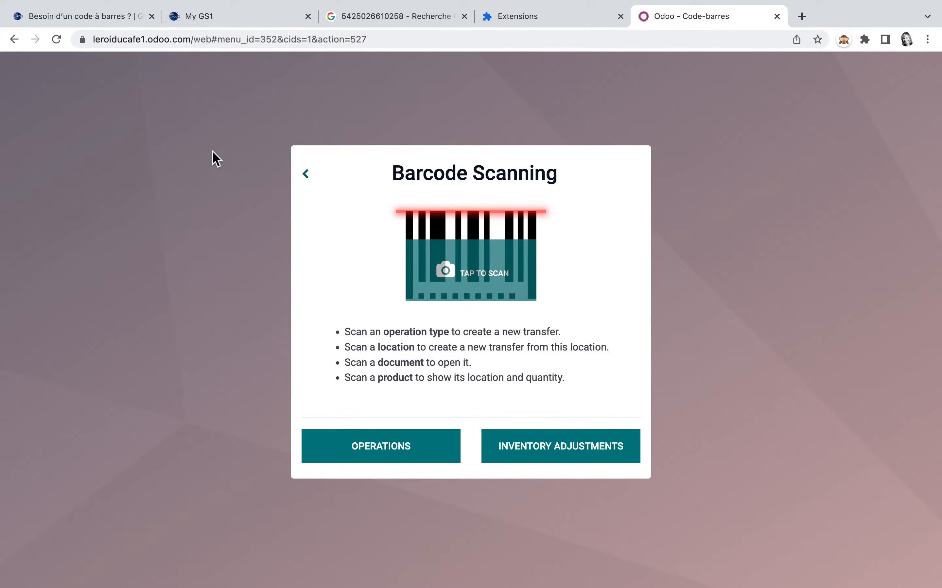
click(14, 39)
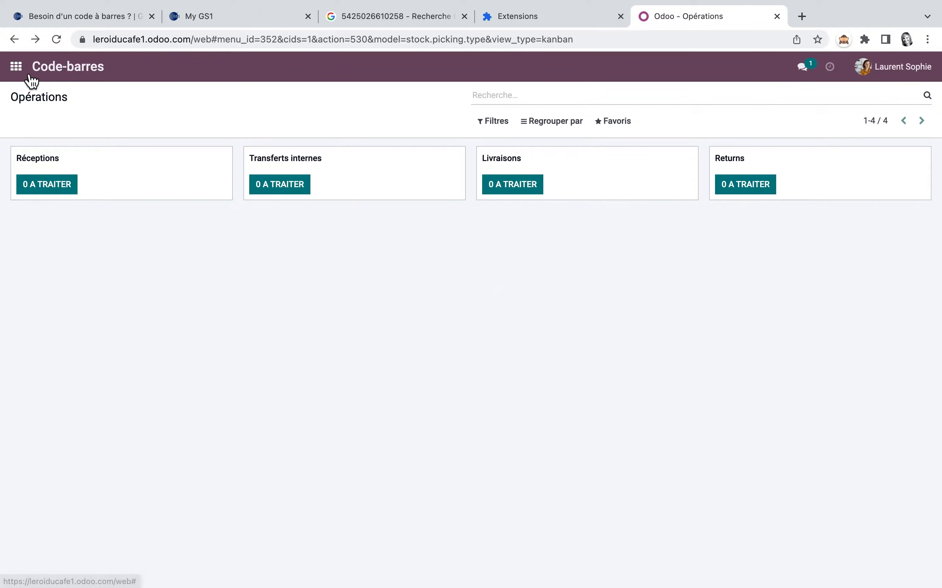
click(16, 66)
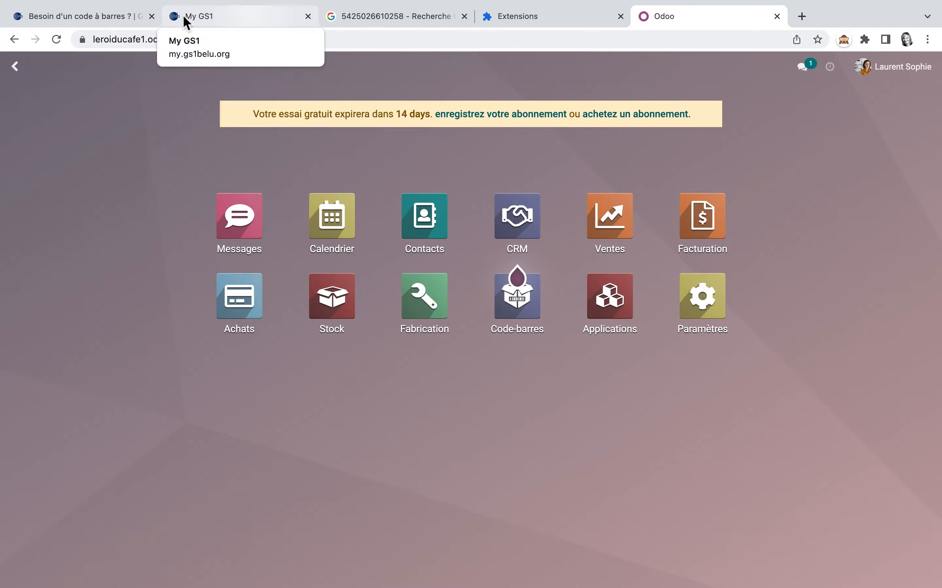
Switch to the GS1 page "Besoin d'un code à barres ?" and review its sections on obtaining and creating GS1 barcodes
click(123, 19)
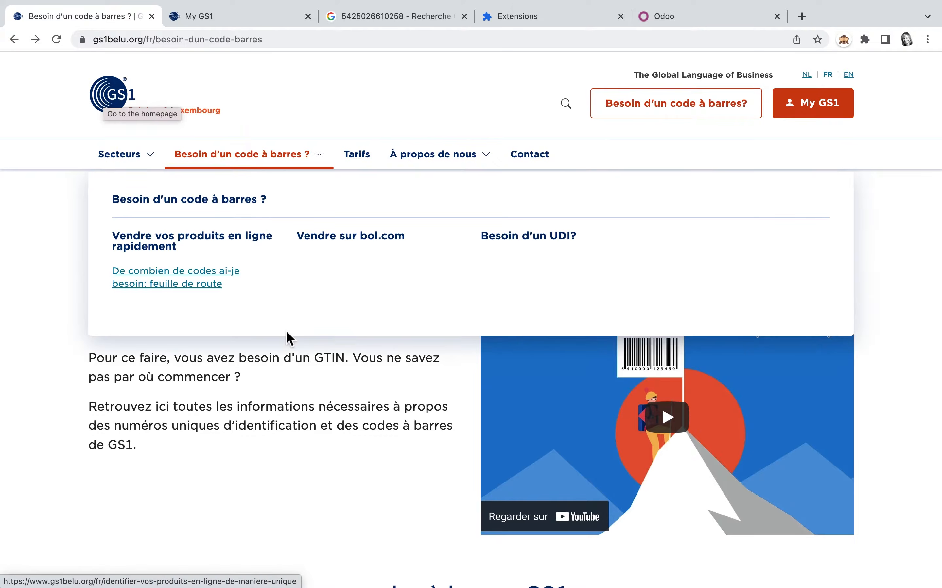
scroll(288, 388, down, 3)
scroll(288, 388, down, 10)
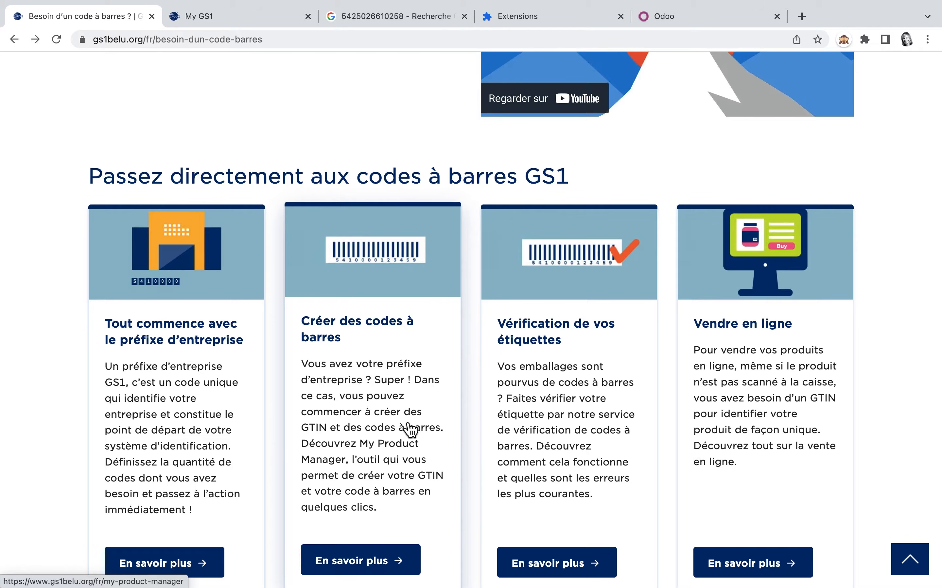
scroll(408, 429, down, 6)
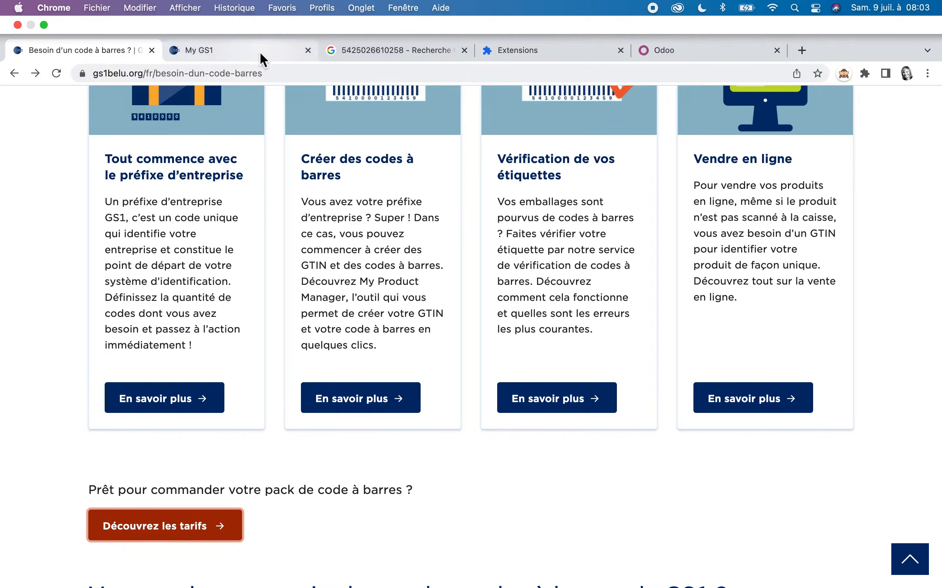
Switch to the My GS1 catalogue and review the code pack prices for an annual turnover of 50K - 250K
click(263, 58)
scroll(321, 503, down, 12)
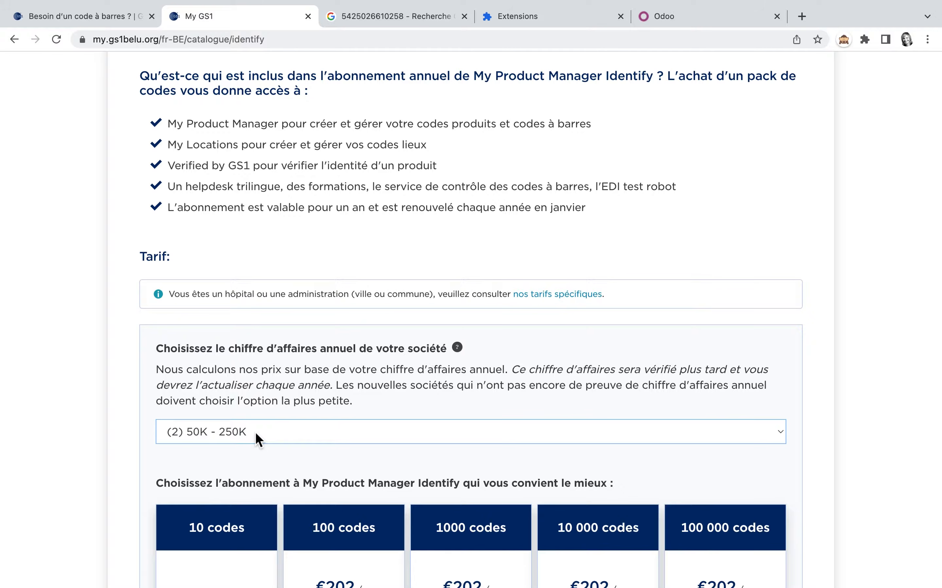
click(782, 434)
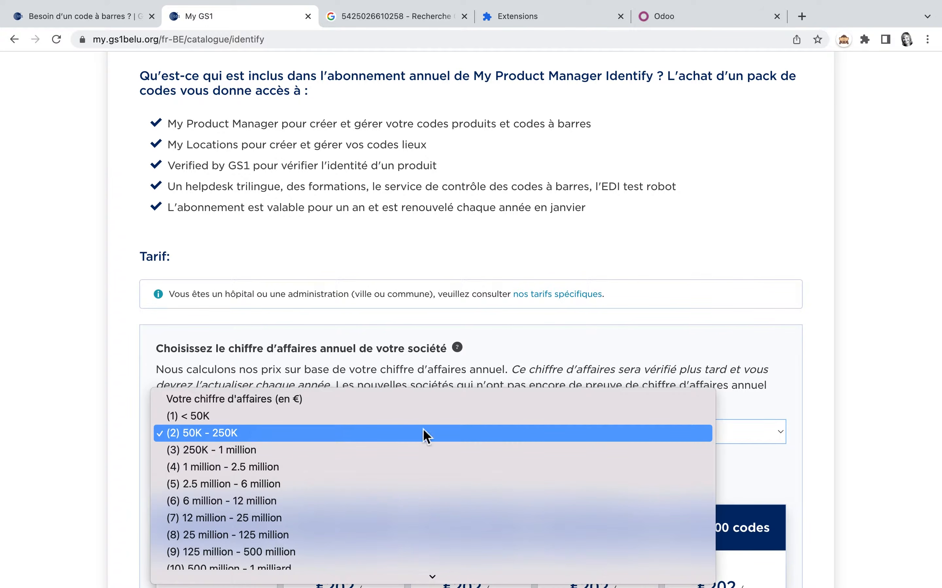
click(208, 436)
scroll(207, 435, down, 5)
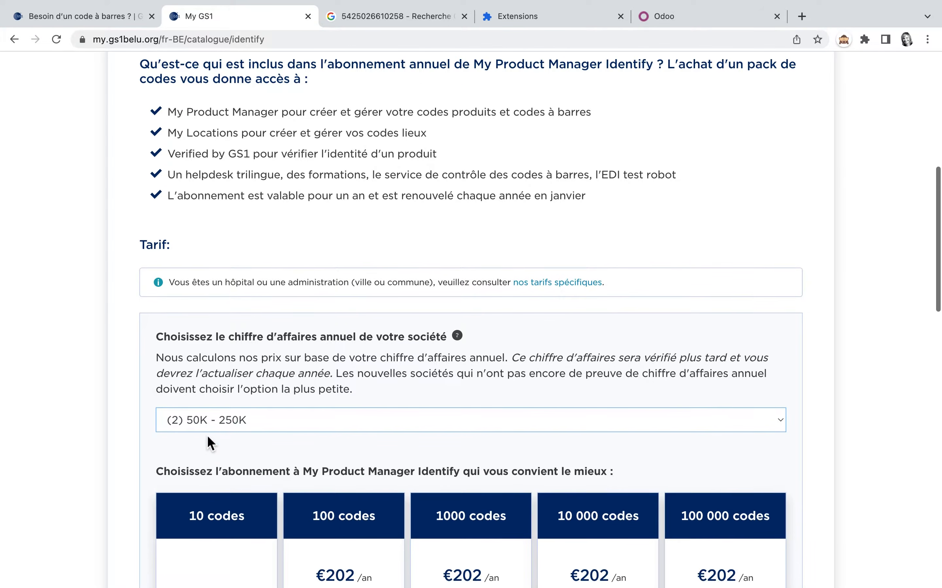
scroll(210, 440, down, 5)
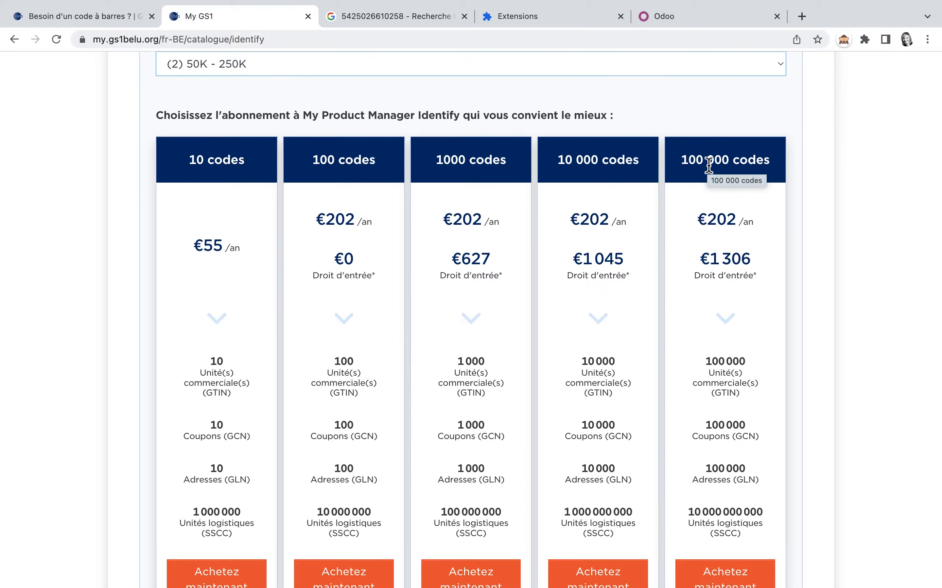
click(398, 18)
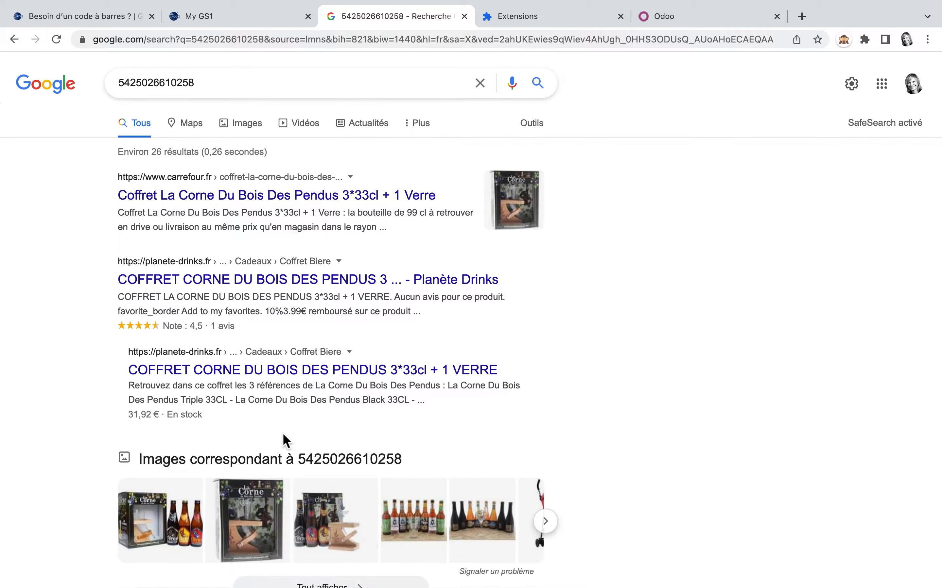
scroll(283, 434, down, 5)
click(168, 389)
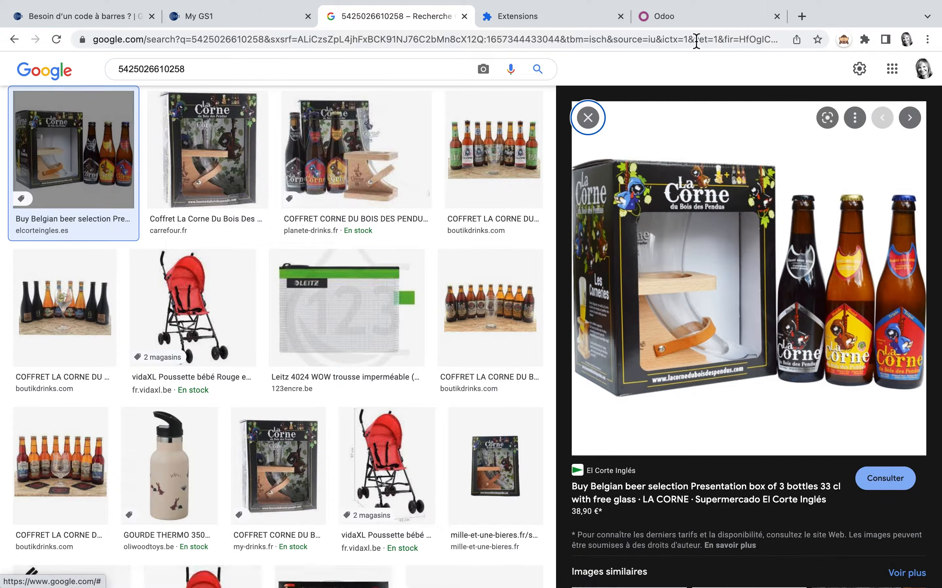
Check the Code-barres value of the Sel row in the product_template chips.xls workbook in Excel, and return to Odoo
click(708, 18)
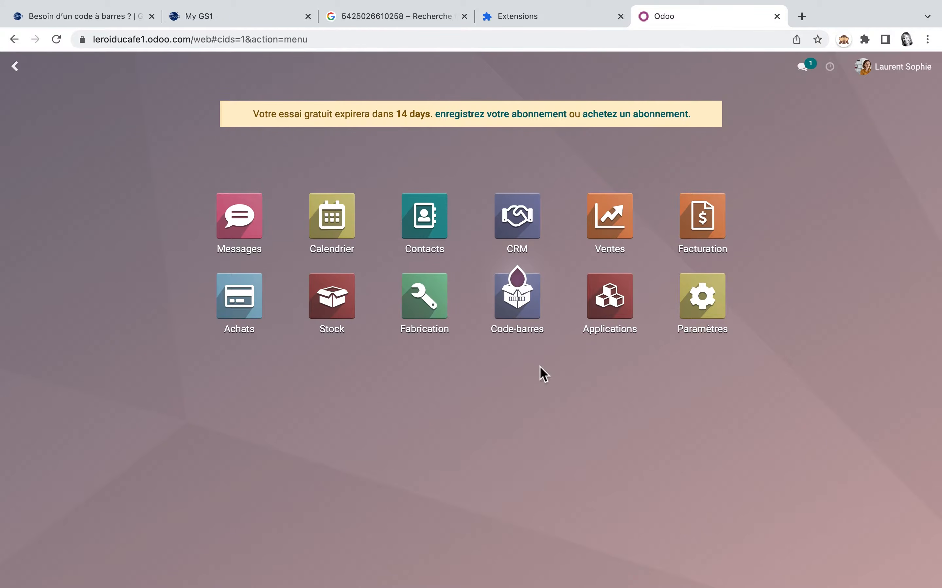
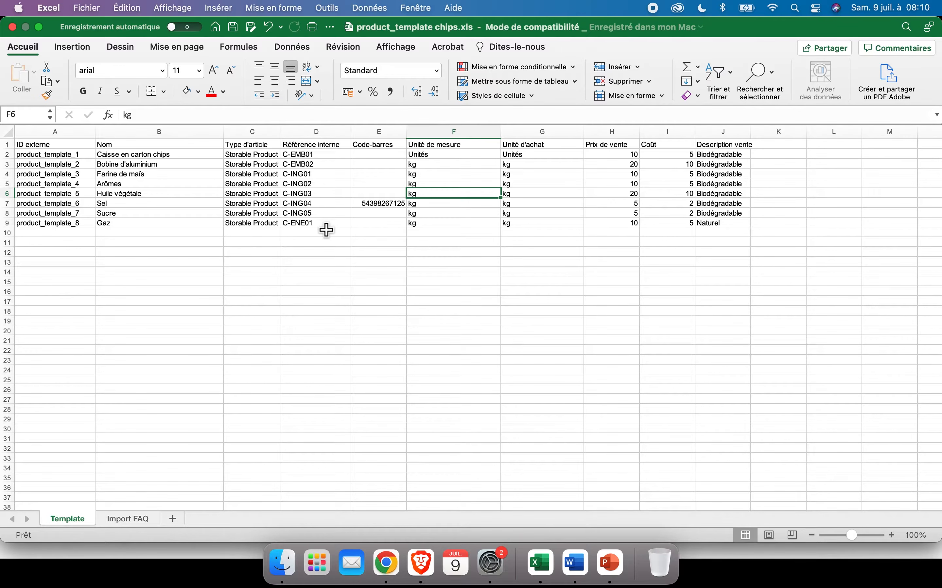
click(392, 206)
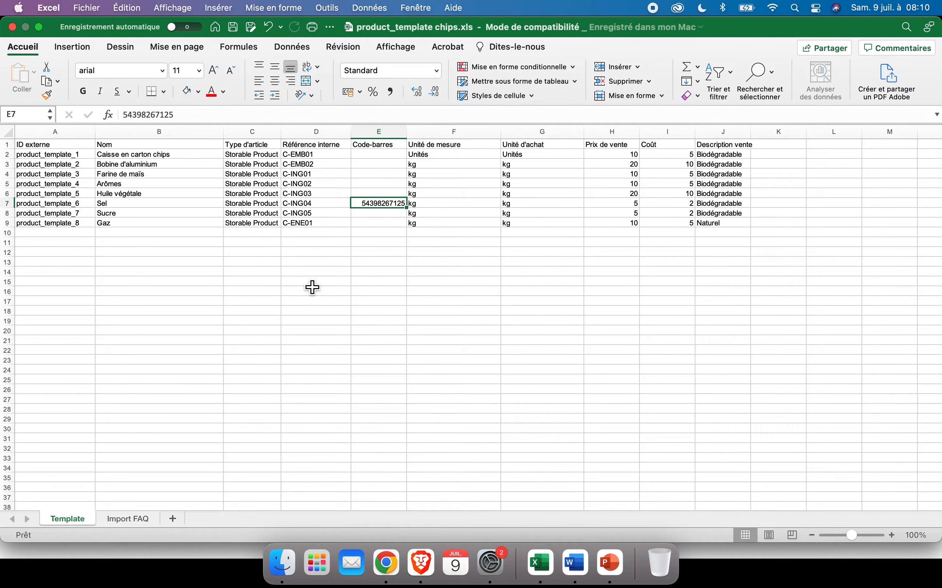
key(ctrl+Right)
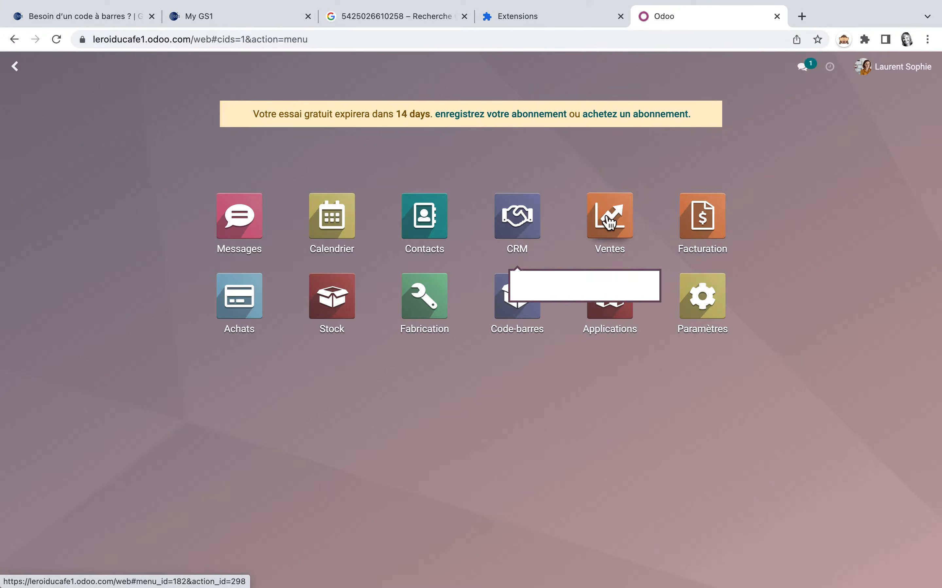
Open the Articles list of the Ventes app and start importing records
click(614, 224)
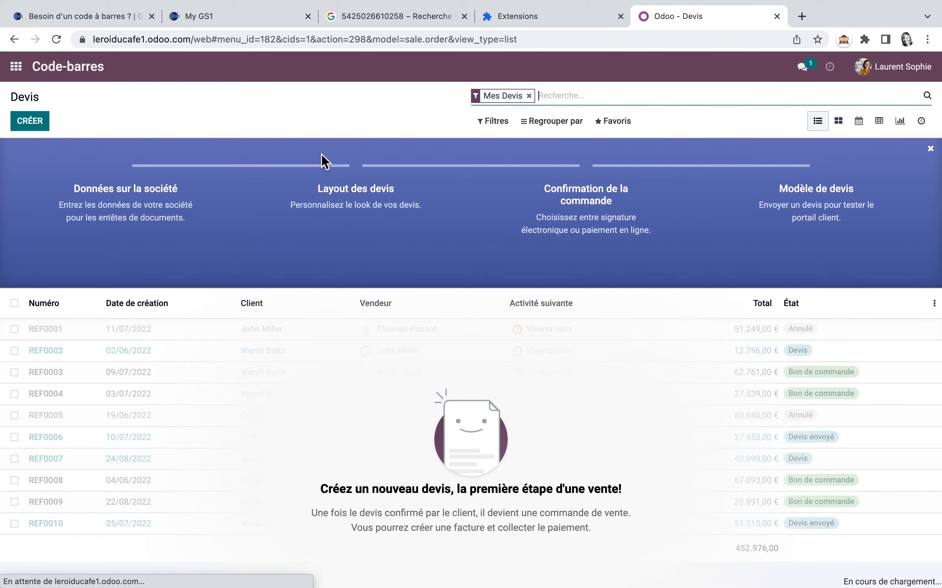
click(248, 77)
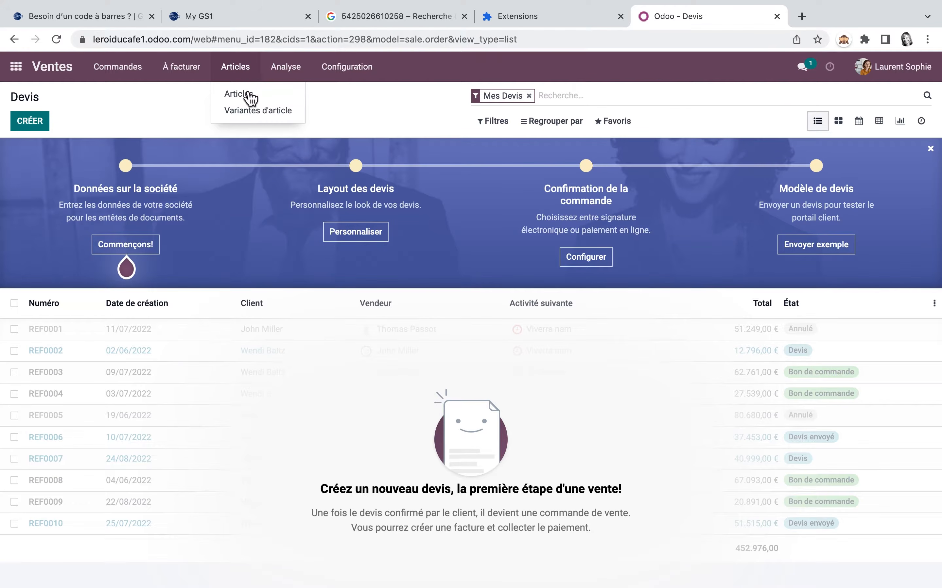
click(239, 92)
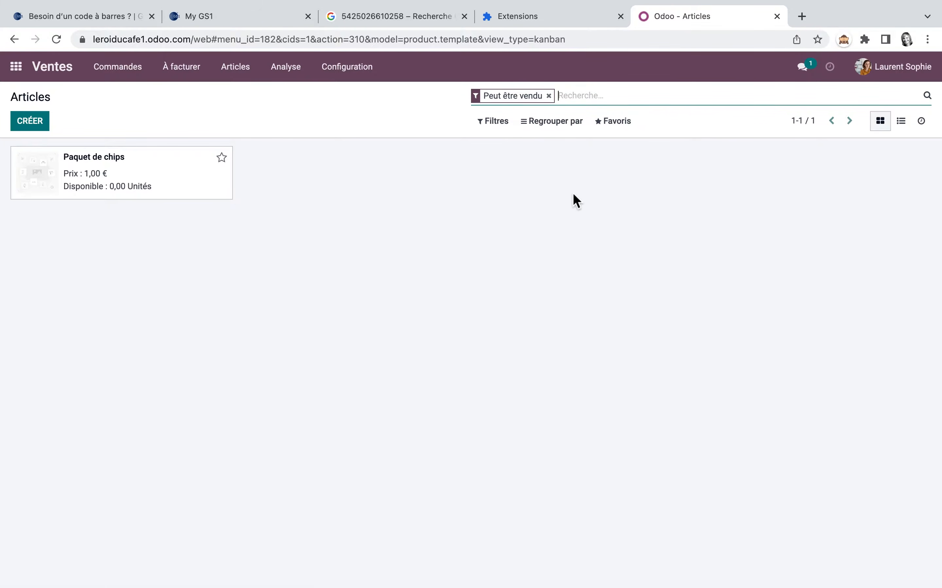
click(622, 127)
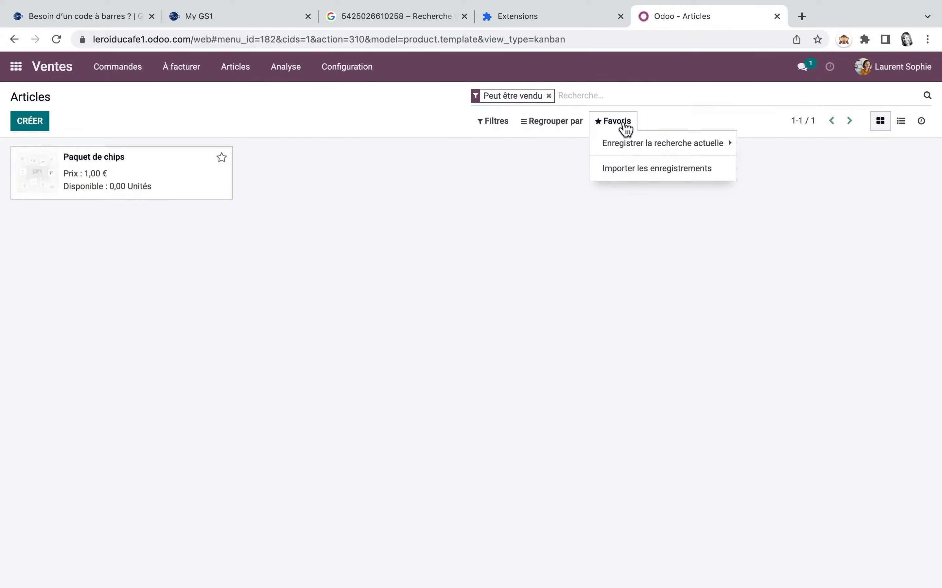
click(626, 169)
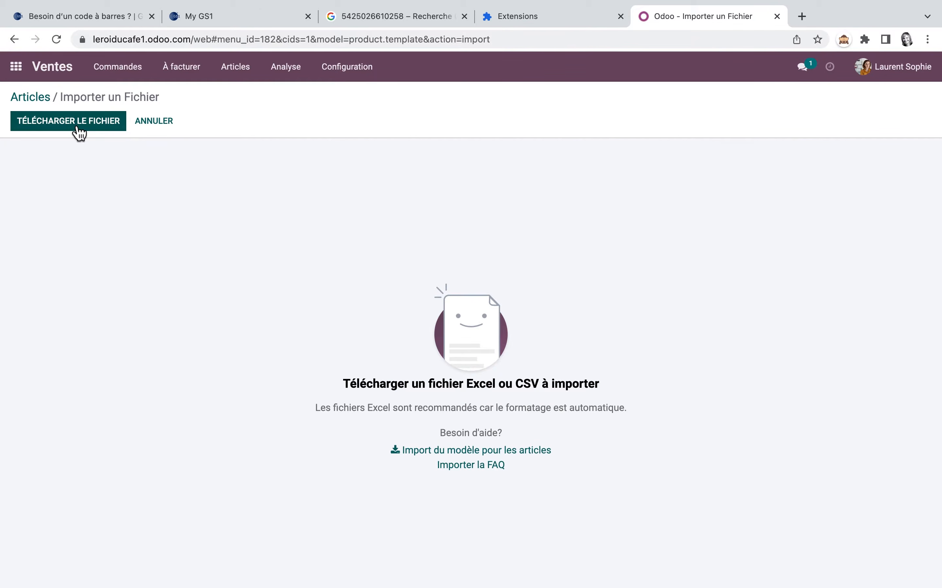
Load product_template chips.xls, test and run the article import, and open the Paquet de chips article
click(68, 121)
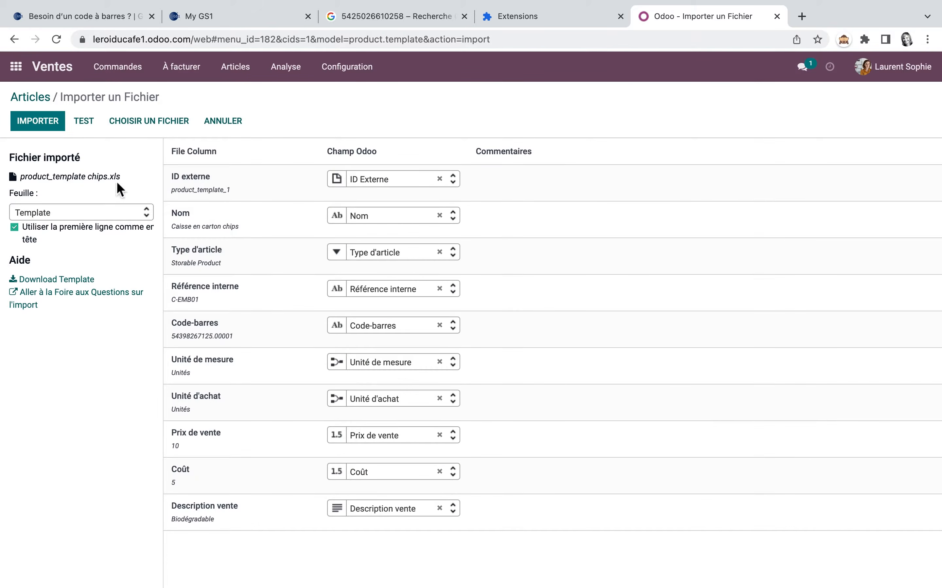
click(83, 123)
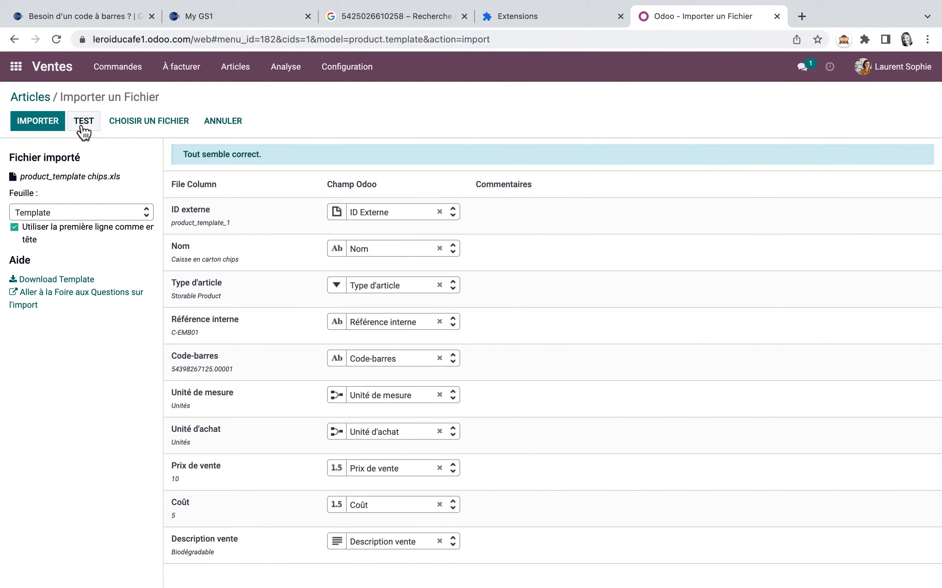
click(45, 127)
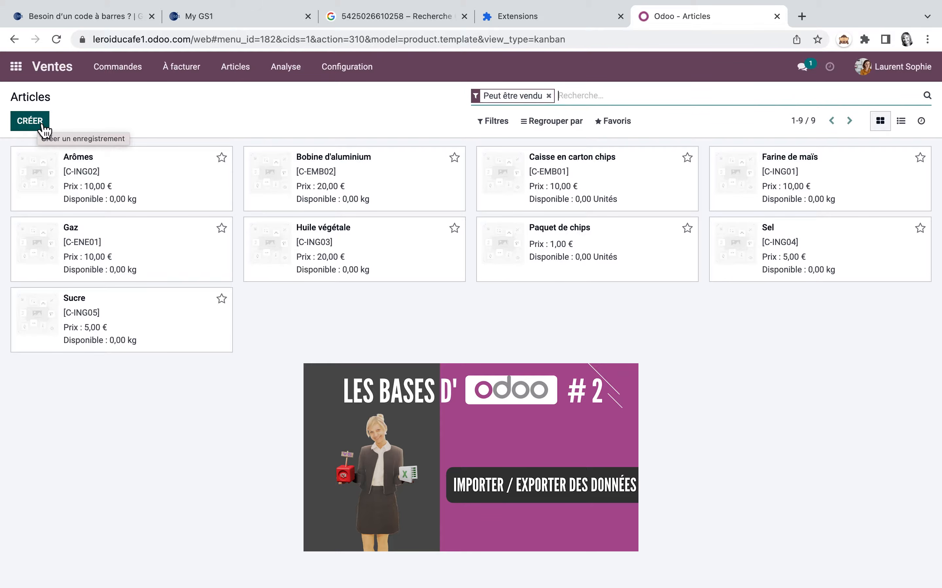
click(571, 246)
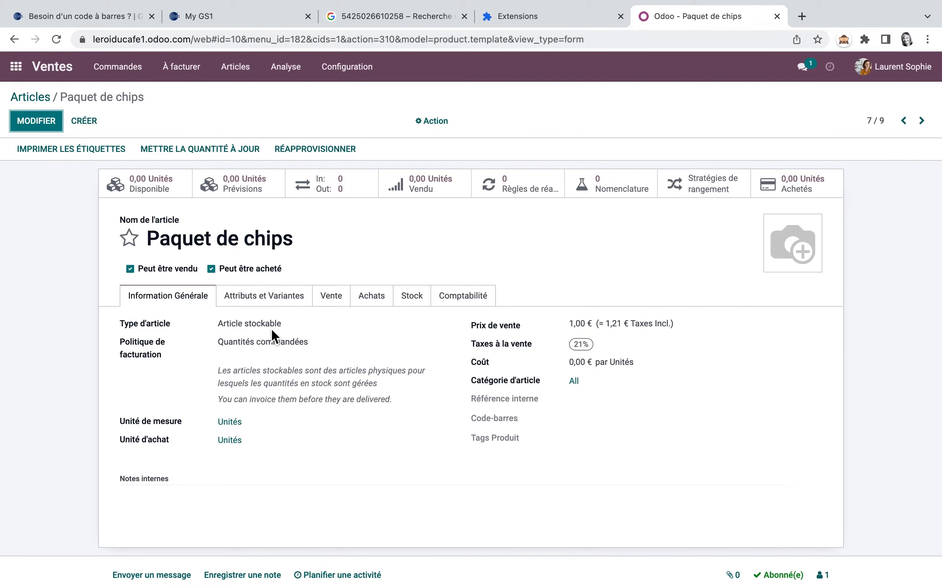
click(610, 180)
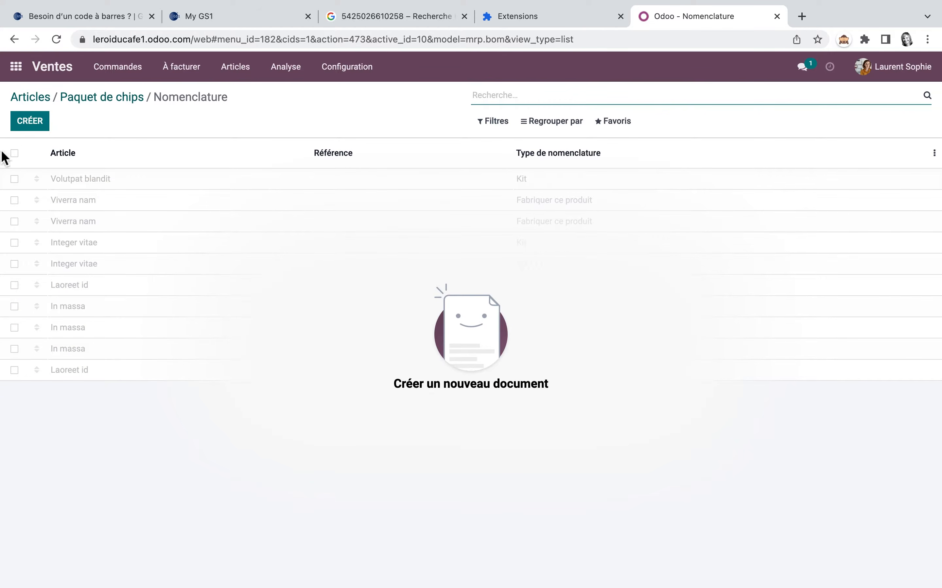
click(31, 124)
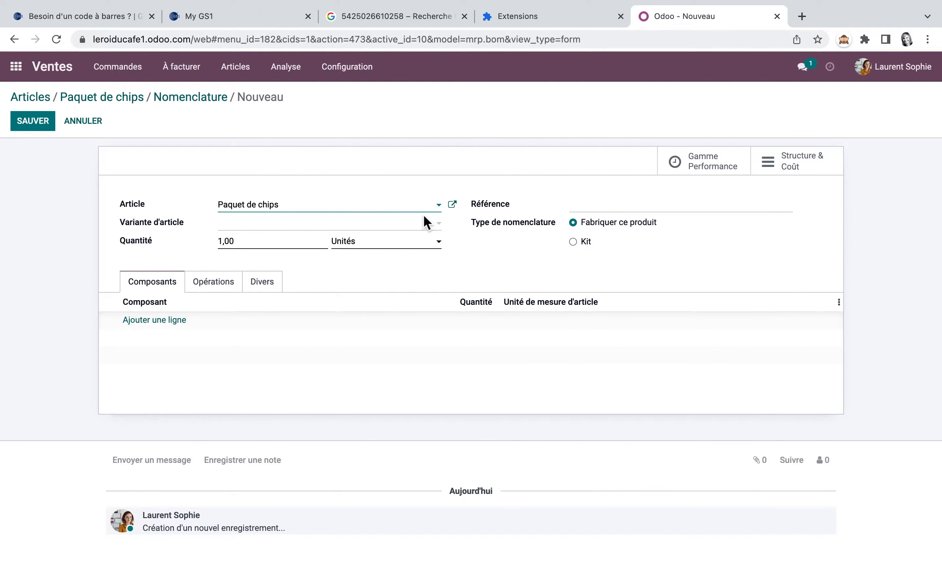
click(96, 129)
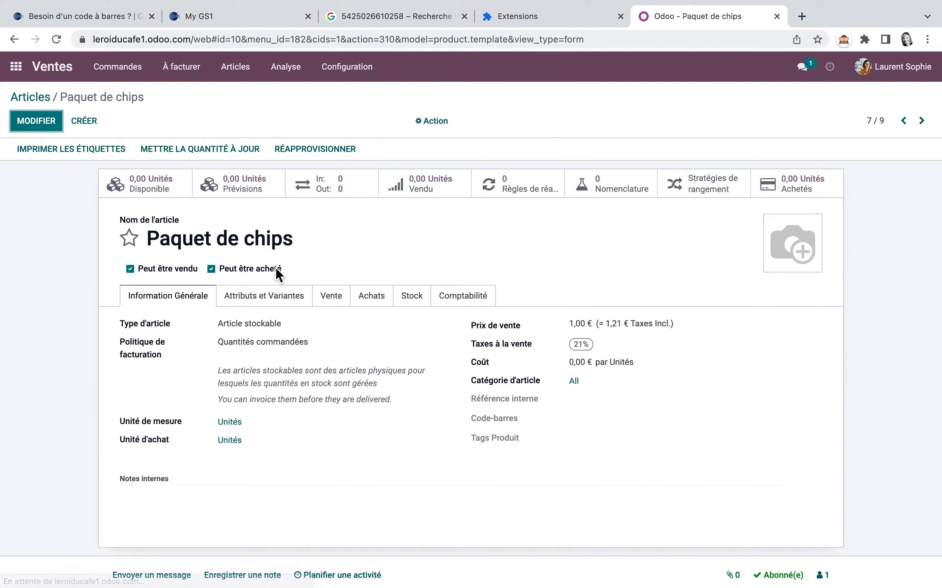
Add the attribute Taille with the values petit and grand to Paquet de chips, and save the article
click(286, 304)
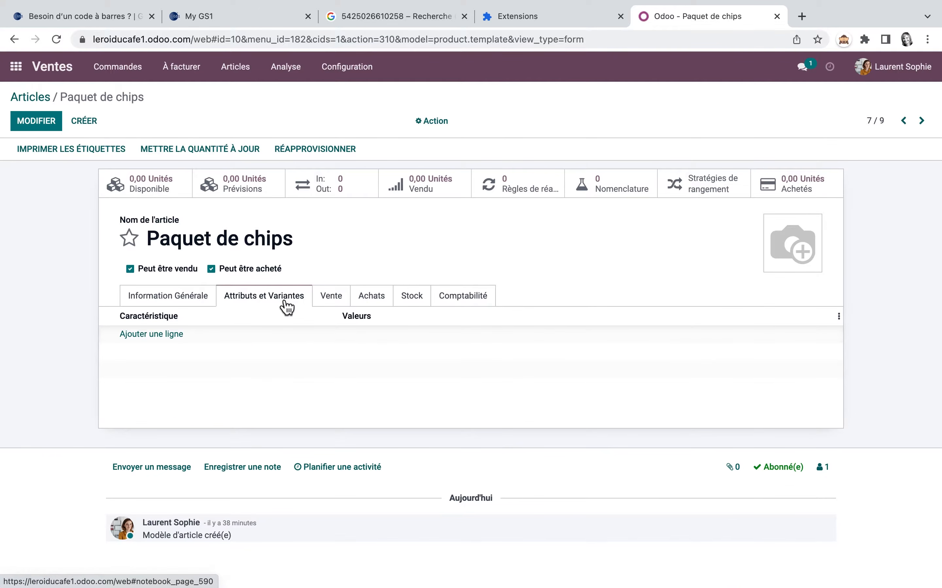
click(180, 338)
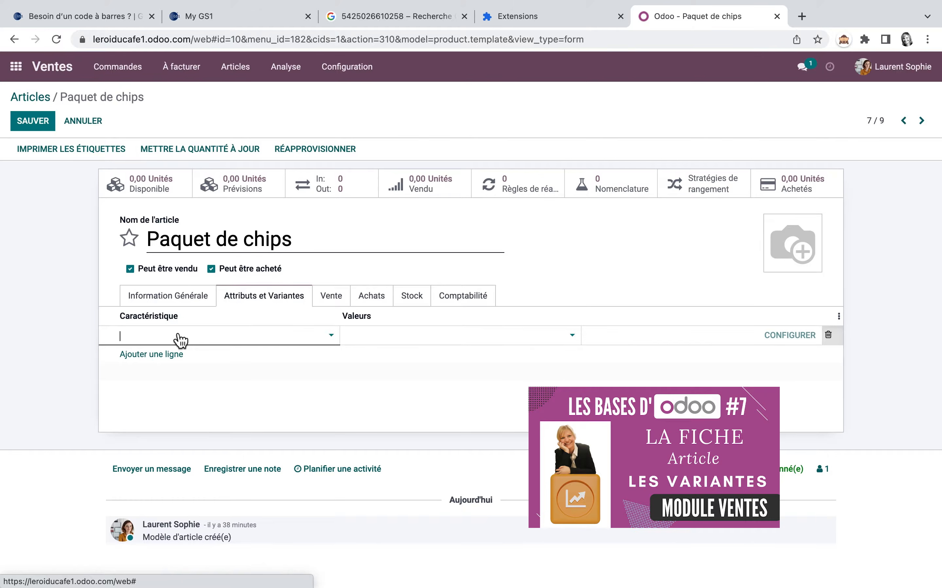
text(Taille)
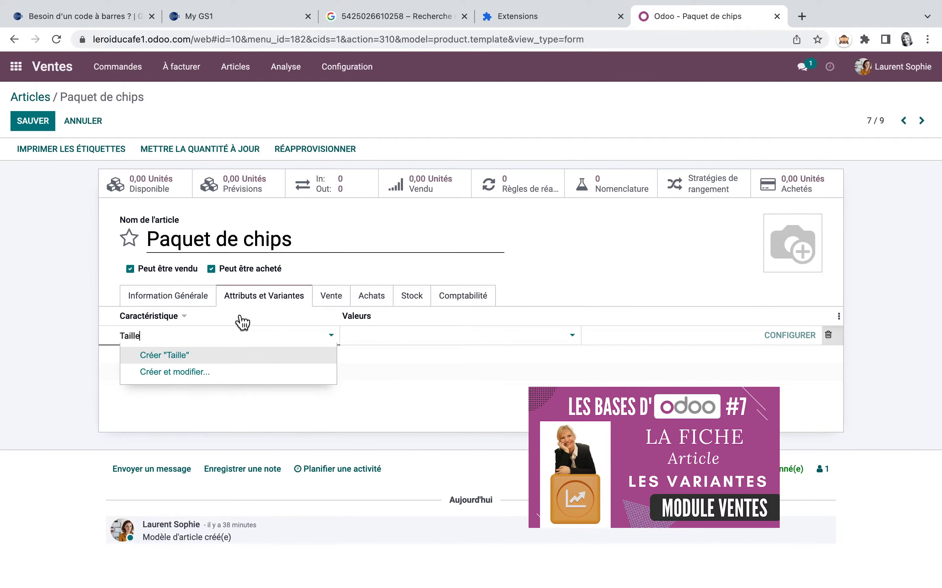
click(202, 356)
click(387, 343)
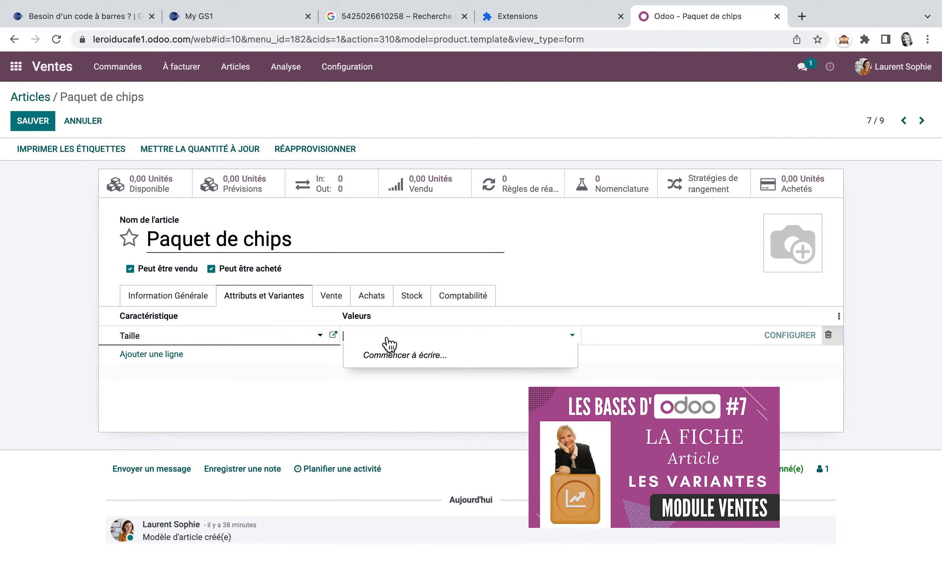
text(petit)
key(Return)
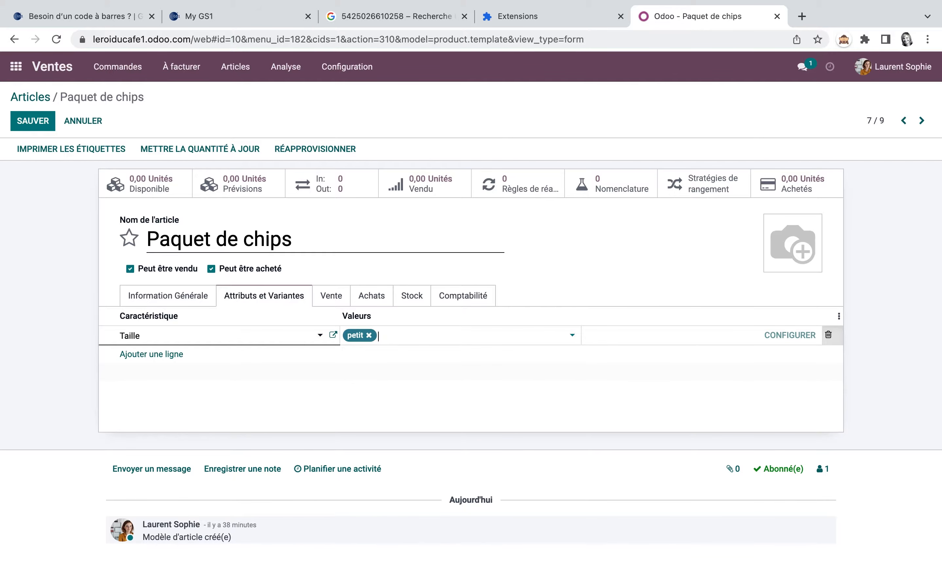
text(grand)
key(Return)
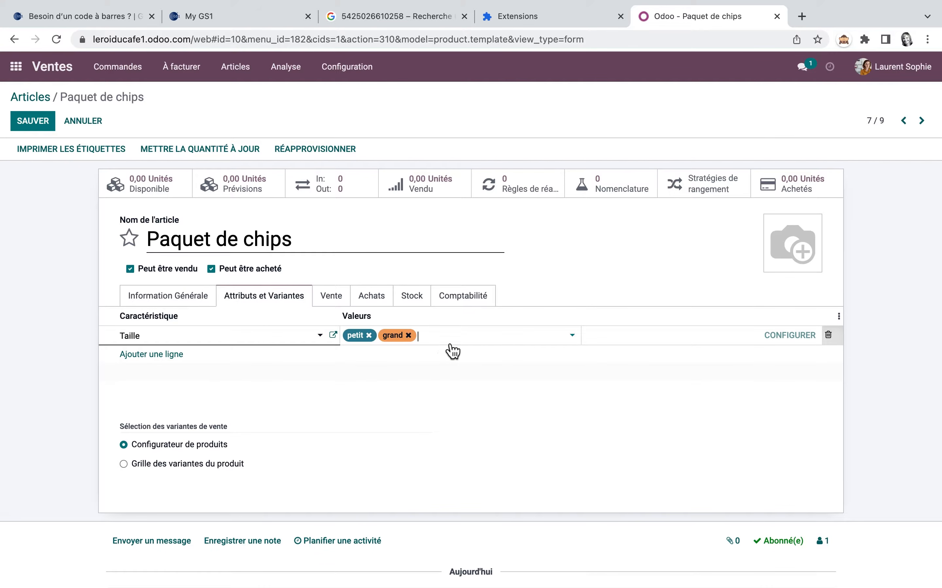
click(789, 343)
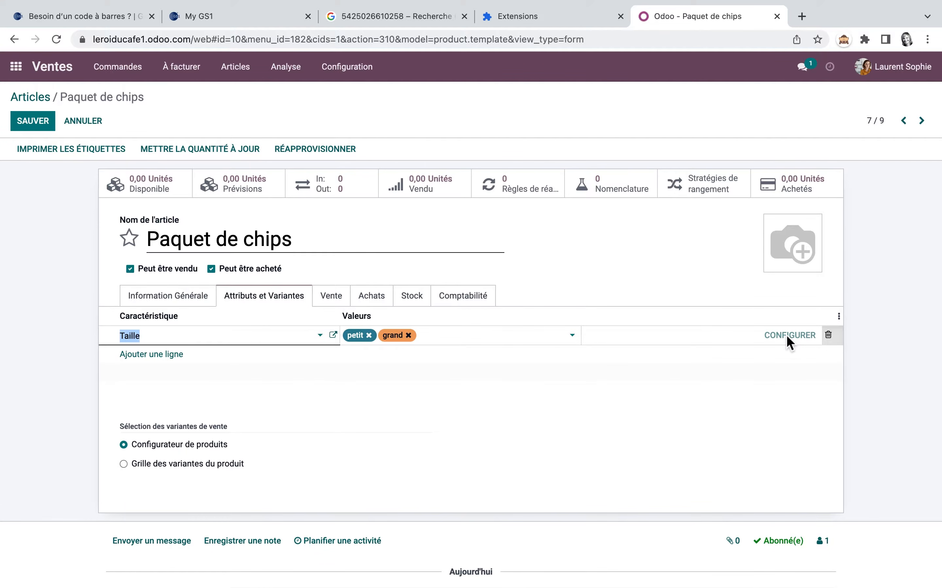
click(48, 125)
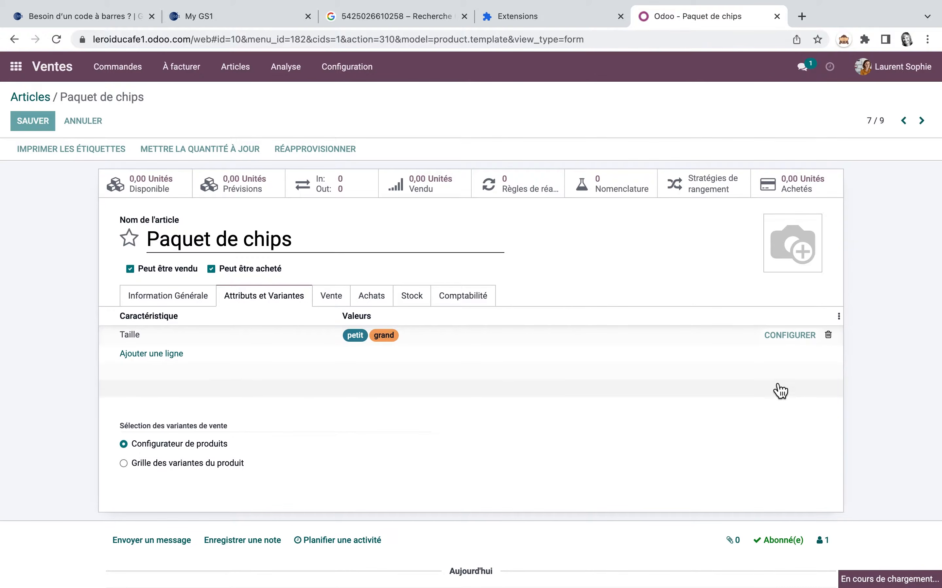
Set the price supplement of the Taille value grand to 2 €, save it and return to the Paquet de chips article
click(807, 342)
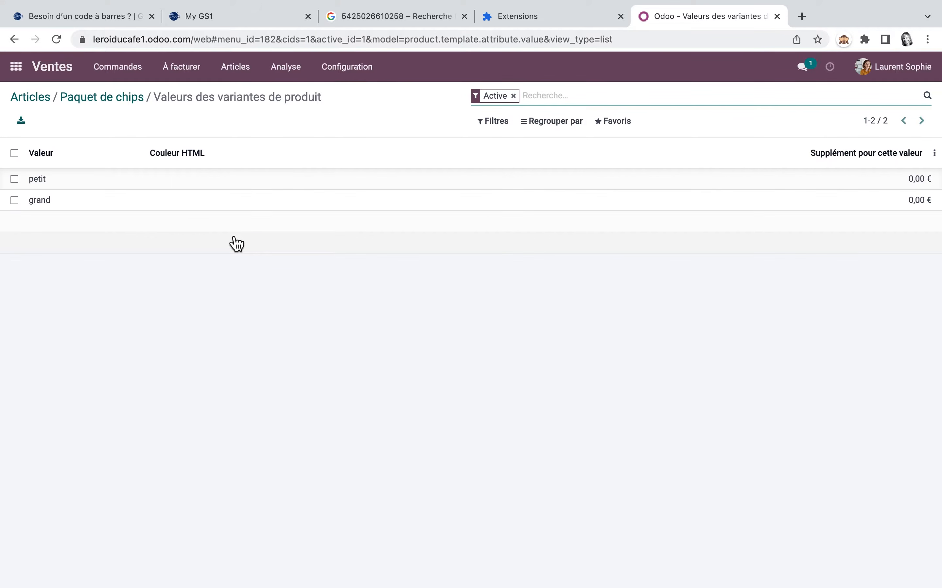
click(57, 204)
click(50, 133)
key(BackSpace)
key(BackSpace)
key(BackSpace)
key(BackSpace)
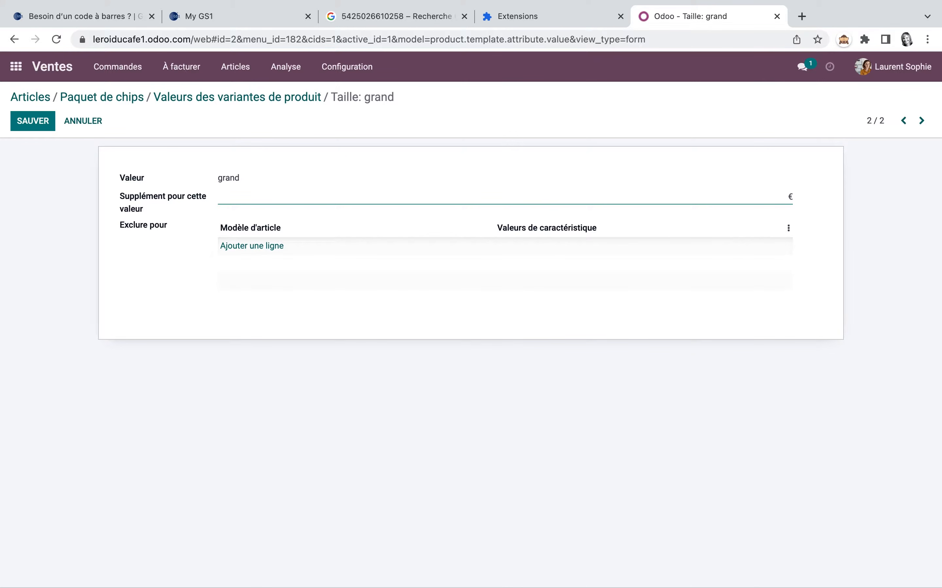
text(2)
click(33, 121)
click(99, 97)
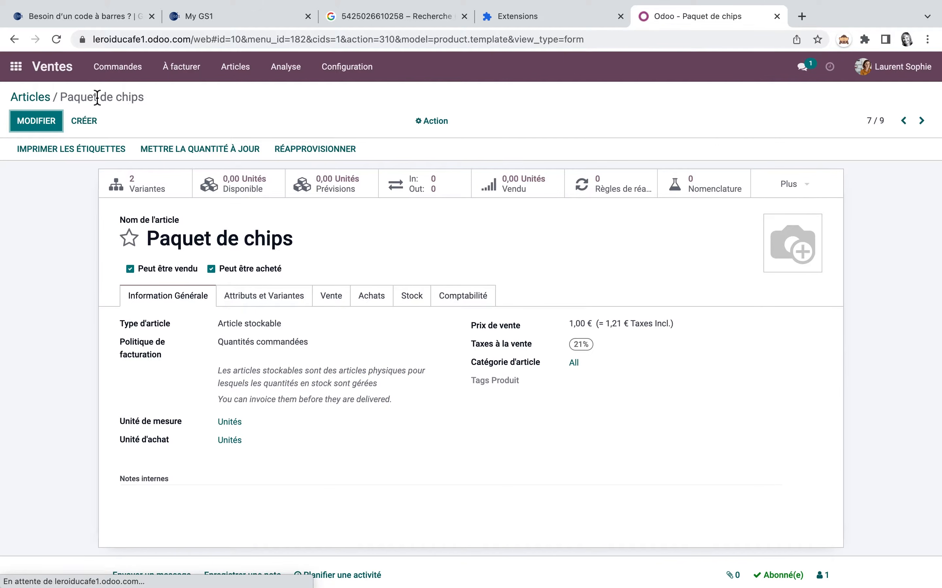
Examine the sale prices of the Paquet de chips variants and the petit variant's record, and return to the article
click(165, 187)
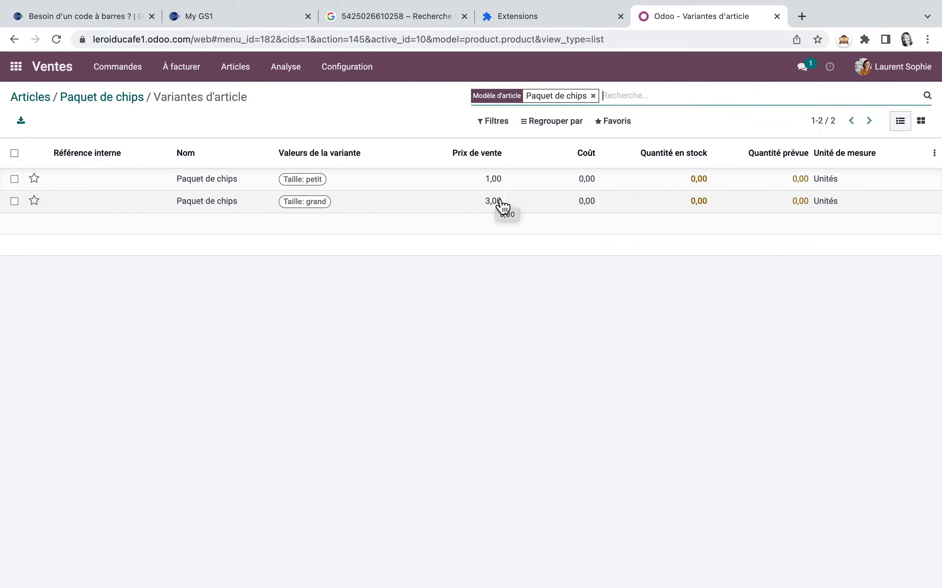
click(224, 182)
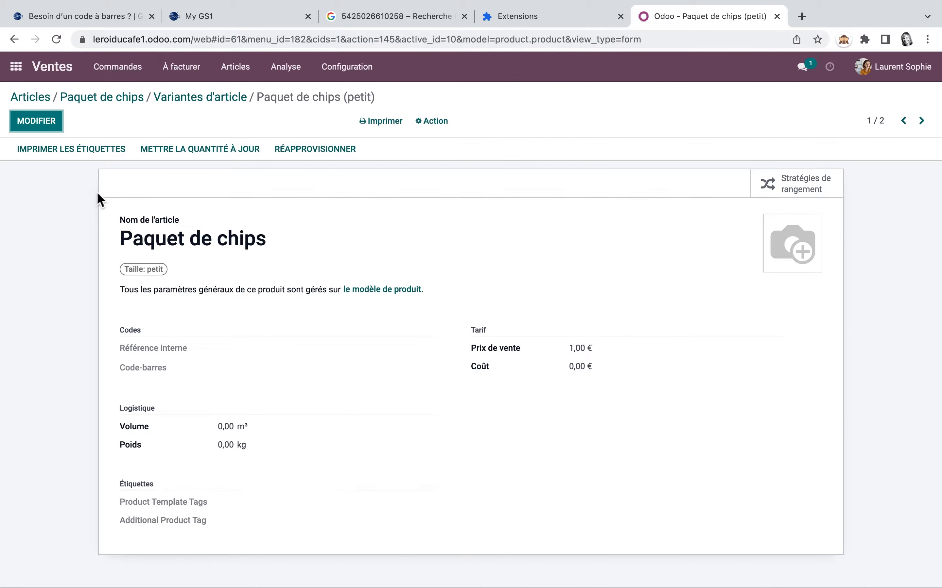
click(117, 98)
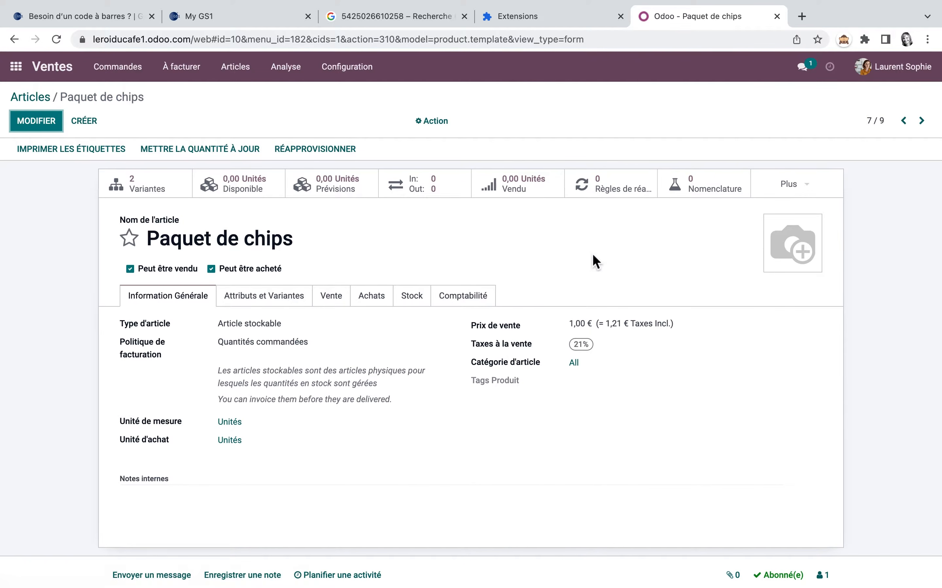
Create a bill of materials for the Paquet de chips (petit) variant
click(698, 181)
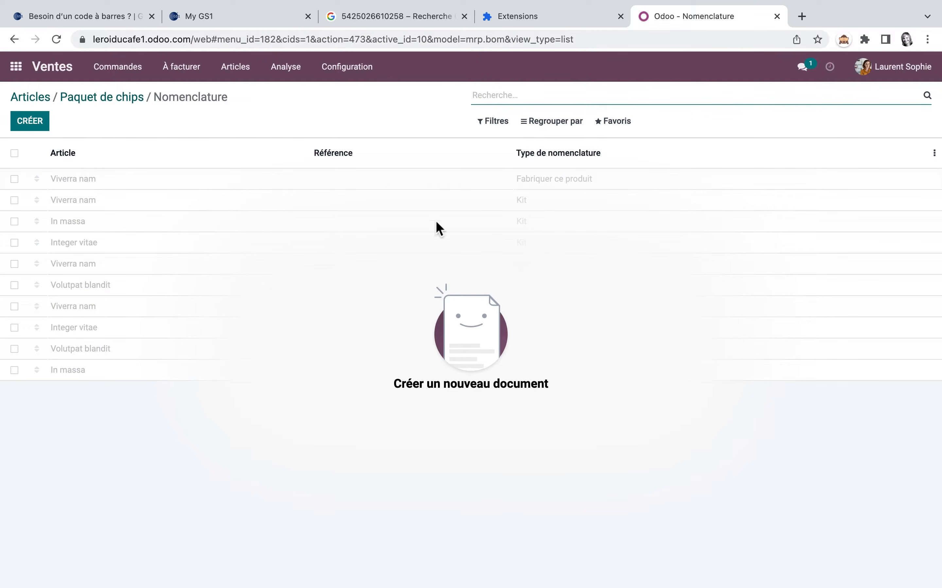
click(41, 127)
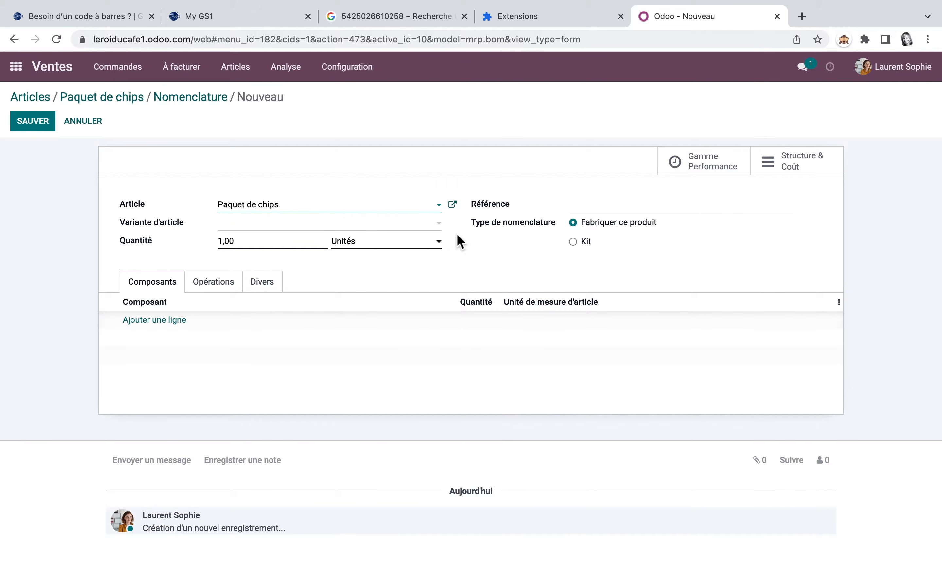
click(440, 227)
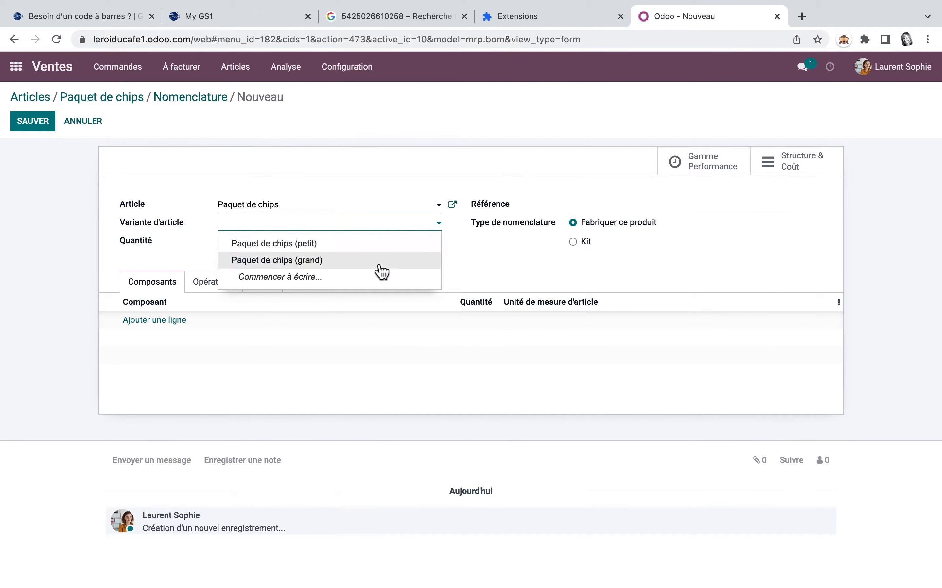
click(318, 246)
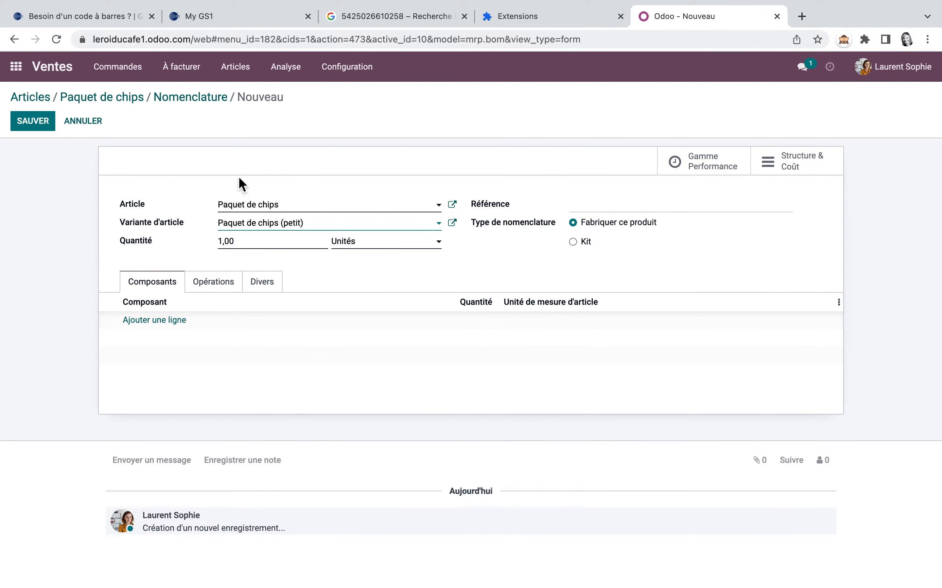
Add components Sel 0,01, Sucre 0,01, Farine de maïs 0,20, Huile végétale 0,10, Arômes 0,05 and Bobine d'aluminium 0,10 kg, and save the nomenclature
click(169, 322)
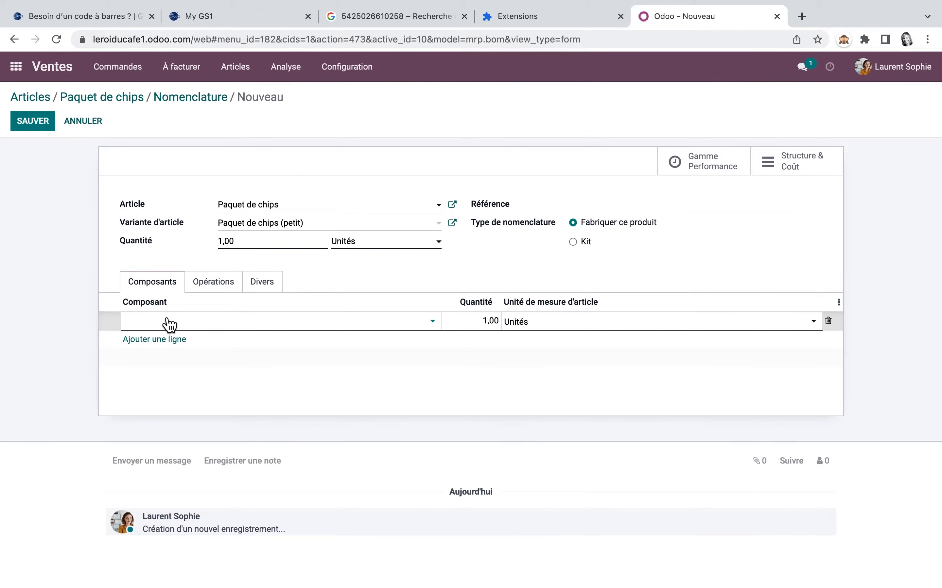
text(sel)
click(156, 392)
click(151, 345)
text(su)
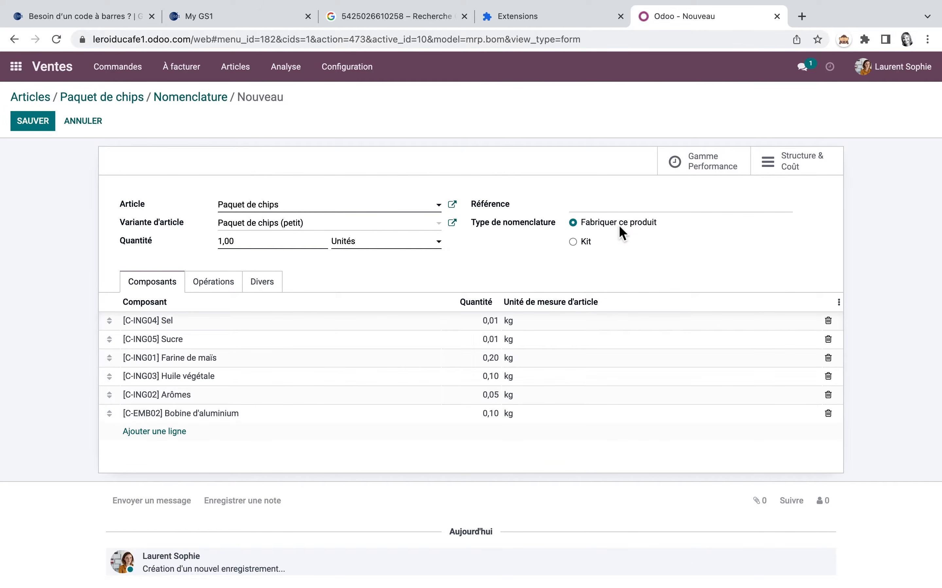
click(32, 125)
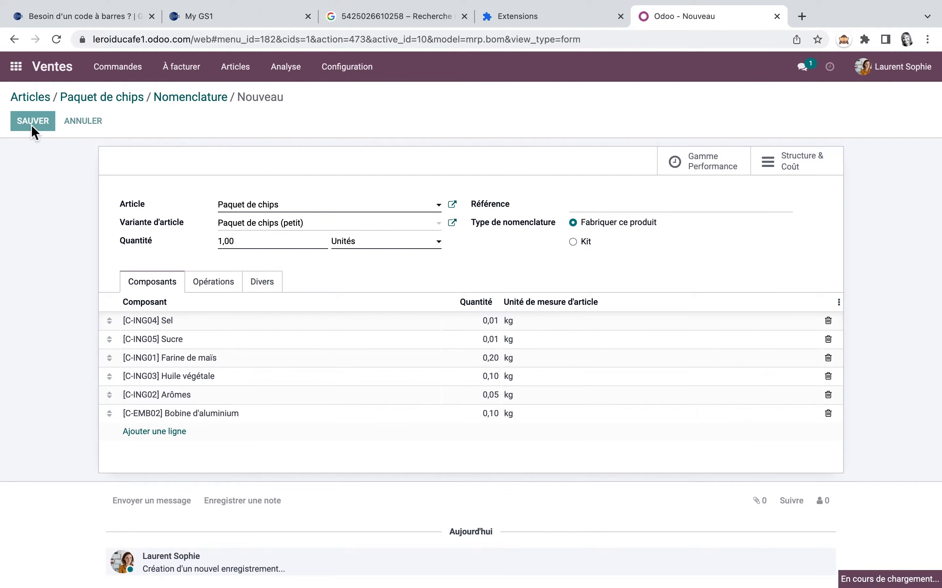
Add an operation named Fabriquer chips petit to the bill of materials, with a new work centre Assemblage 1
click(217, 284)
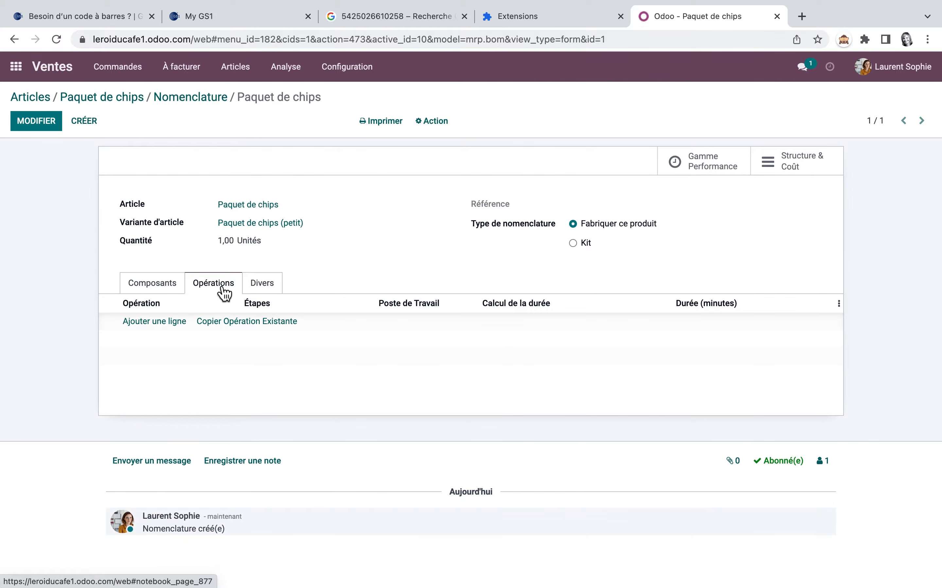
click(161, 323)
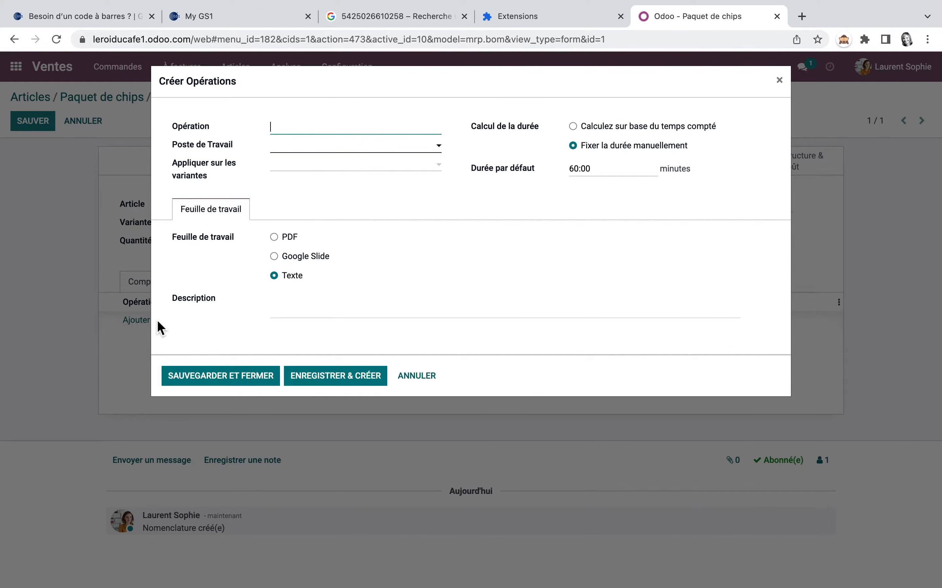
text(Fabriquer chips petit)
click(441, 151)
text(Assembl)
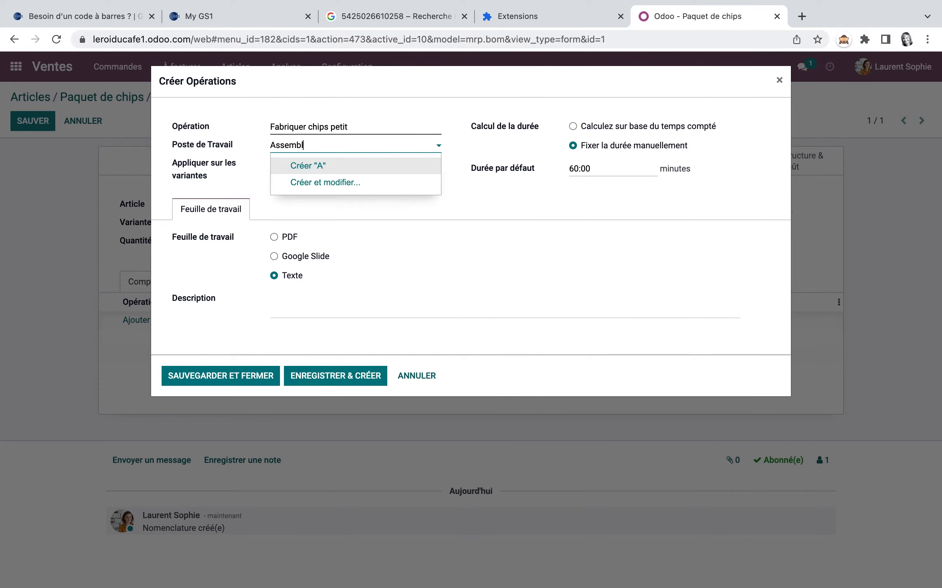
text(age )
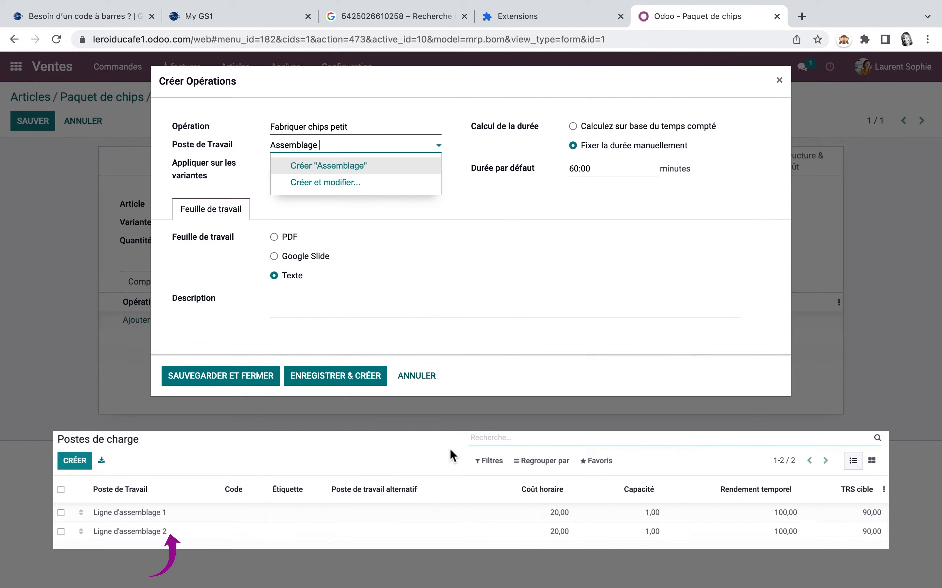
text(A1)
click(375, 168)
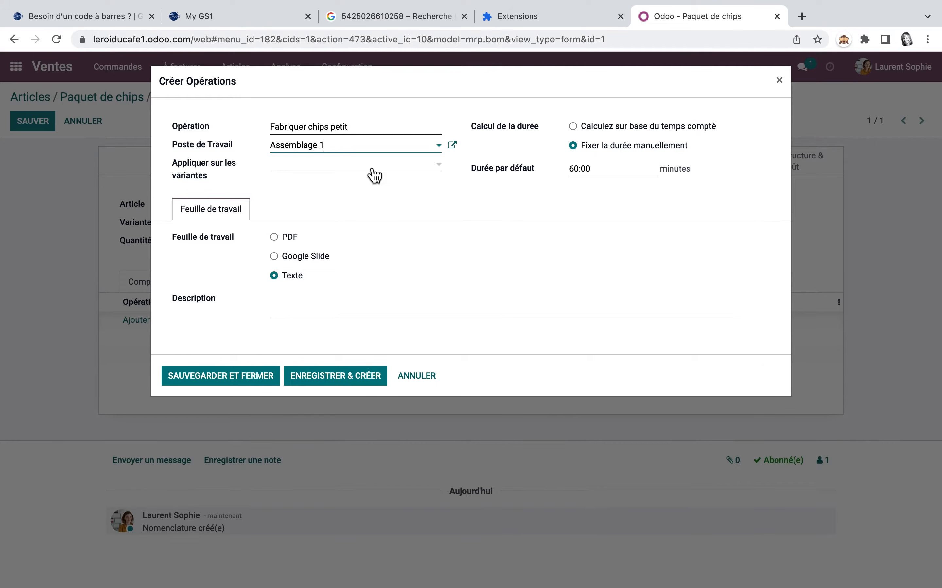
Set the hourly cost of the work centre Assemblage 1 to 20 and save it
click(453, 146)
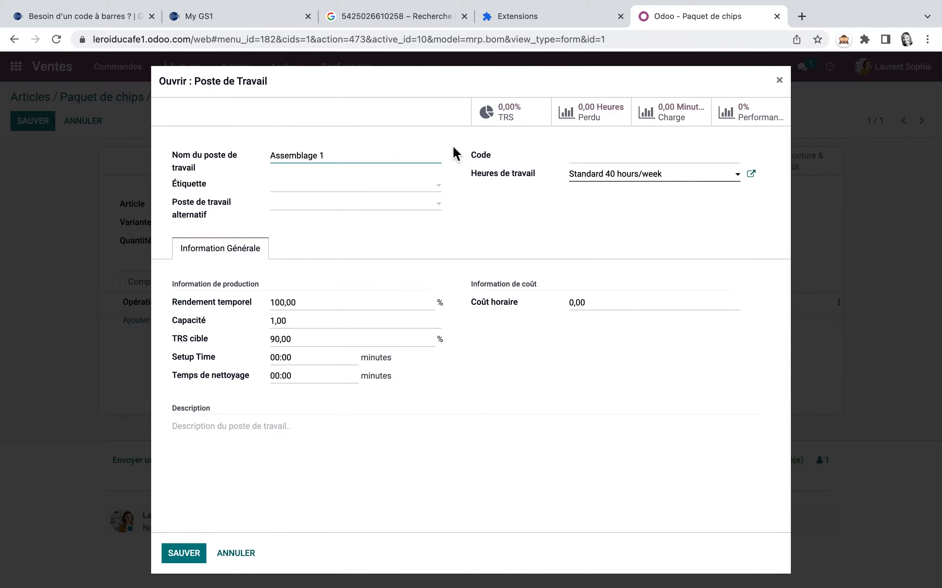
click(589, 305)
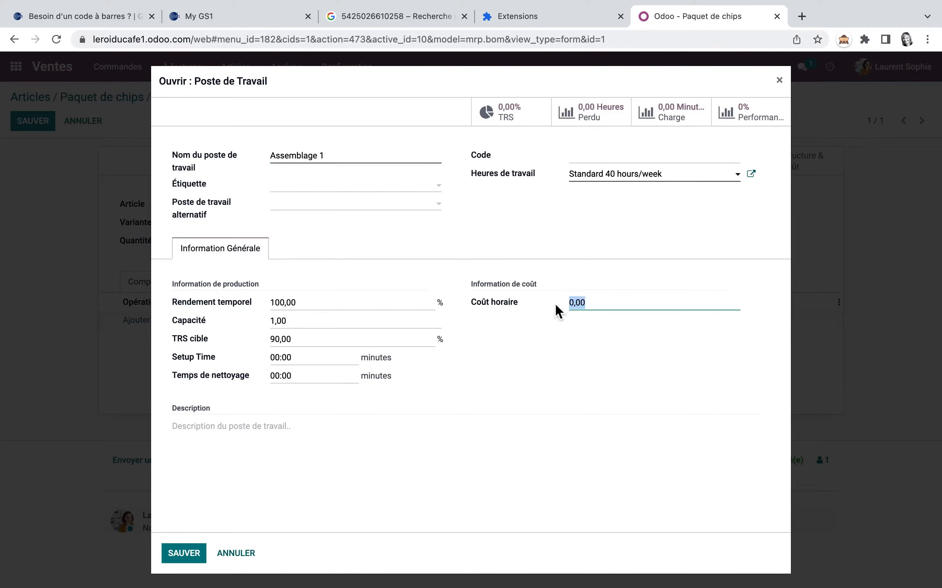
text(20)
click(190, 556)
Set the operation's default duration to 2 minutes, and save and close the operation
drag(592, 175, 563, 175)
text(0)
key(BackSpace)
text(2)
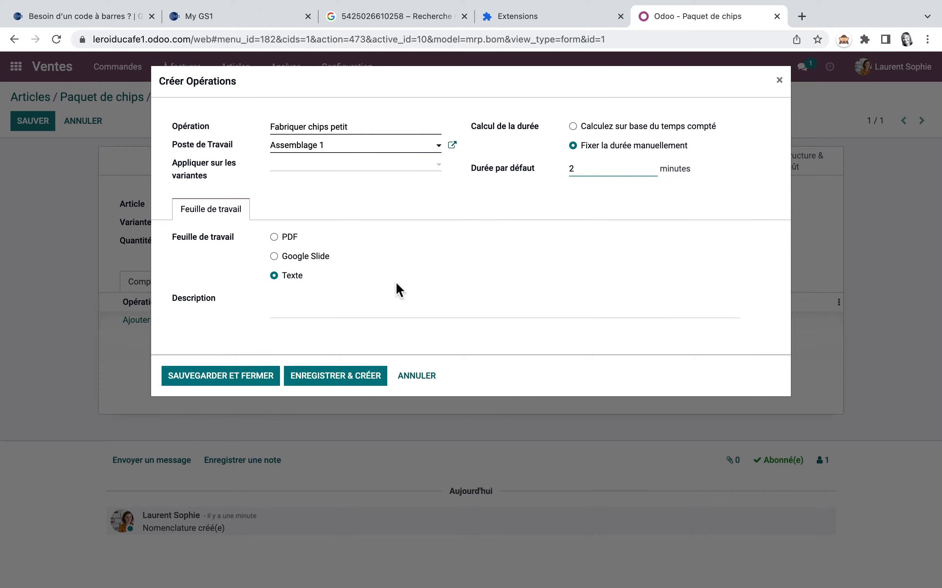
click(250, 380)
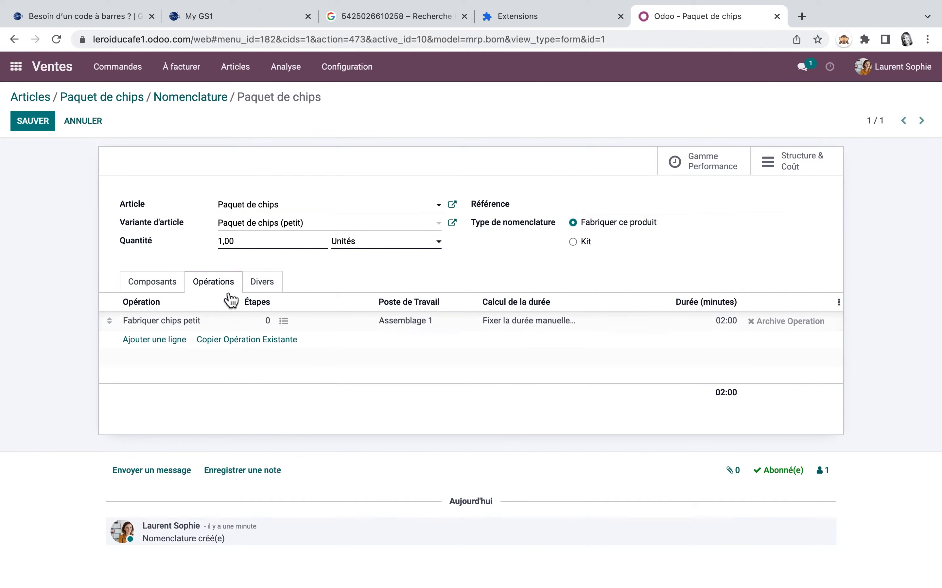
Review the bill of materials' components and Divers settings, and examine its structure and cost report
click(158, 292)
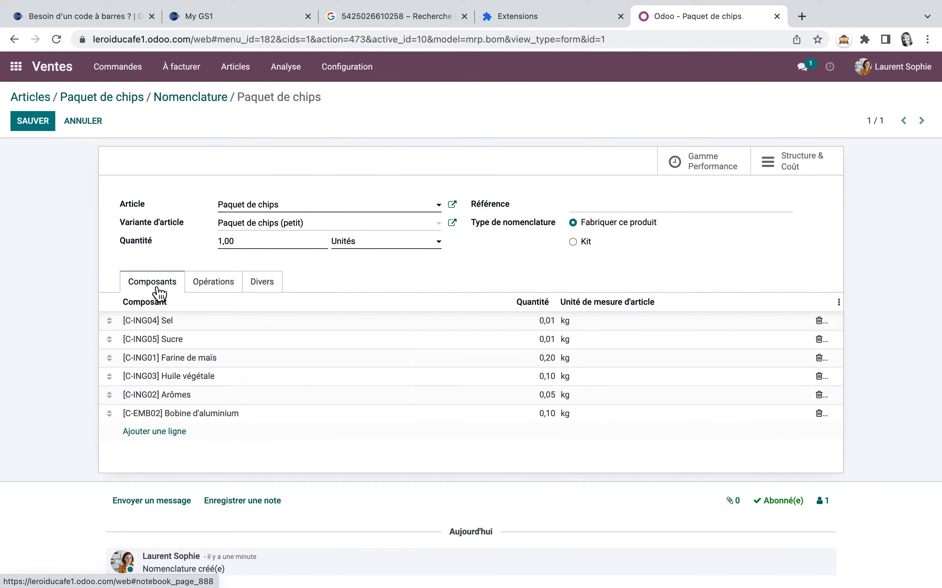
click(267, 284)
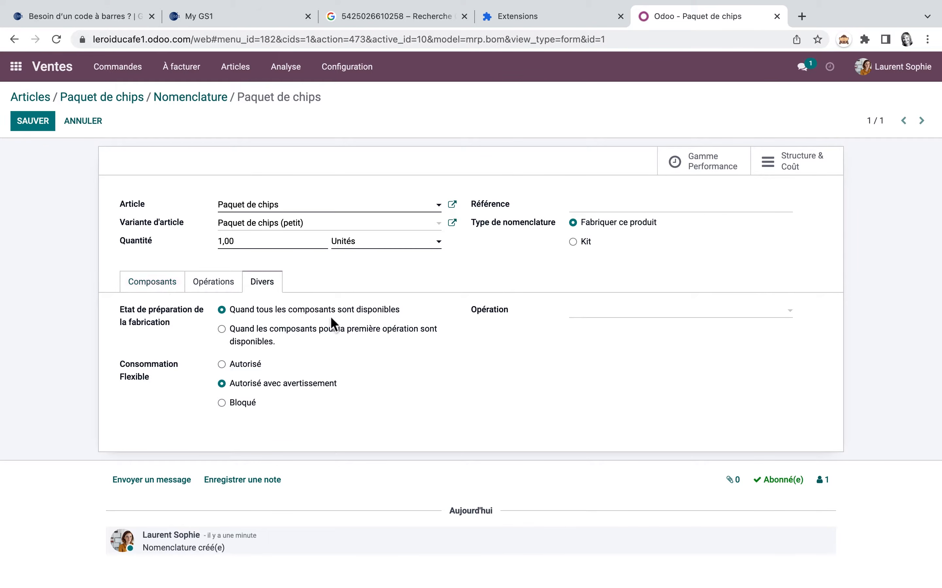
click(157, 288)
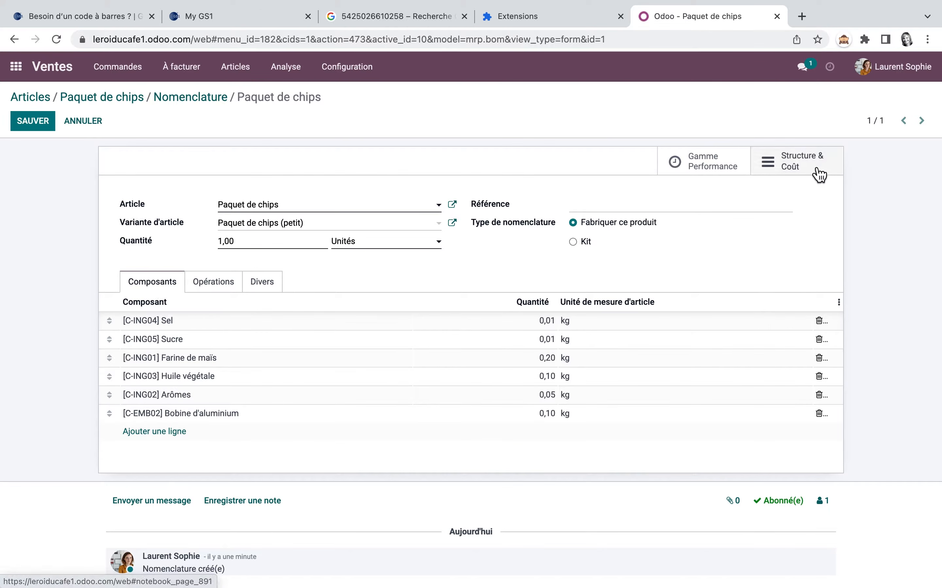
click(802, 167)
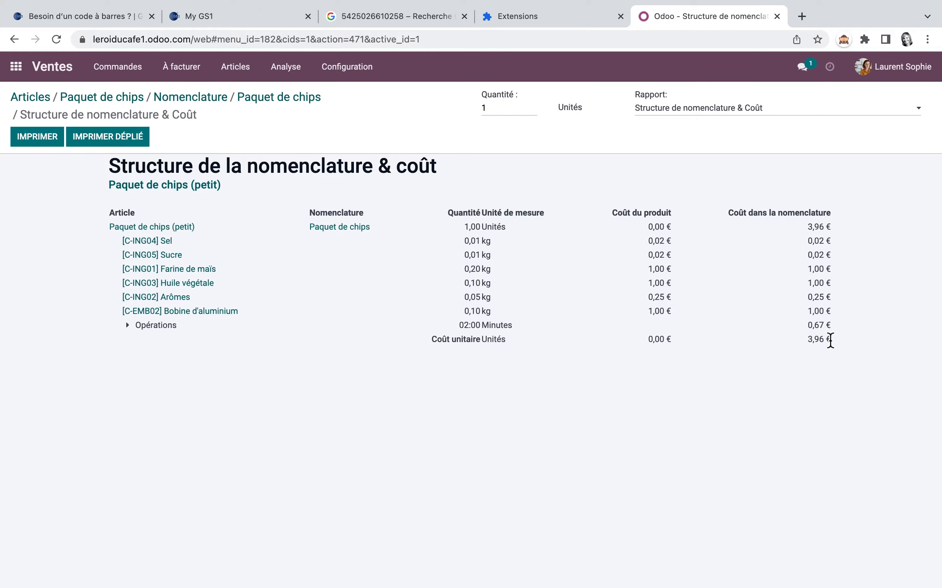
Calculate the cost of the Paquet de chips petit variant from its bill of materials
click(115, 99)
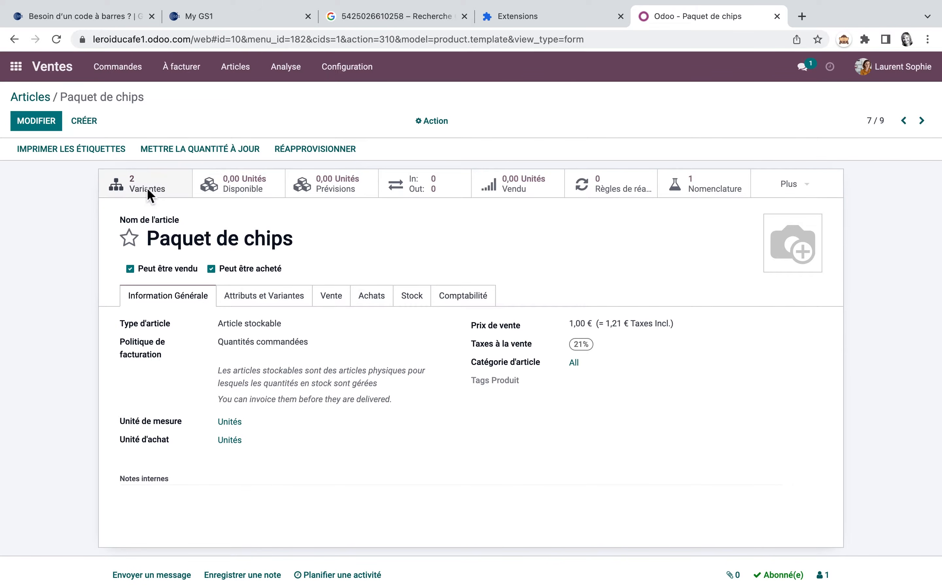
click(150, 192)
click(226, 187)
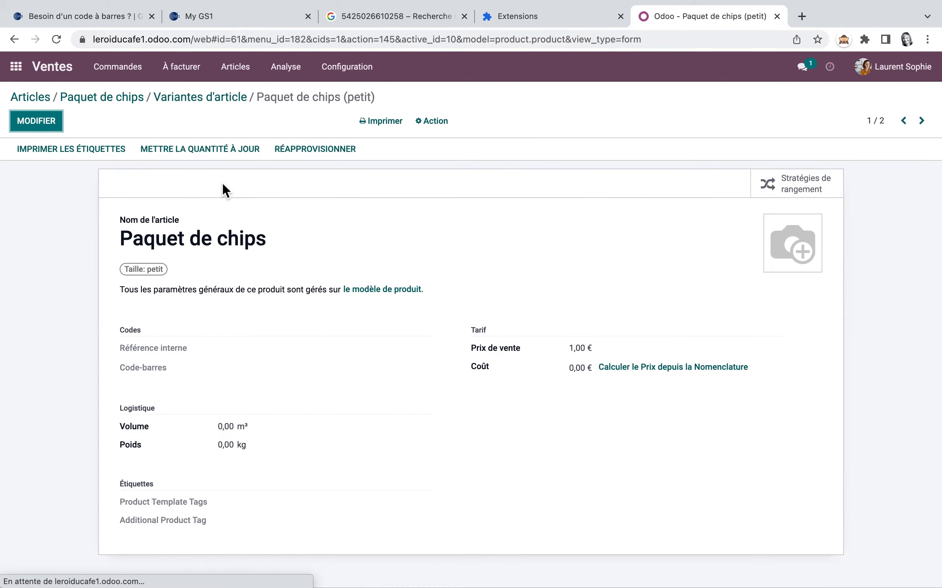
click(671, 372)
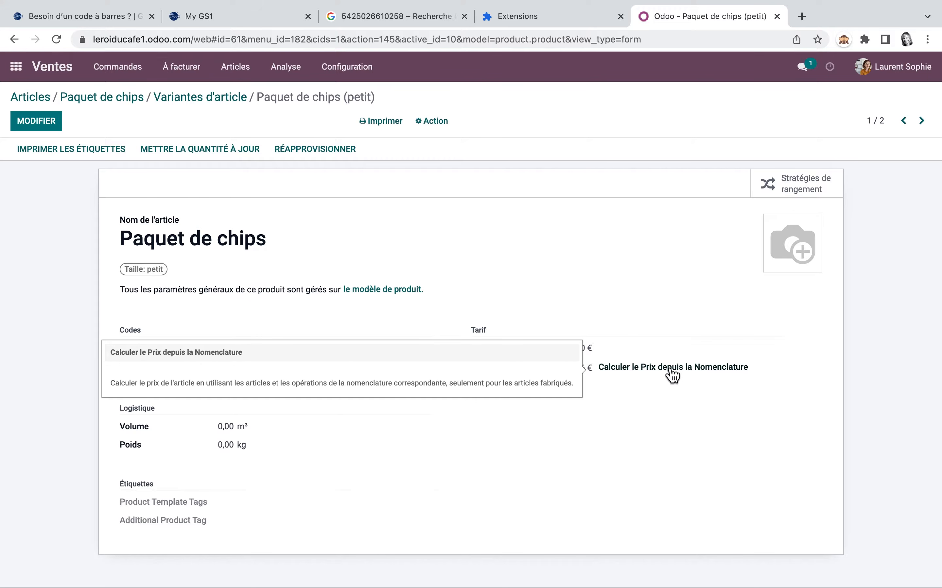
Set the sale price of the Paquet de chips article to 5 €, save it and check the variants' prices
click(100, 98)
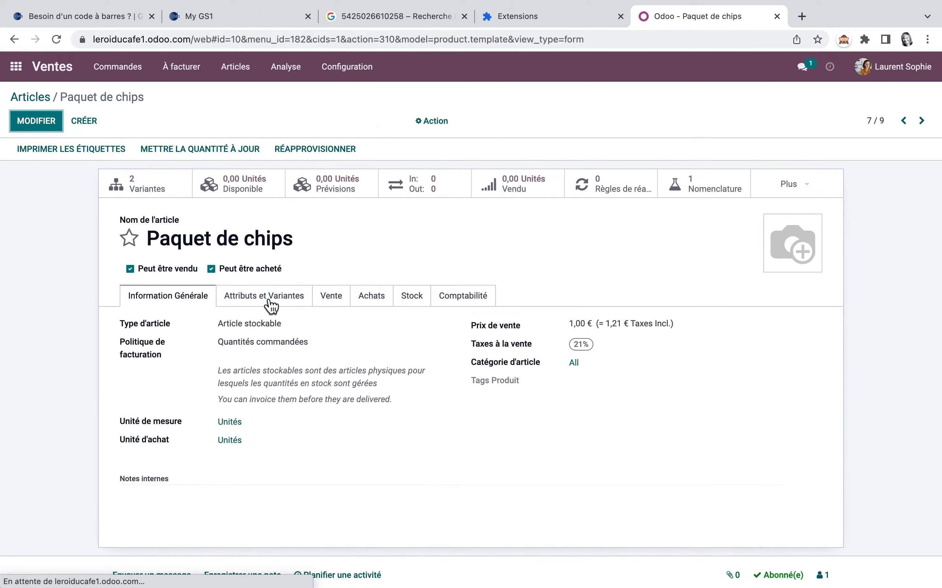
click(34, 121)
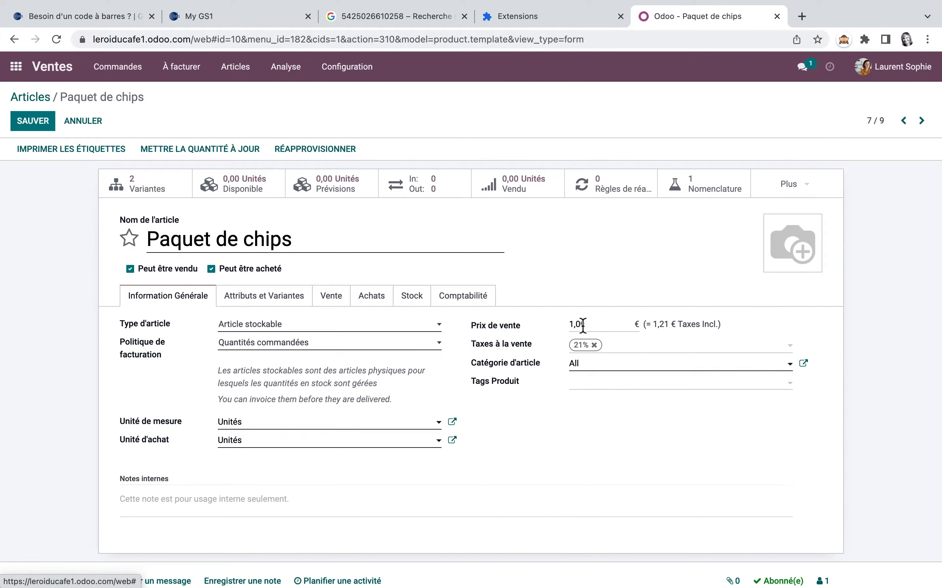
drag(590, 327, 537, 327)
text(5)
click(43, 124)
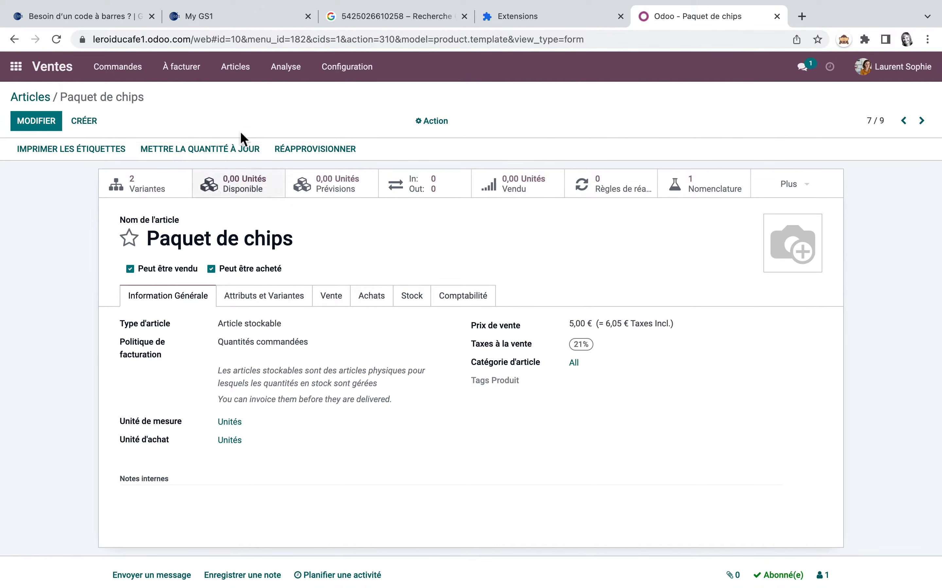
click(149, 186)
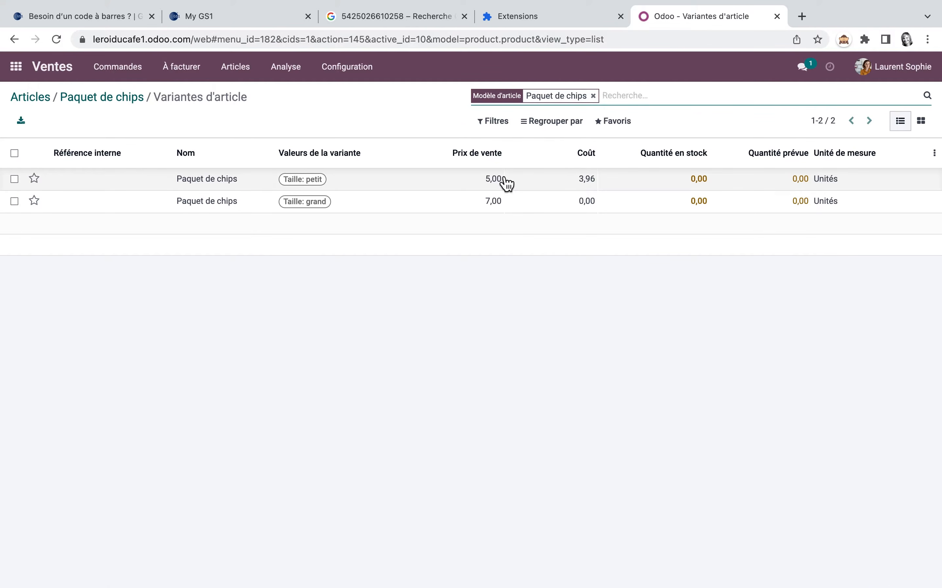
Switch to the Stock app and open the configuration of the LeRoiduCafé warehouse
click(15, 66)
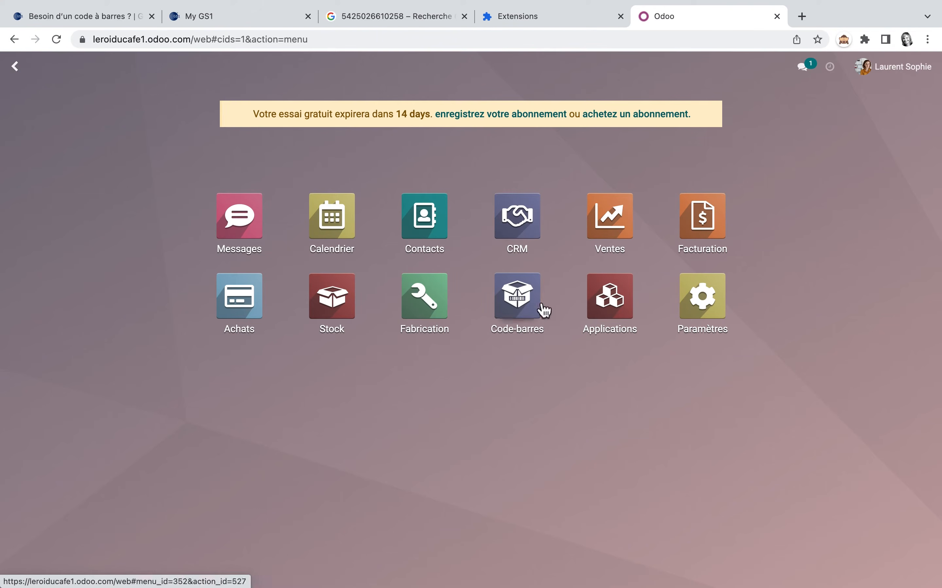
click(339, 306)
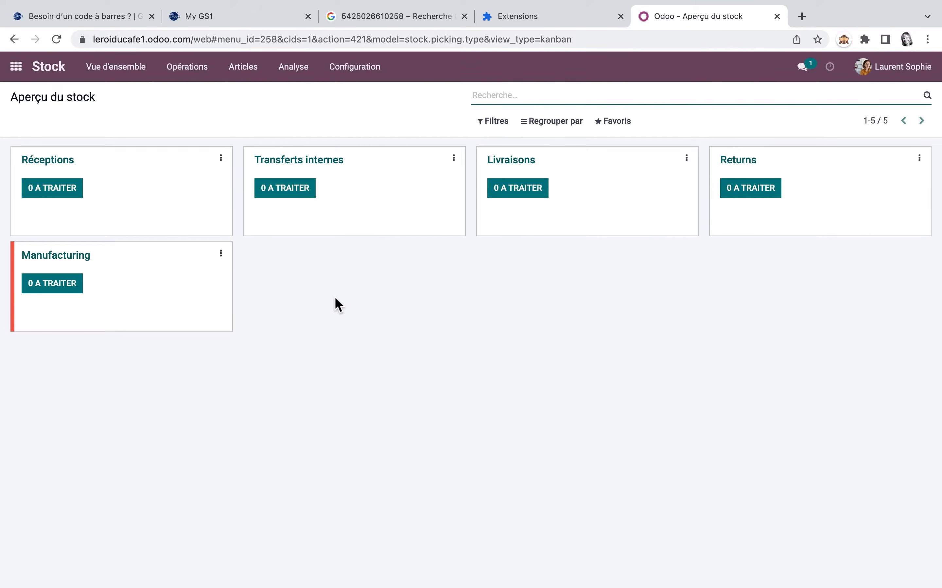
click(366, 77)
click(367, 129)
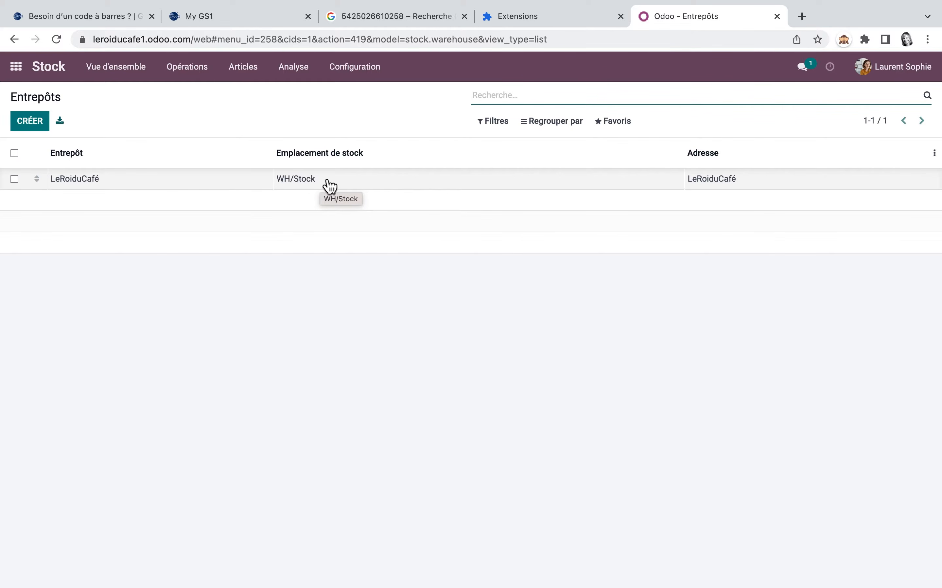
click(302, 189)
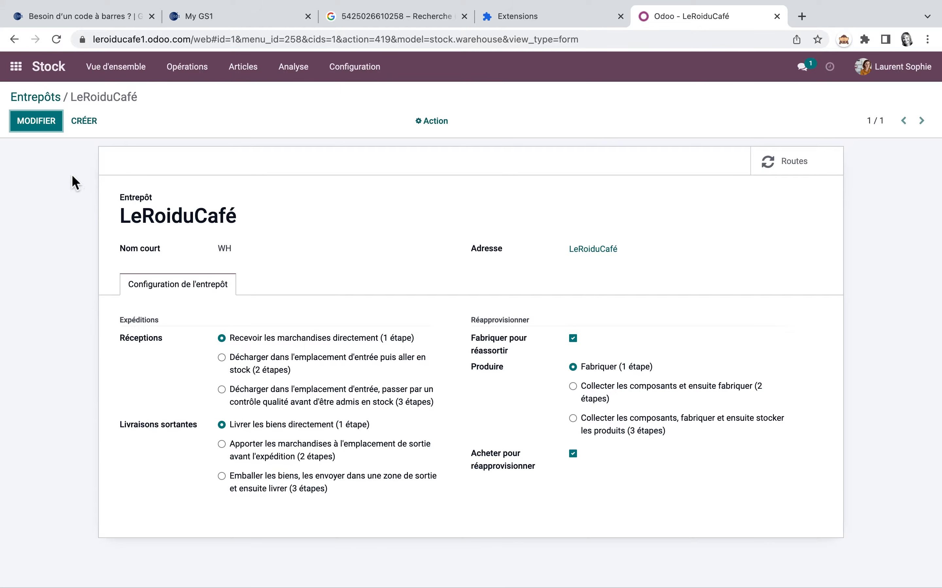
Rename the LeRoiduCafé warehouse as Entrepôt A, set its short name to EA and save it
click(39, 125)
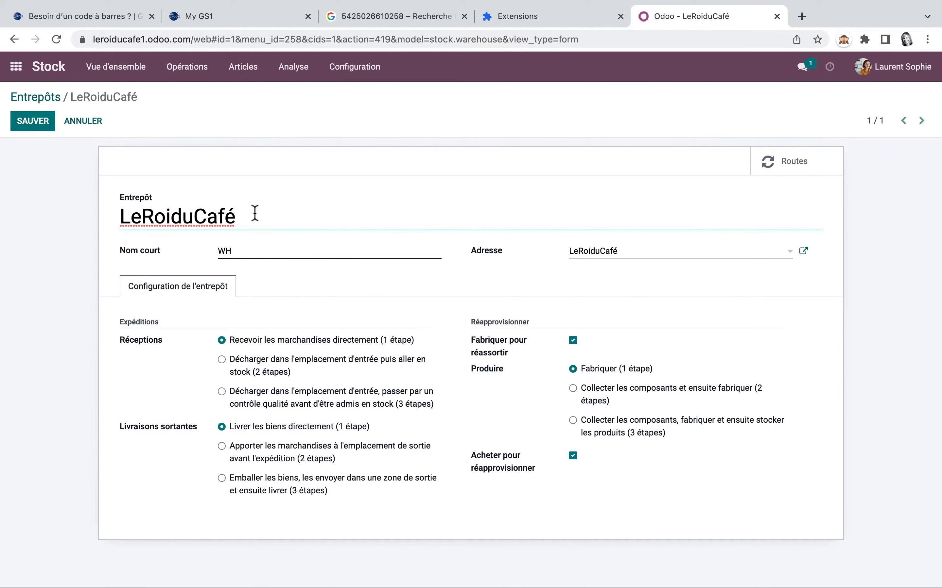
drag(238, 225, 112, 227)
text(Entr)
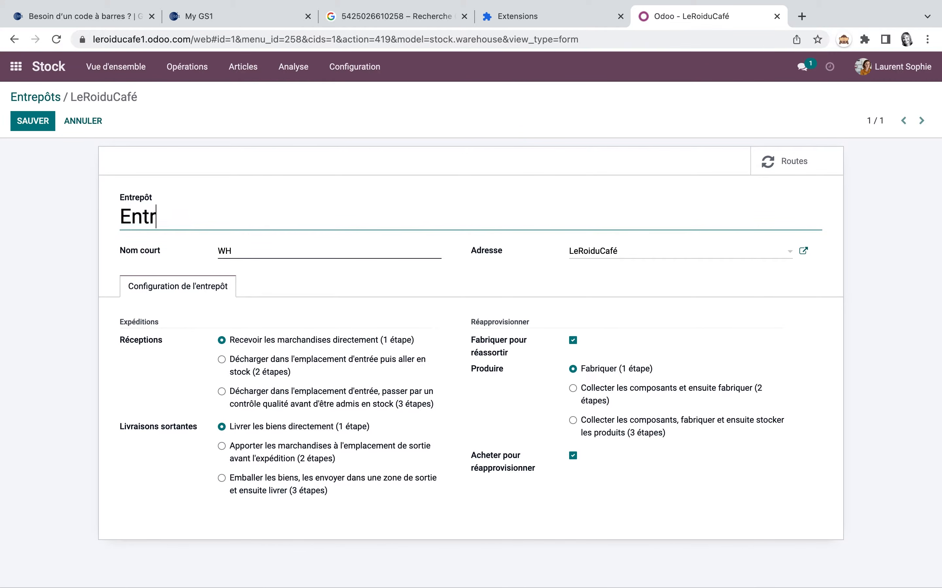
text(ep^ôt A)
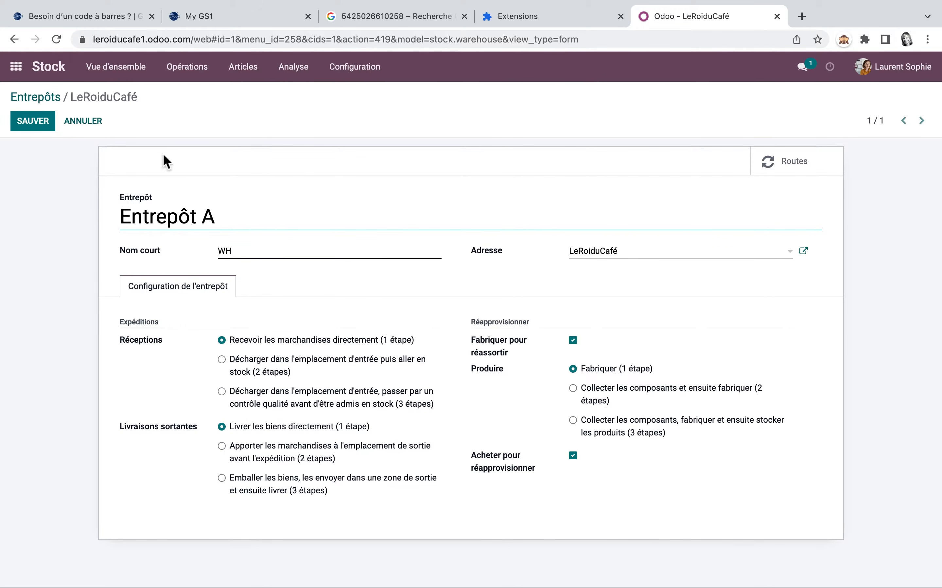
key(Tab)
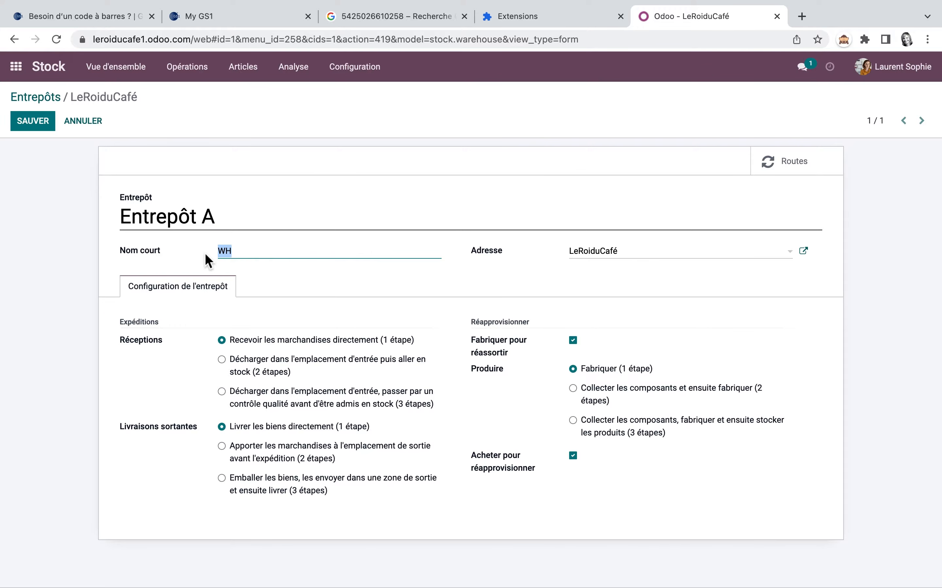
text(EA)
click(39, 121)
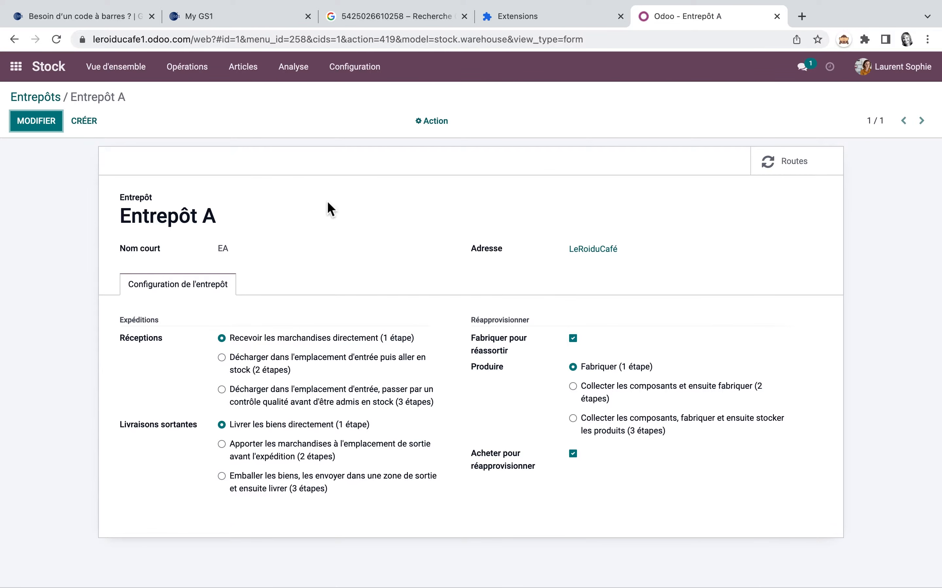
Examine the routes of Entrepôt A, including the rules of the Acheter route, and return to the warehouse list
click(791, 162)
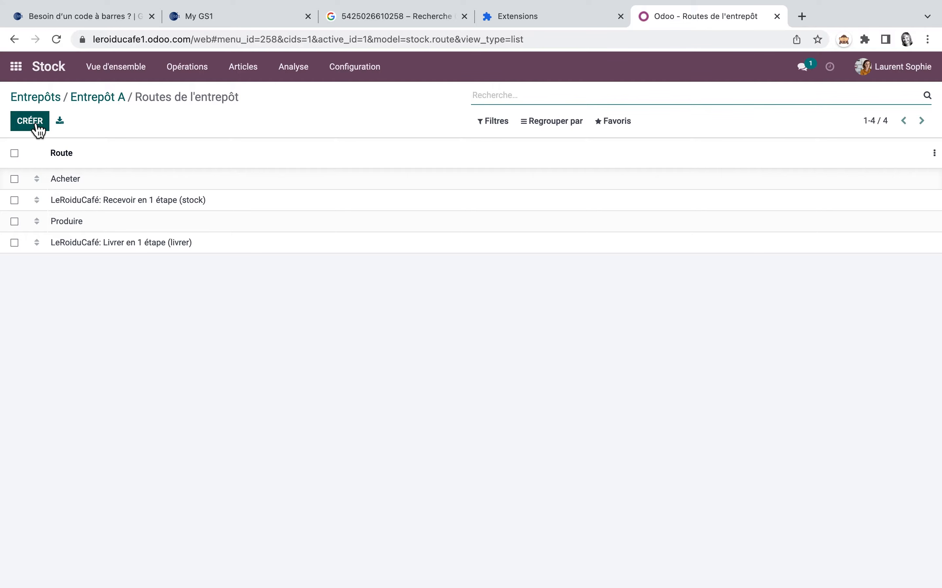
click(77, 181)
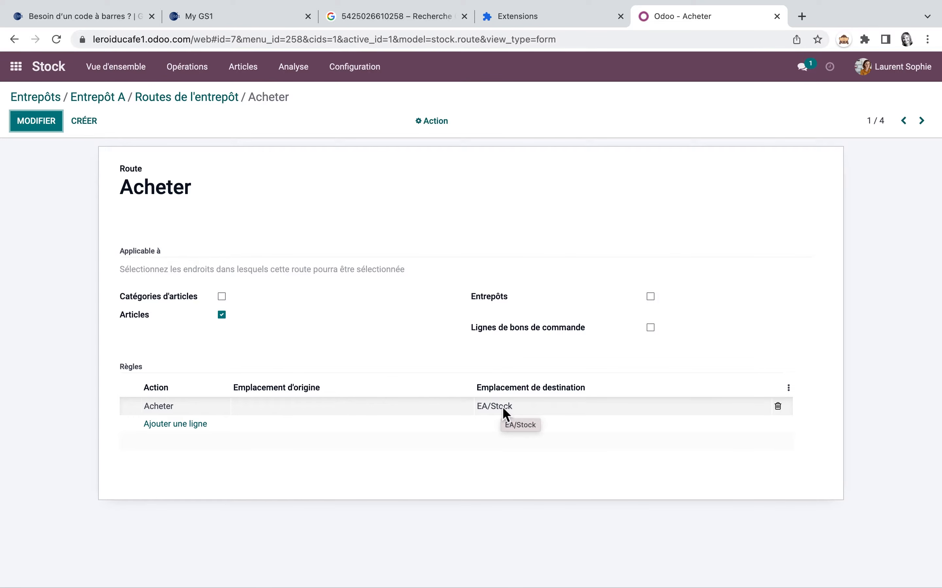
click(58, 97)
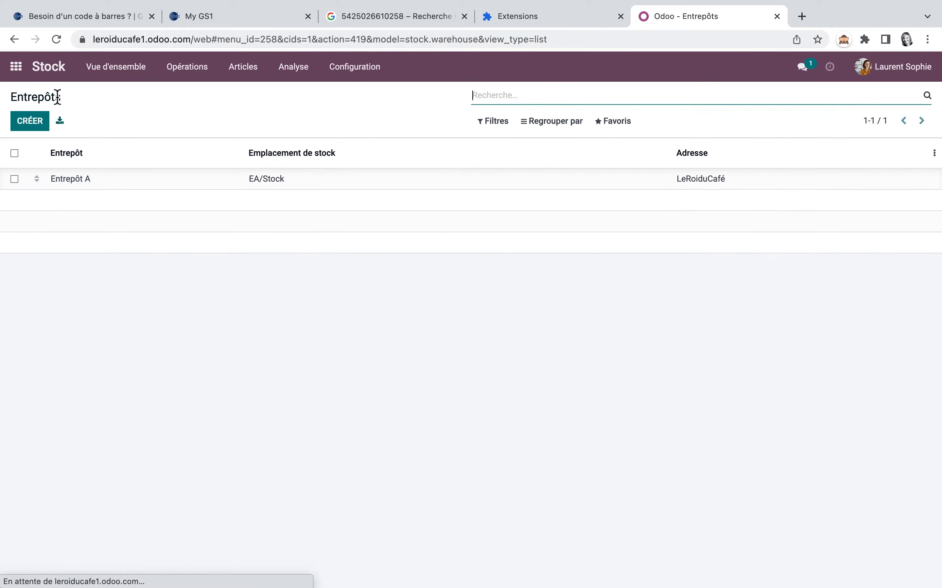
Create and save a second warehouse named Entrepôt B with the short name EB, and check its routes
click(33, 127)
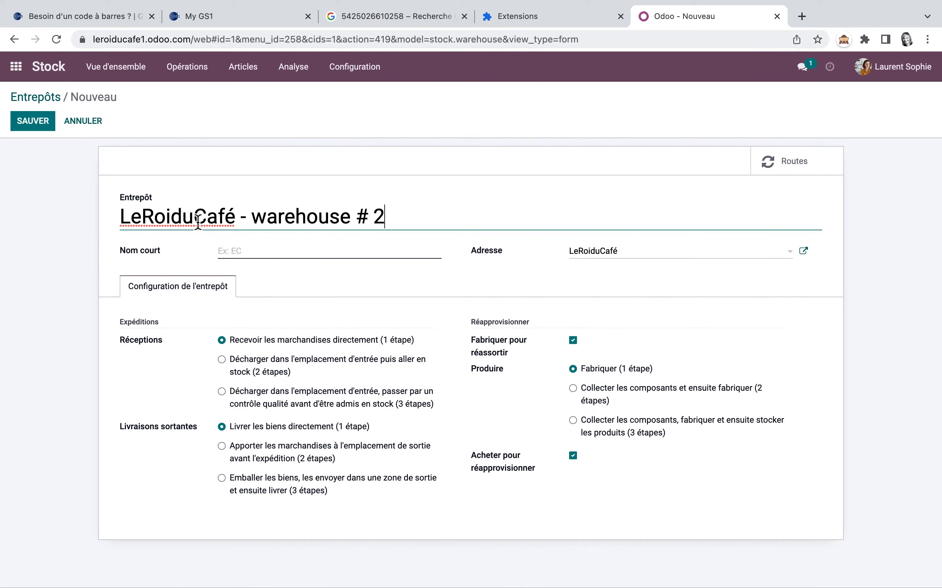
triple_click(408, 216)
text(Entrepr)
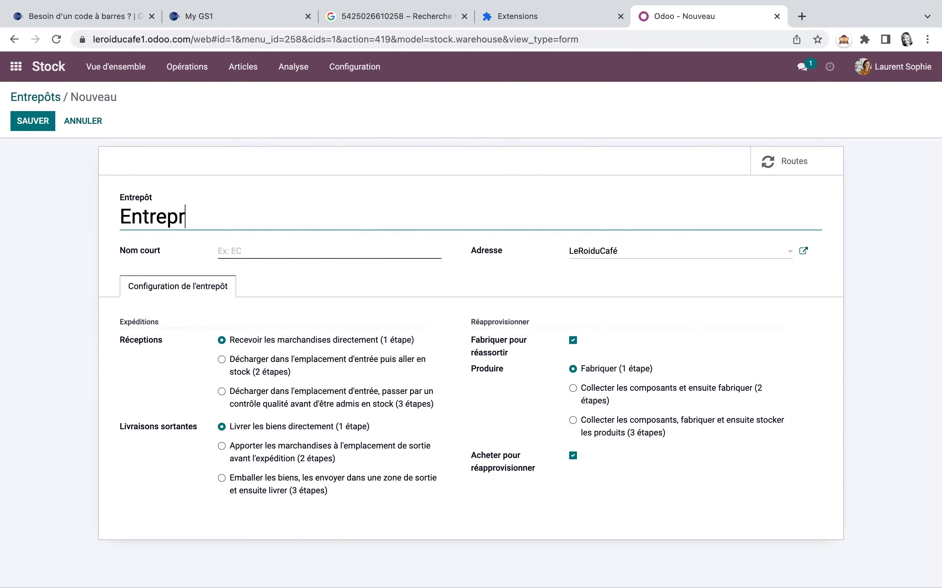
key(BackSpace)
text(^)
text(ôt B)
click(295, 252)
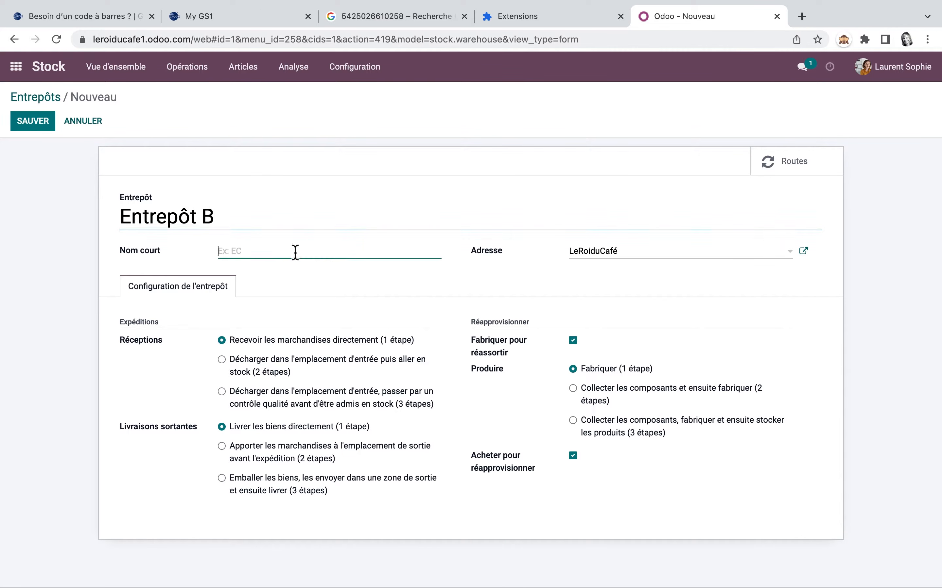
text(EBN)
key(BackSpace)
click(32, 122)
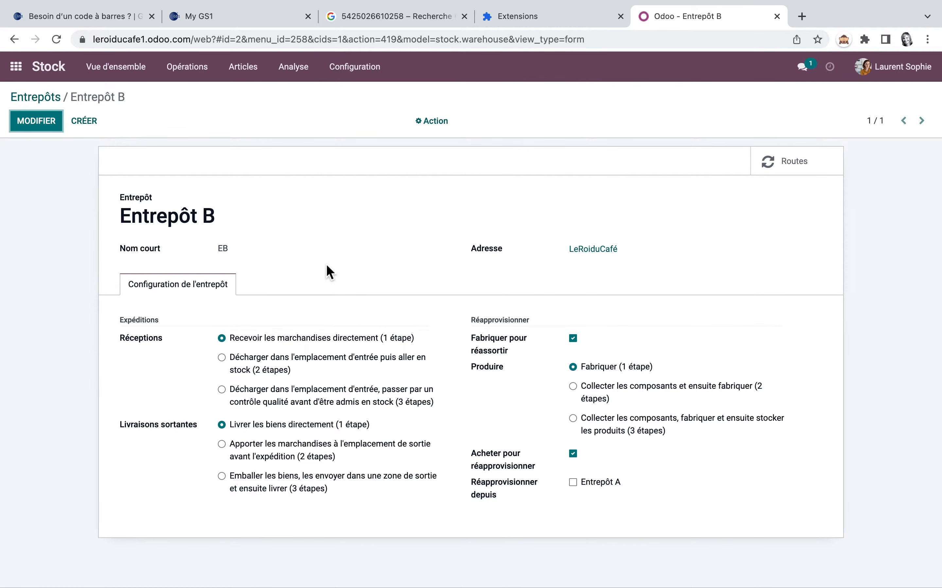
click(796, 163)
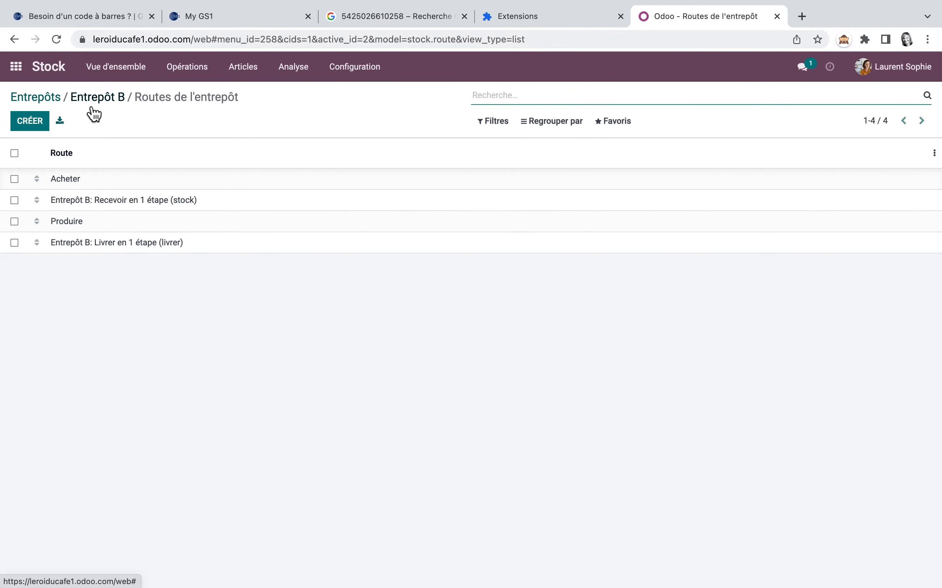
click(47, 97)
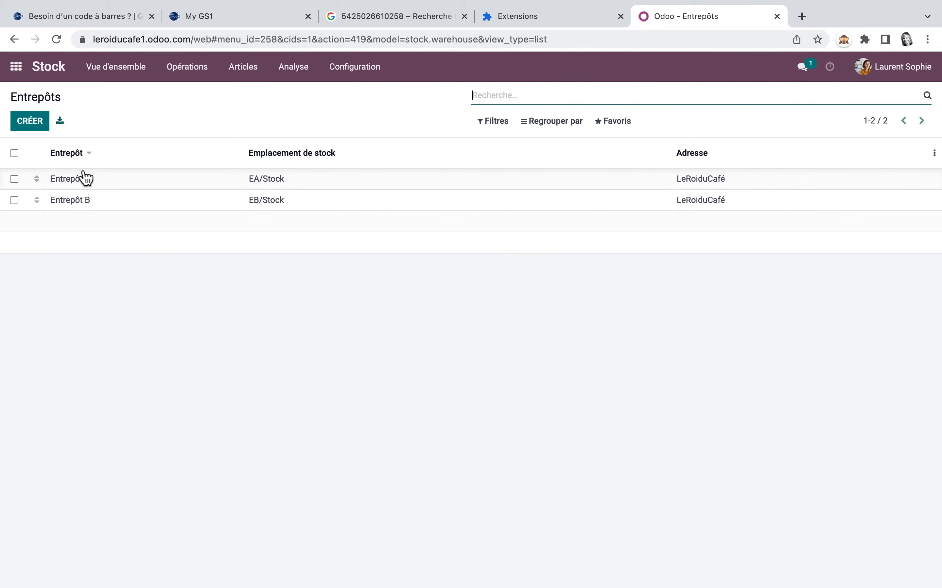
Change the street number in the address record of Entrepôt B, save both records and return to the warehouse list
click(89, 206)
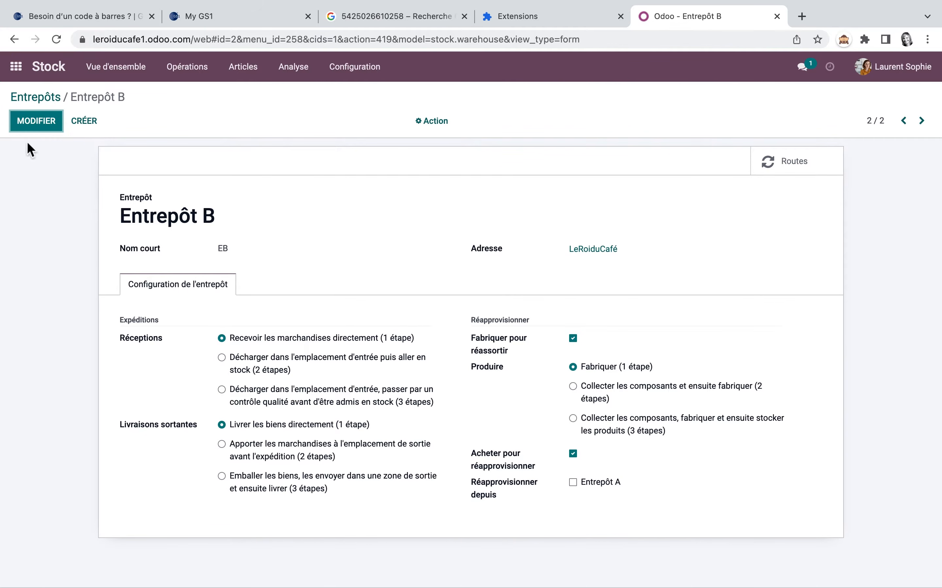
click(36, 126)
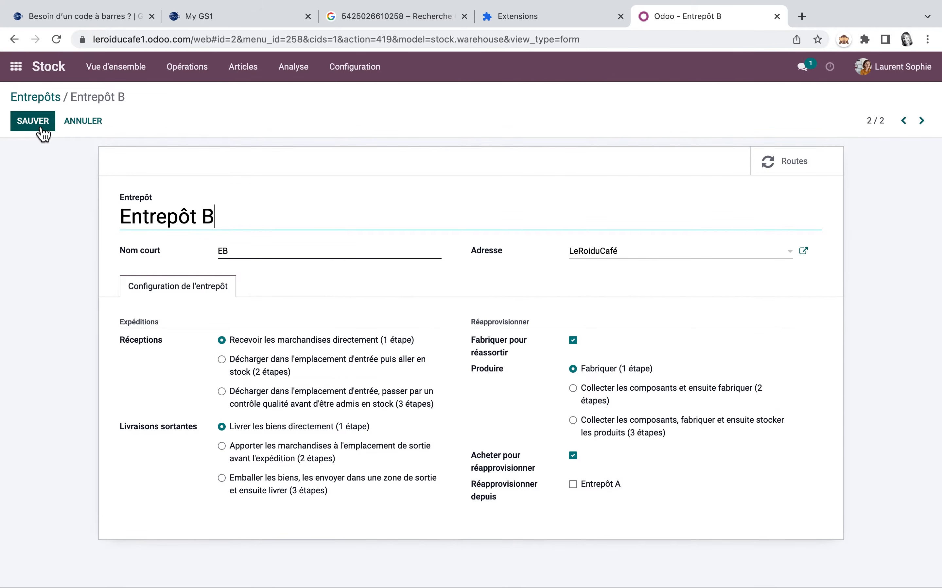
click(802, 258)
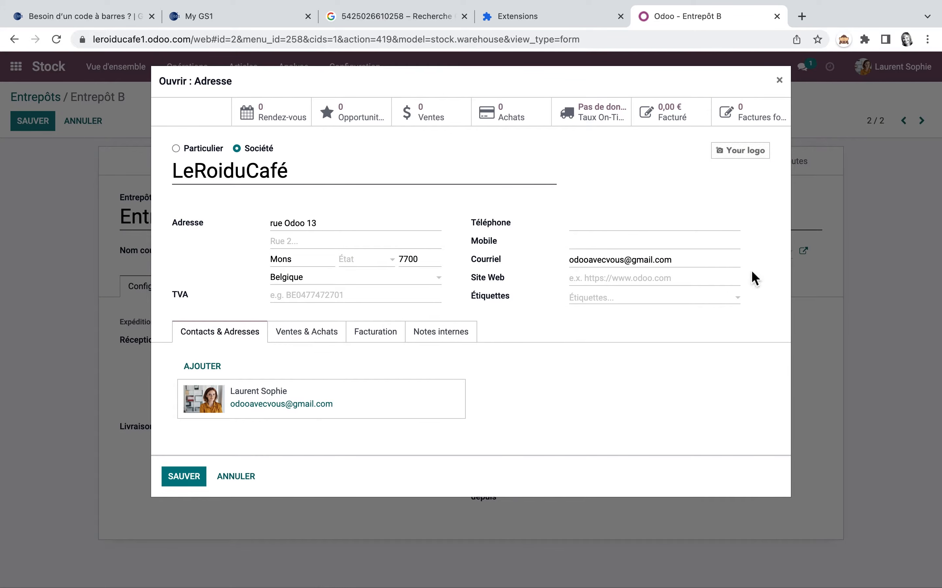
click(336, 226)
key(BackSpace)
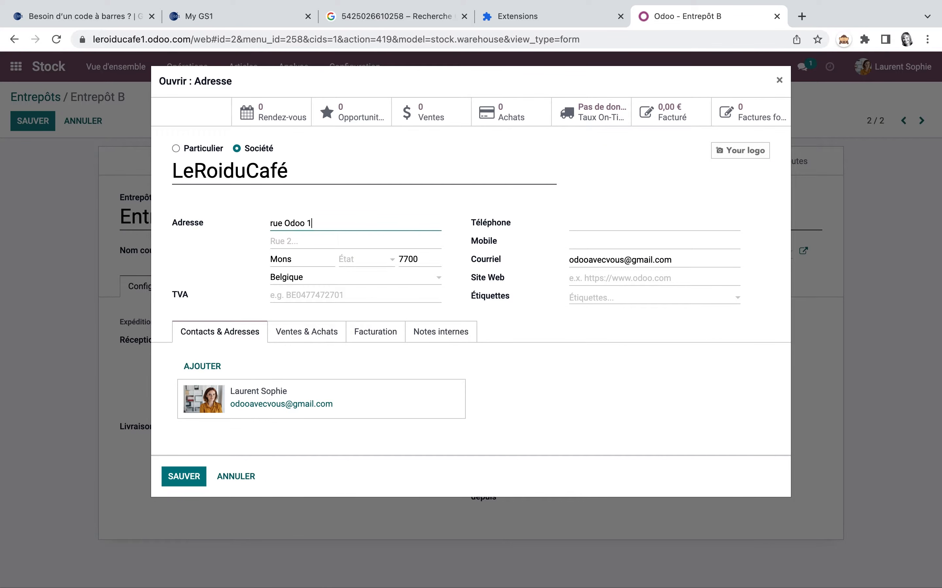
text(5)
click(180, 474)
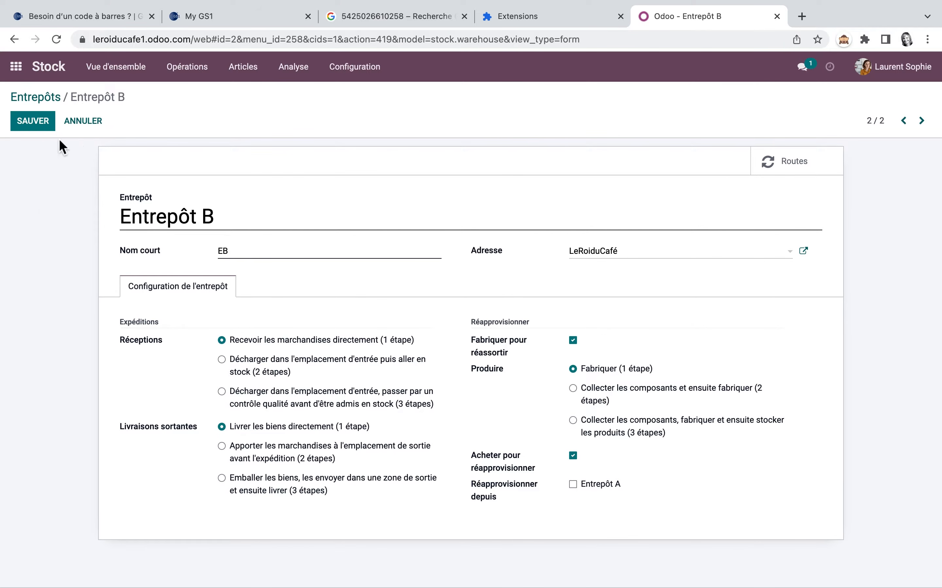
click(43, 126)
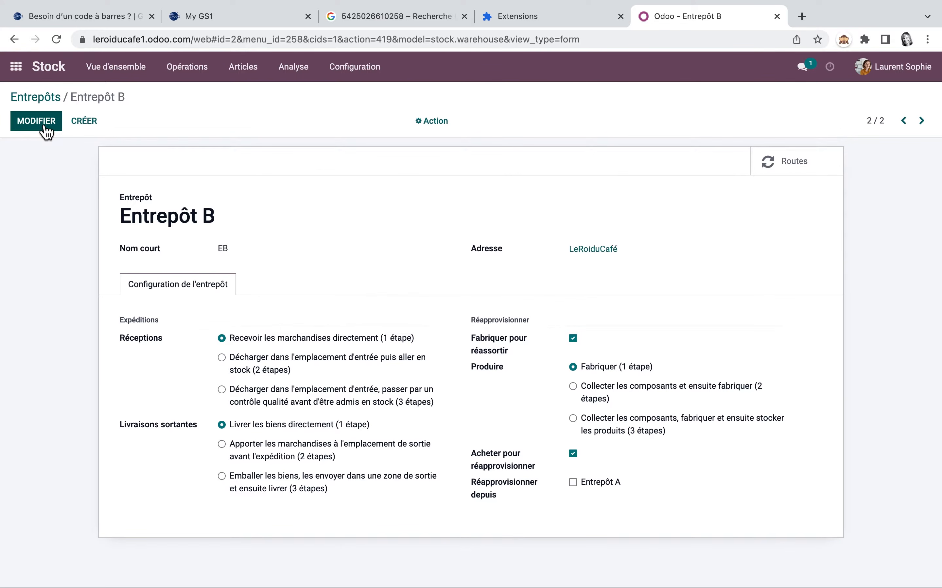
click(42, 97)
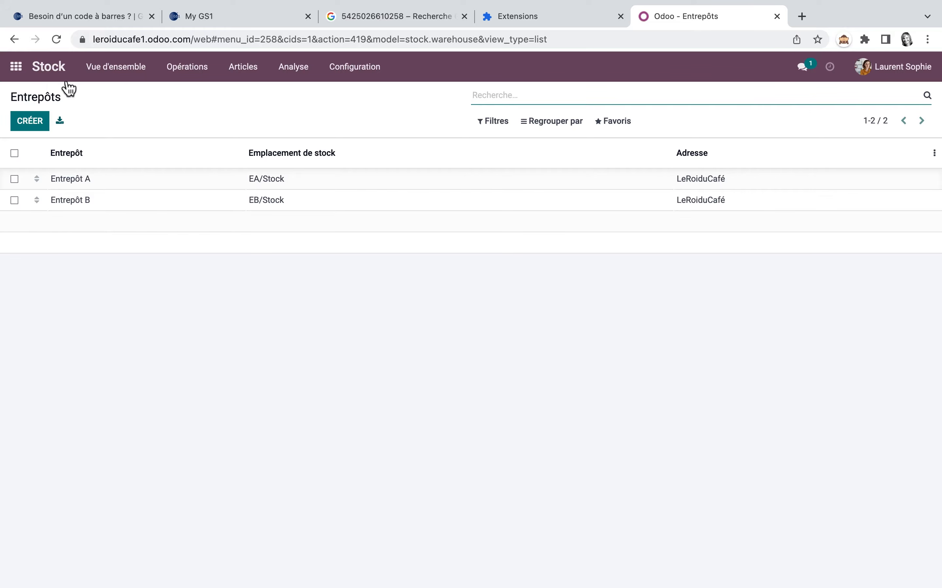
Create and save a storage location named Etagère 1 under EA/Stock, with Emplacement interne as its type
click(360, 67)
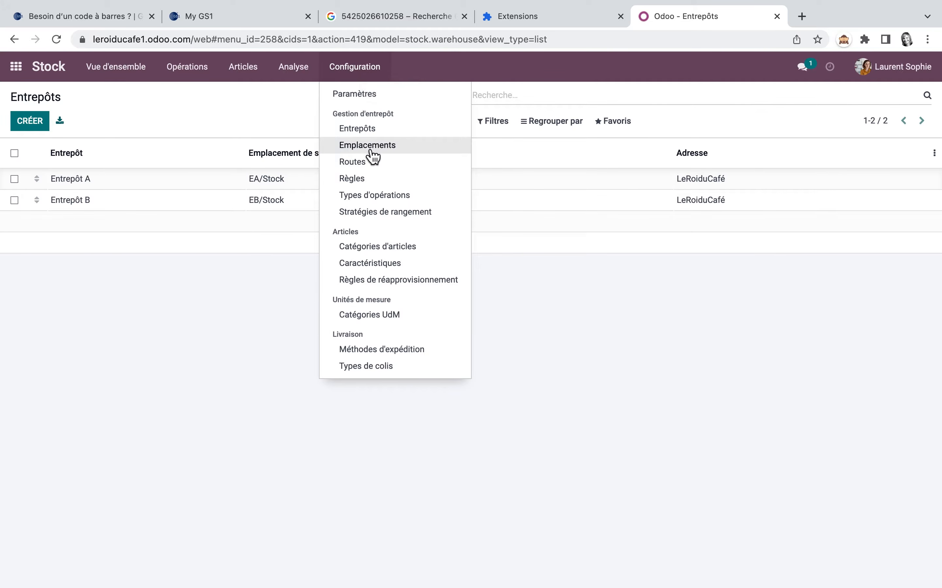
click(372, 150)
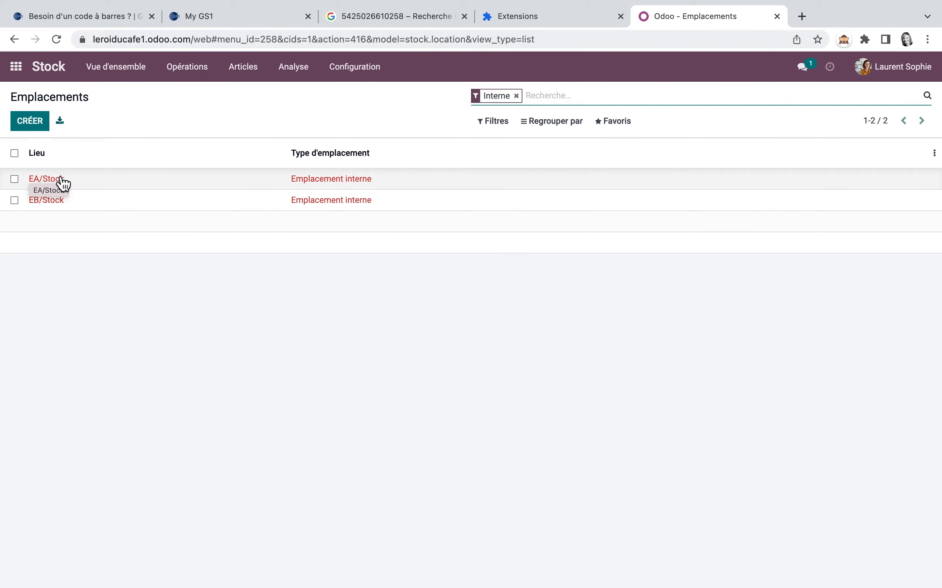
click(35, 122)
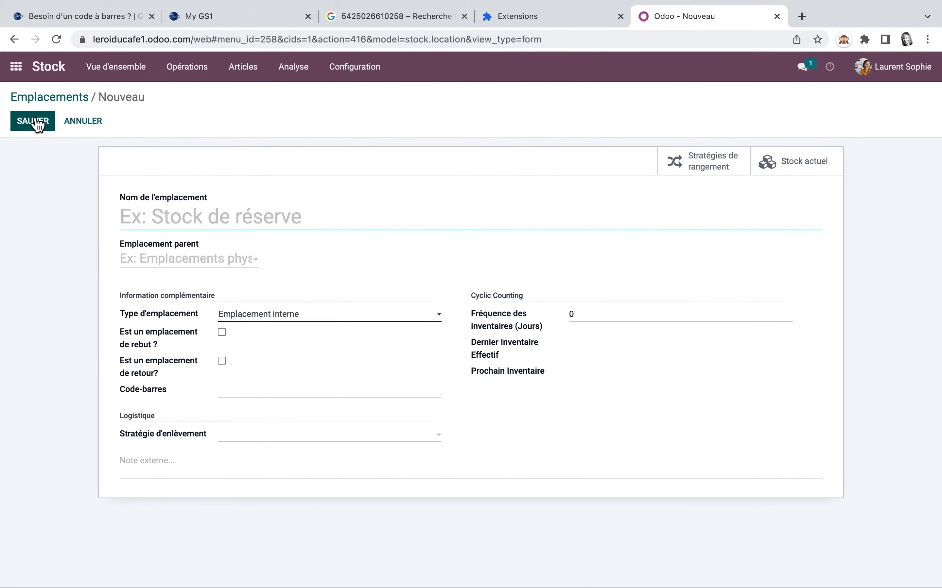
text(Etagère )
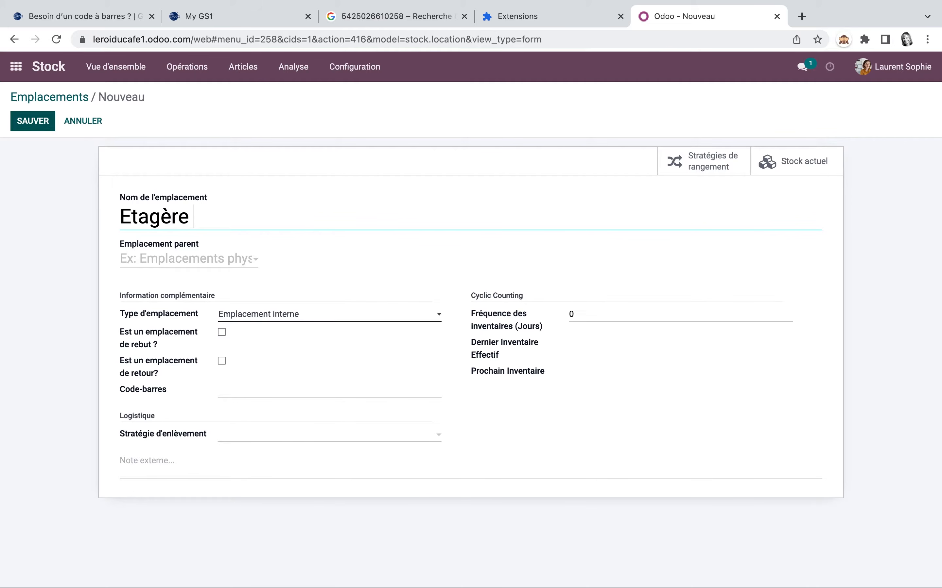
text(1)
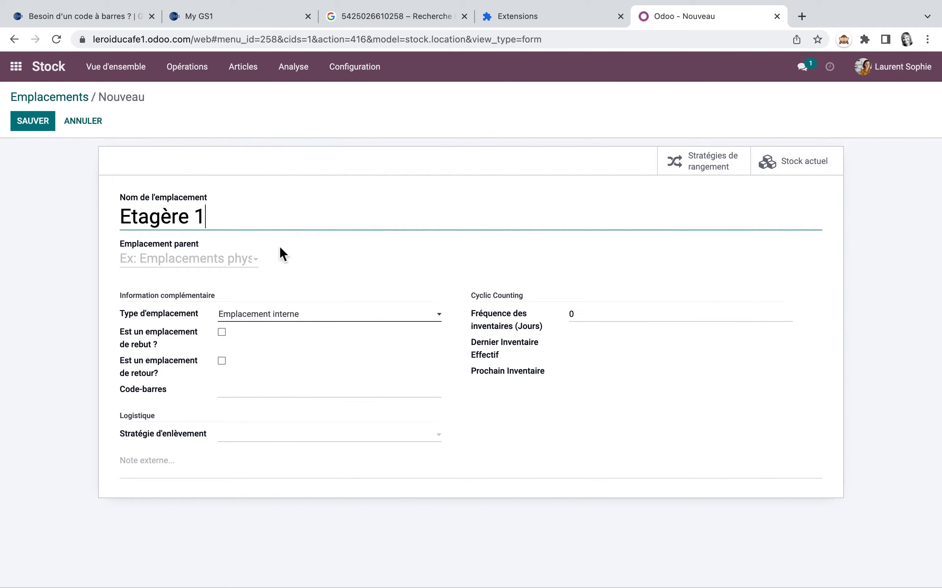
click(256, 265)
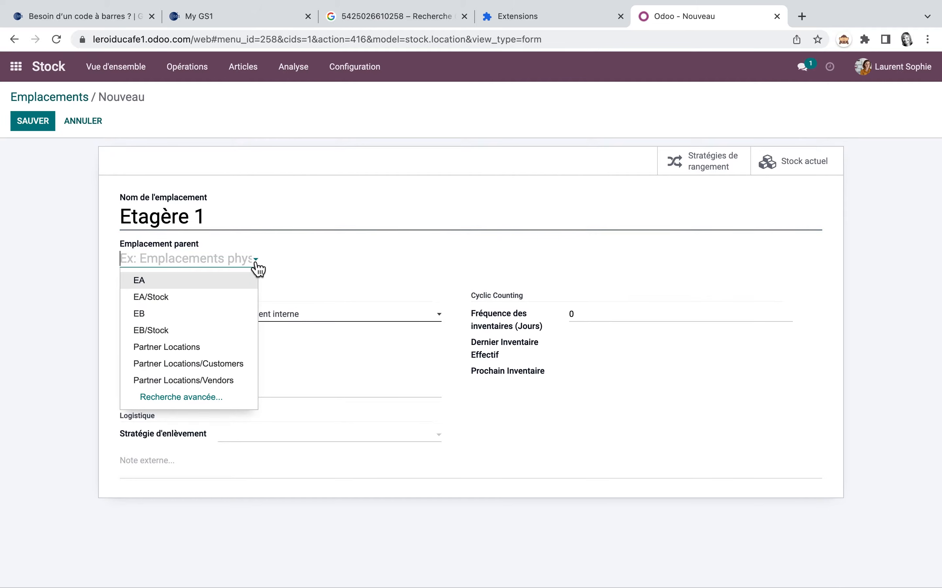
click(166, 299)
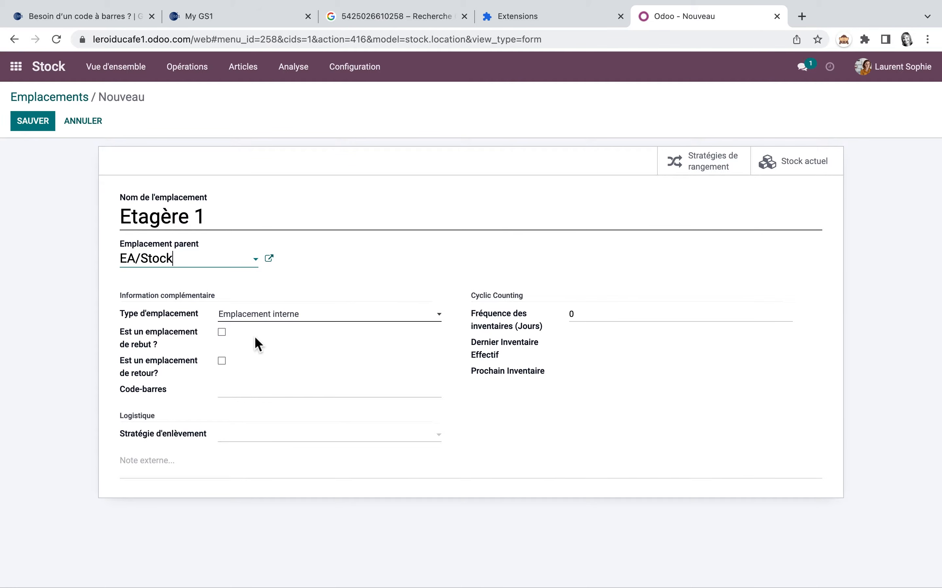
click(438, 314)
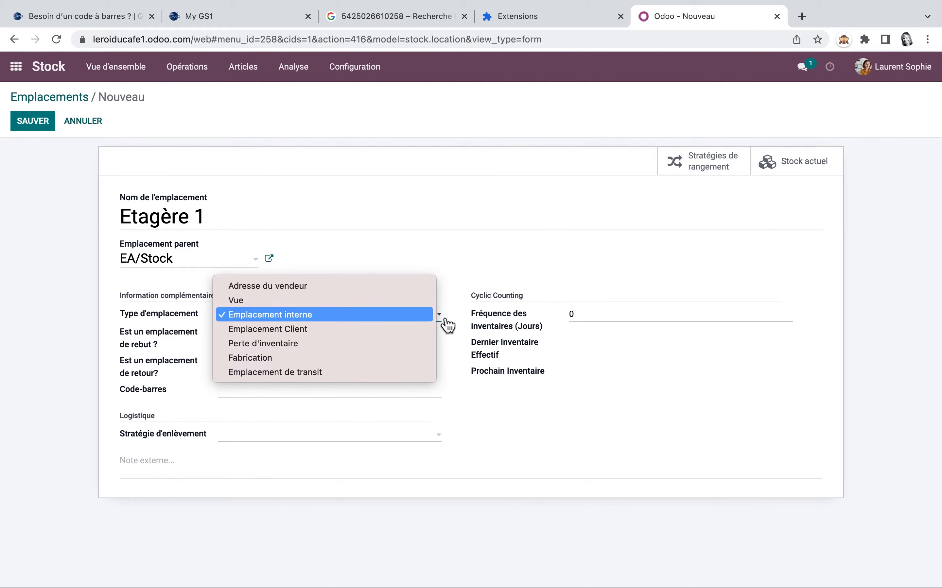
click(307, 317)
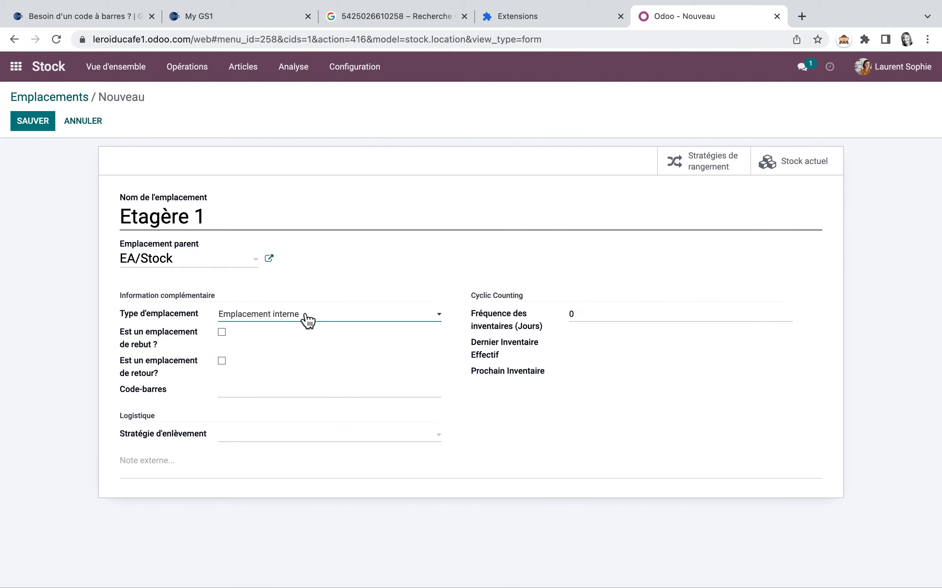
click(439, 435)
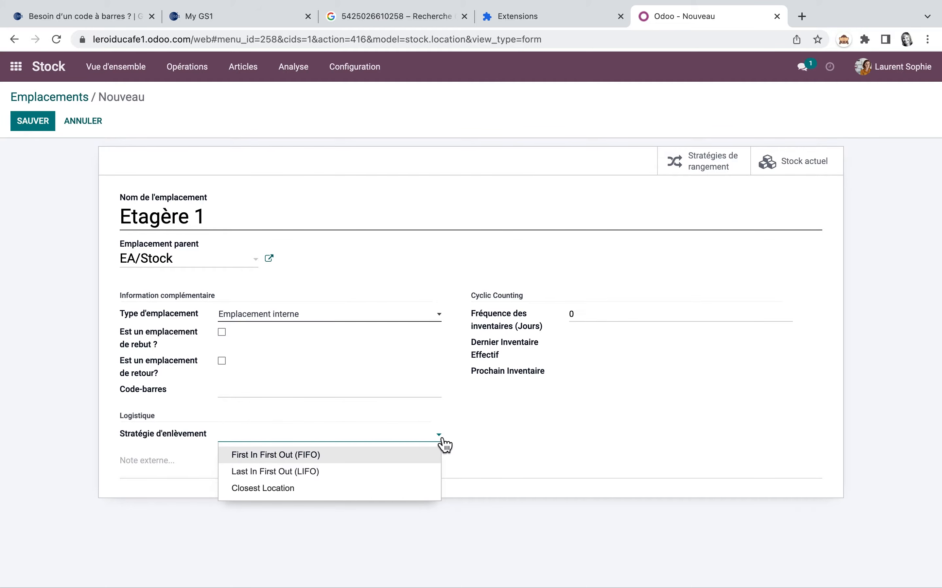
click(37, 124)
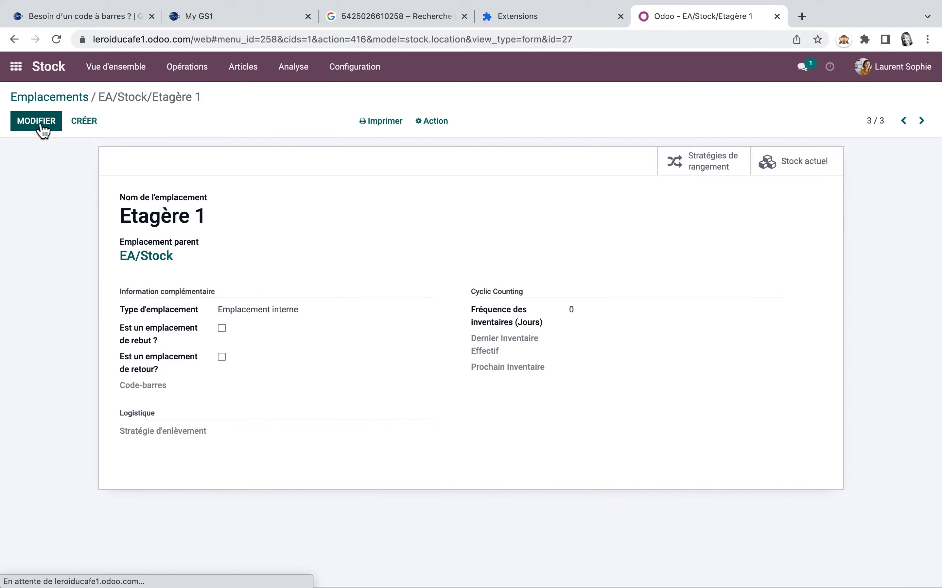
Duplicate the Etagère 1 location, rename the copy as Etagère 2 and save it
click(438, 124)
click(446, 163)
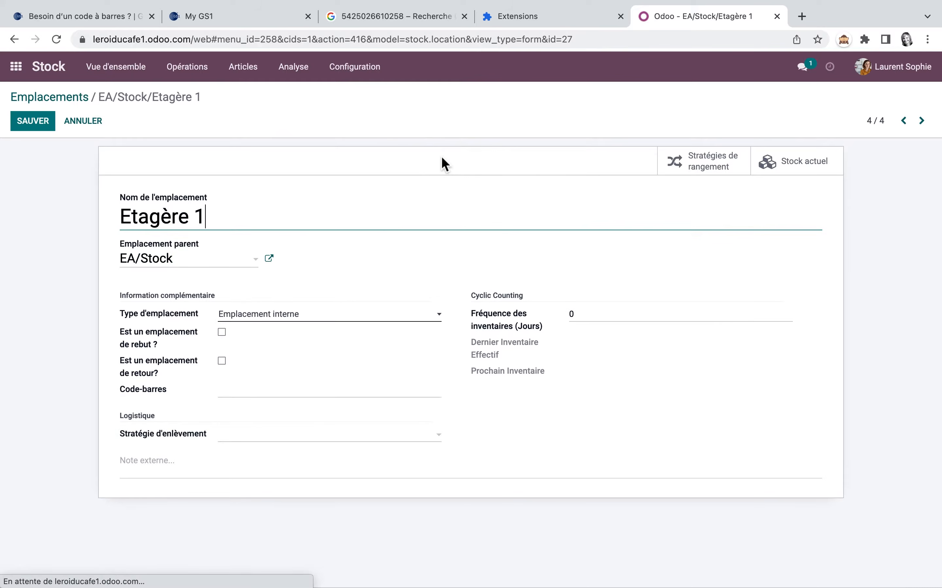
key(BackSpace)
text(2)
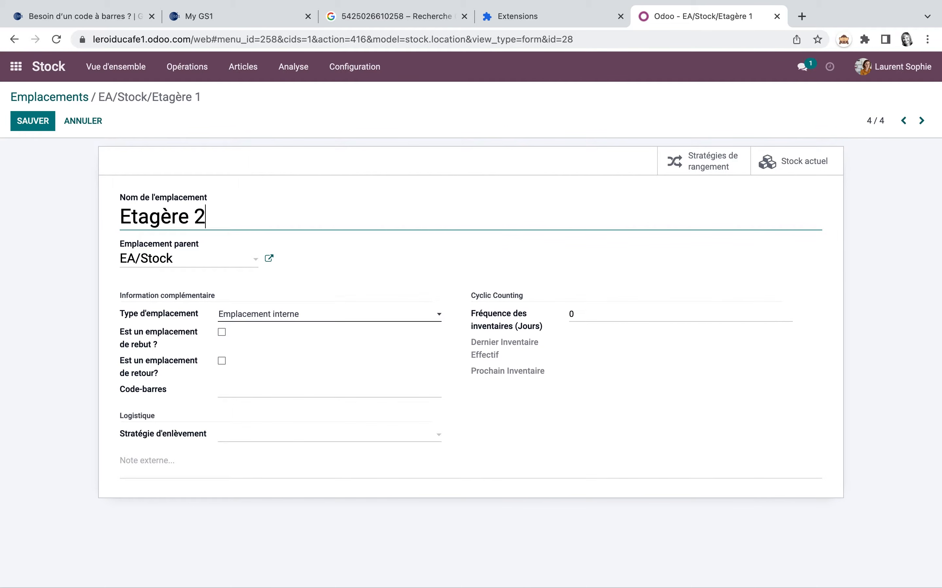
click(44, 125)
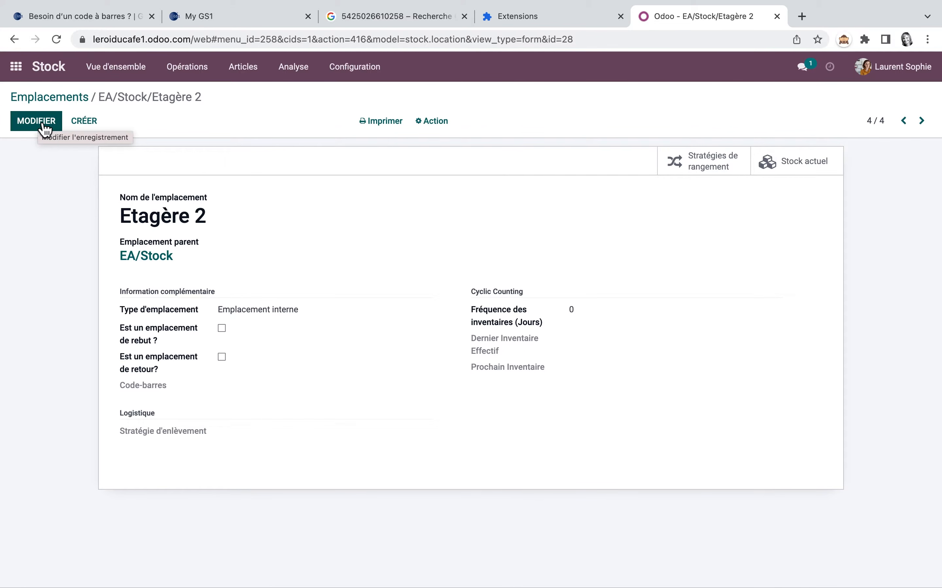
Open the storage rules (Stratégies de rangement) of the EA/Stock location from the Emplacements list
click(61, 97)
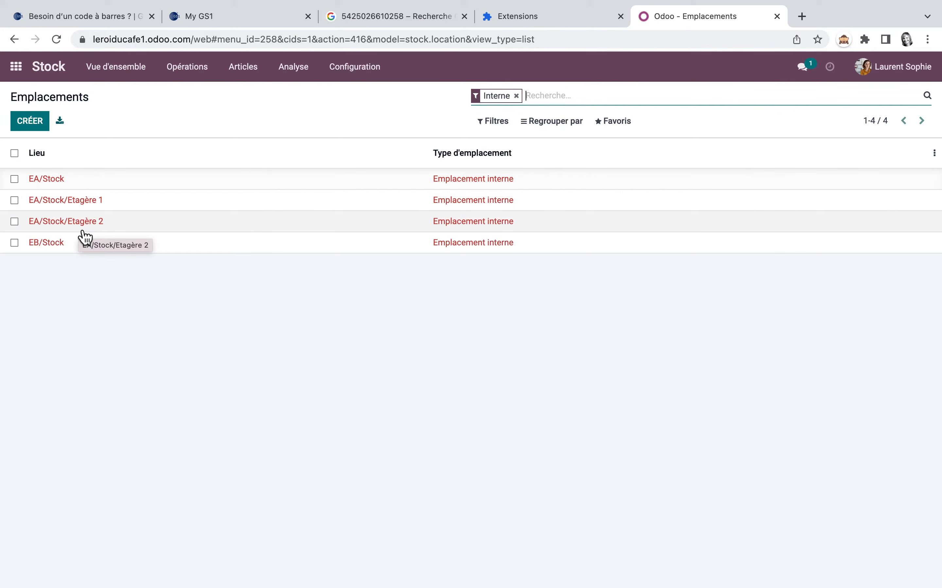
click(456, 181)
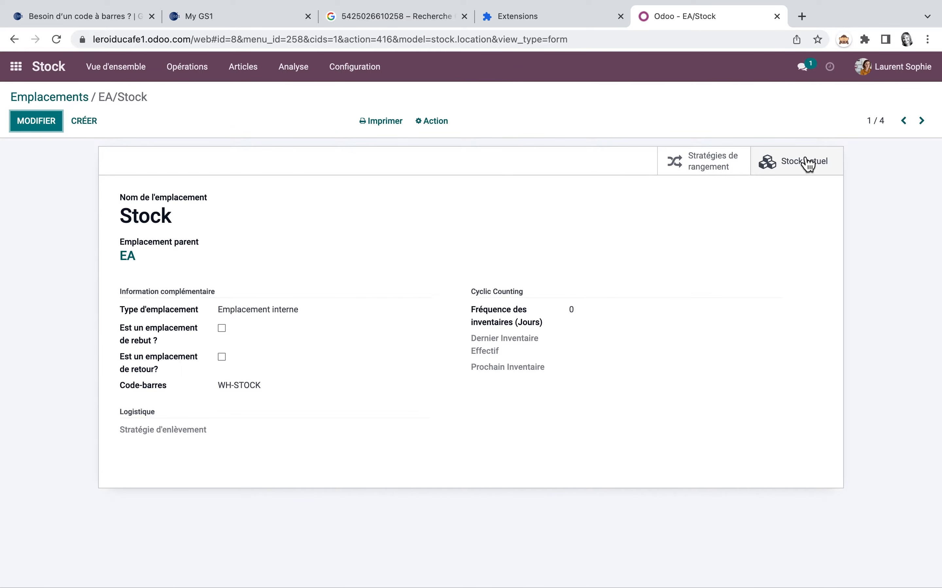
click(711, 172)
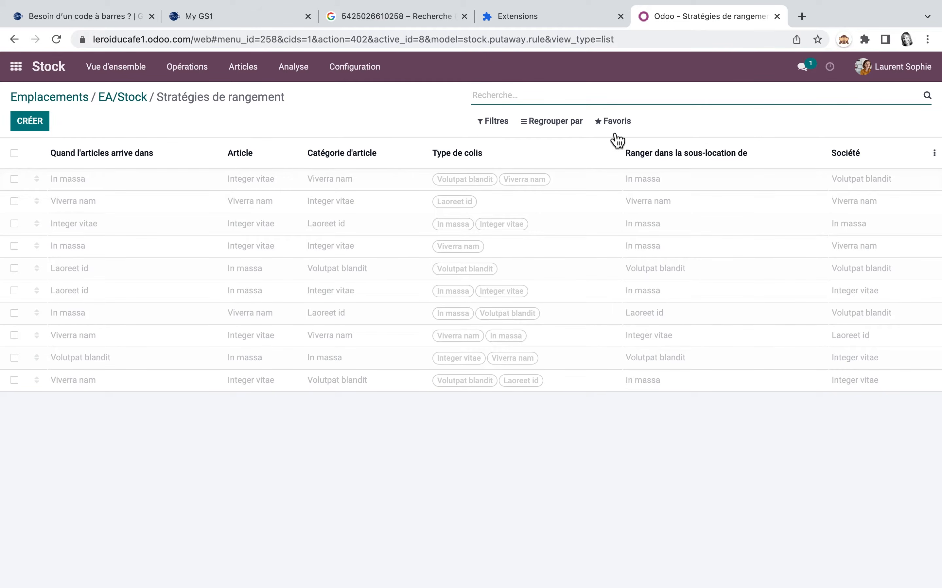
click(616, 124)
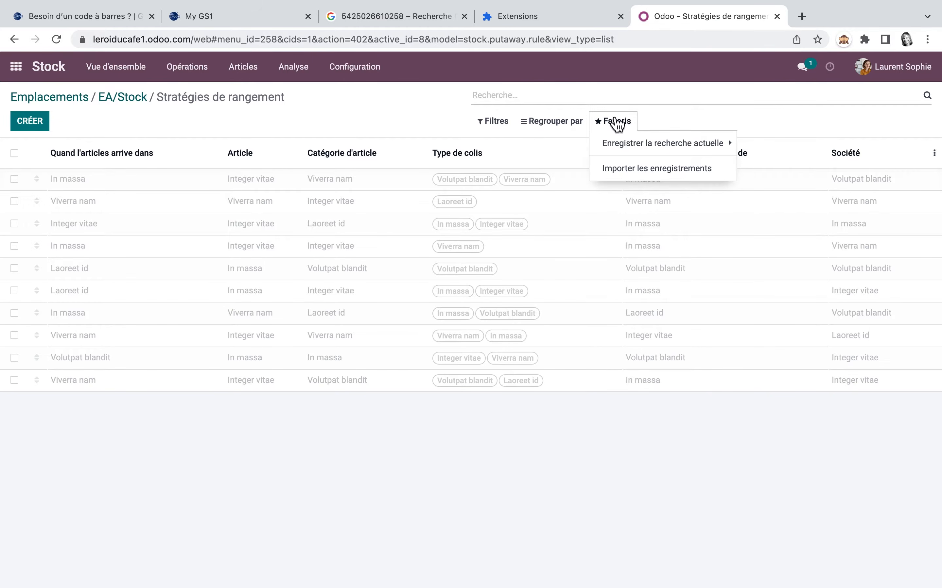
click(617, 124)
Create and save an EA/Stock storage rule that puts [C-EMB01] Caisse en carton chips into EA/Stock/Etagère 1
click(37, 125)
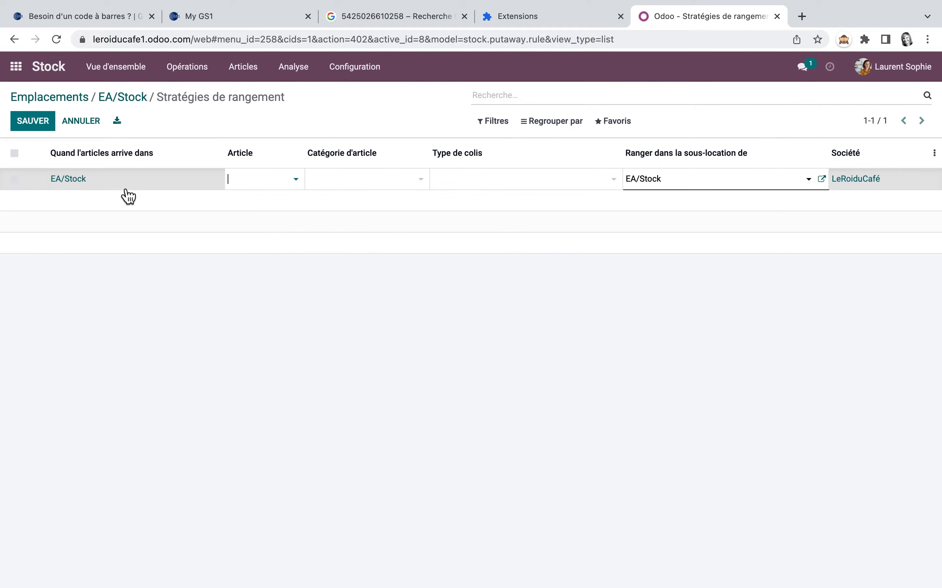
click(297, 188)
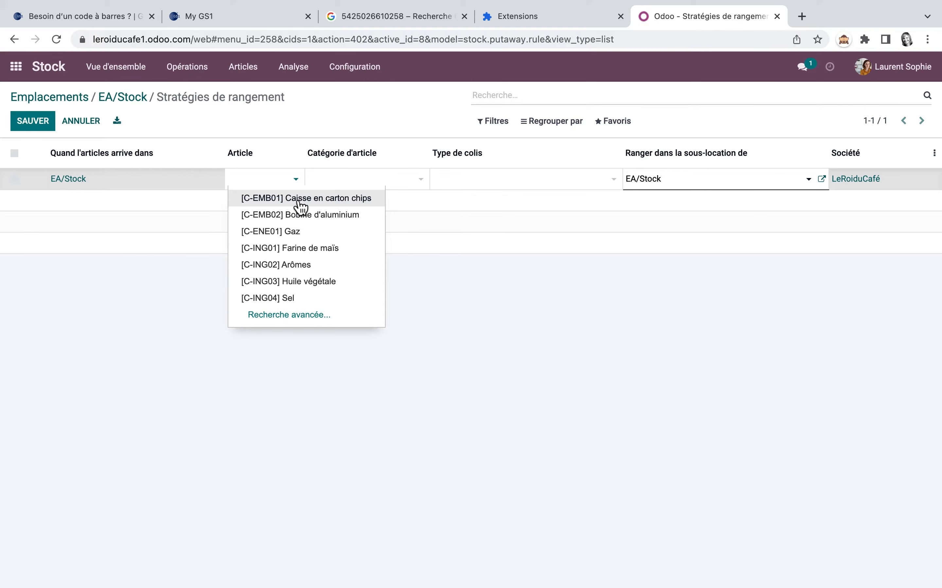
click(300, 200)
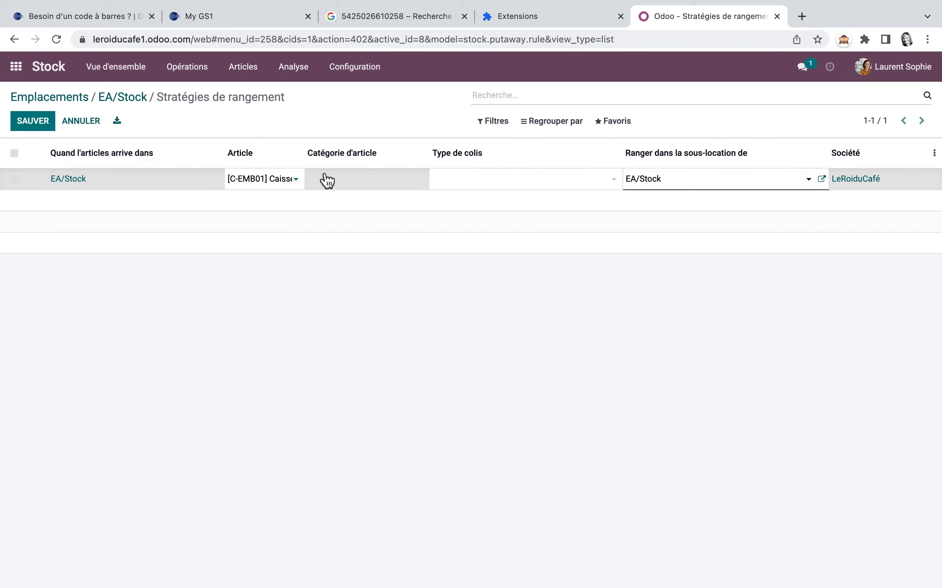
click(810, 183)
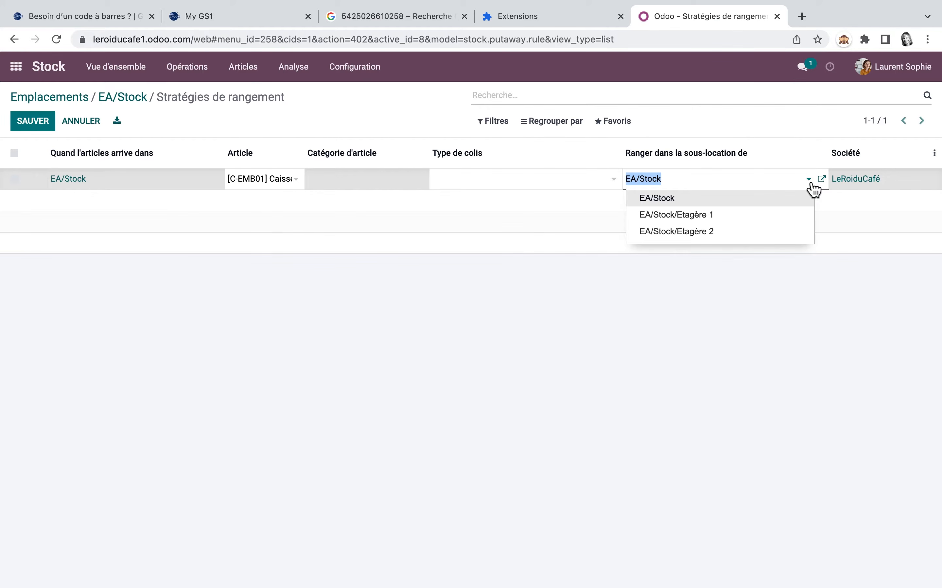
click(694, 215)
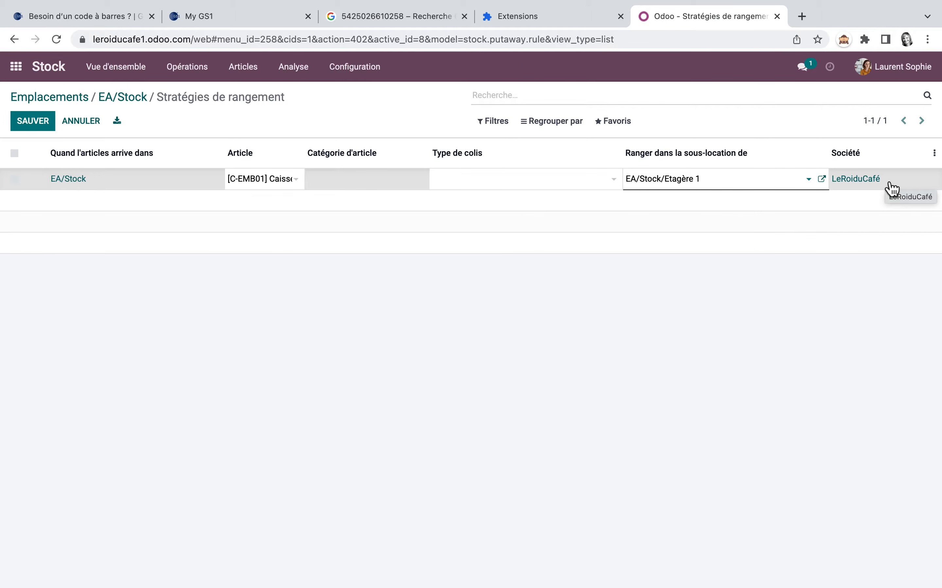
click(41, 126)
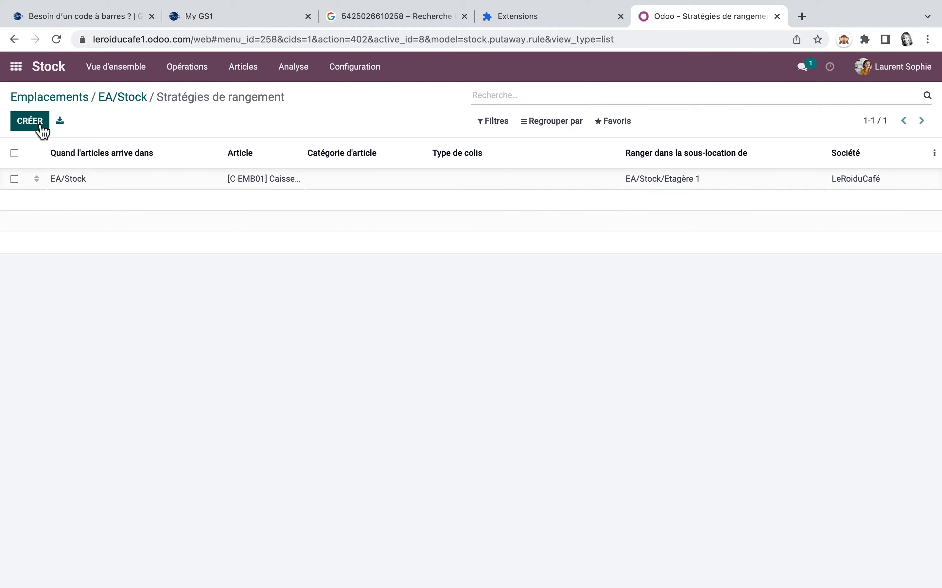
Add and save EA/Stock rules sending Bobine d'aluminium, Gaz, Farine de maïs, Arômes, Huile végétale, Sel and Sucre to EA/Stock/Etagère 1
click(625, 128)
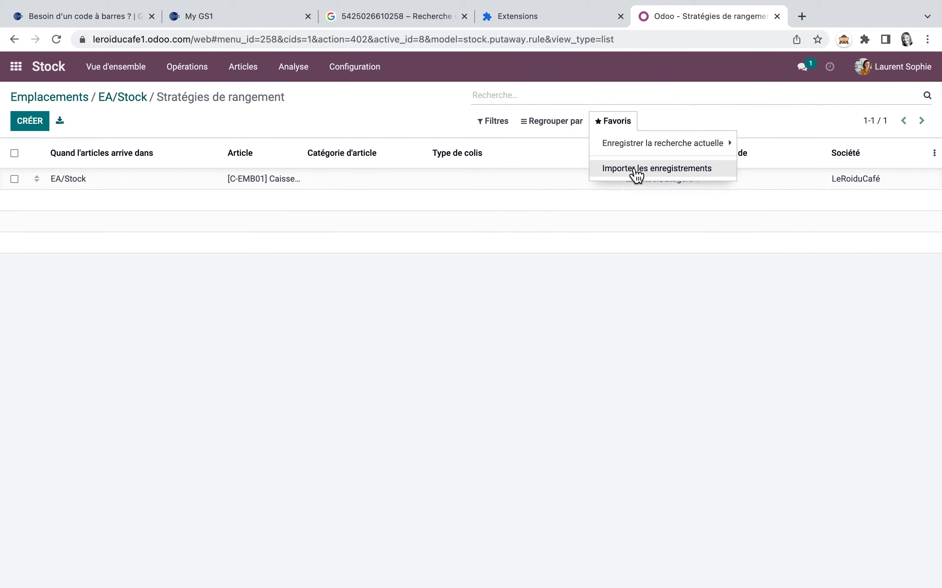
click(279, 317)
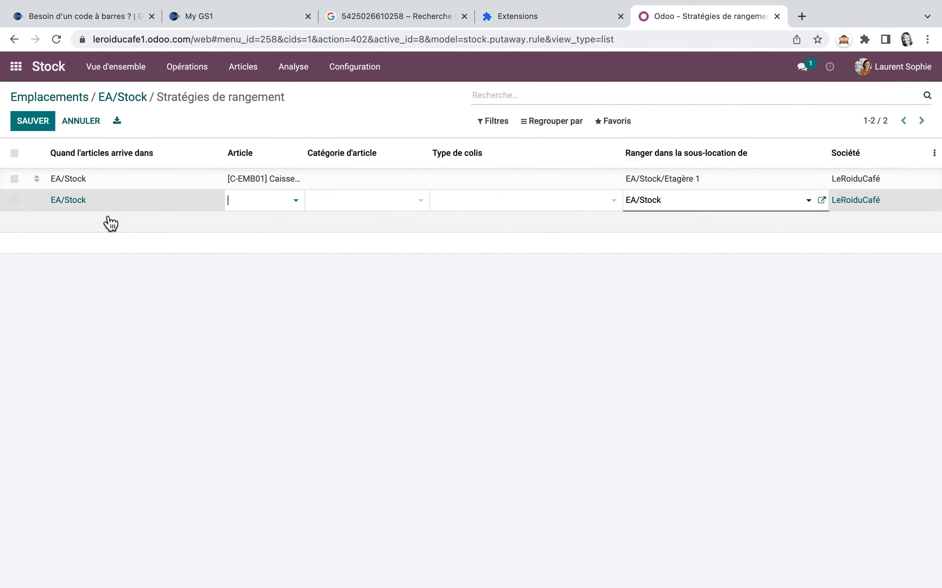
click(297, 202)
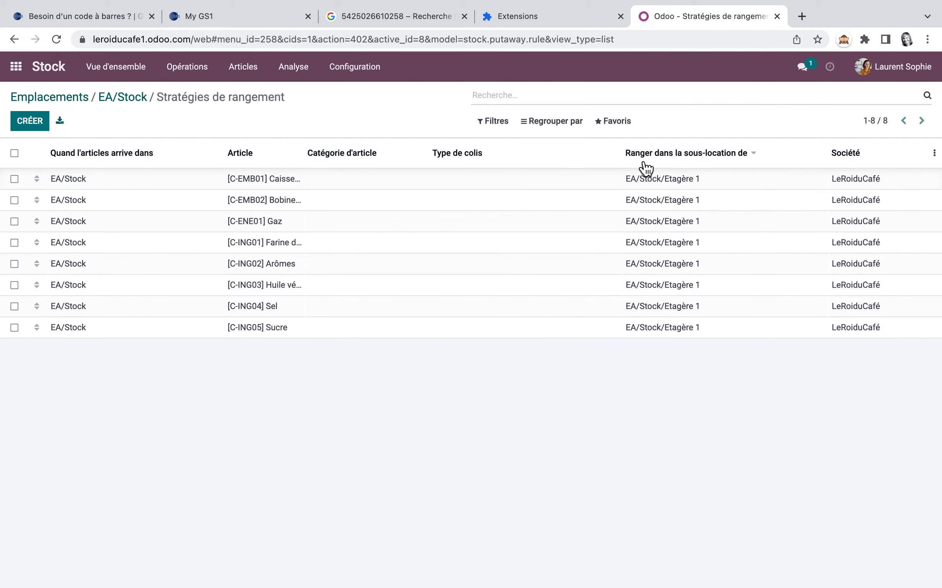
Check the storage rules listed for EA/Stock and for EA/Stock/Etagère 1
click(65, 102)
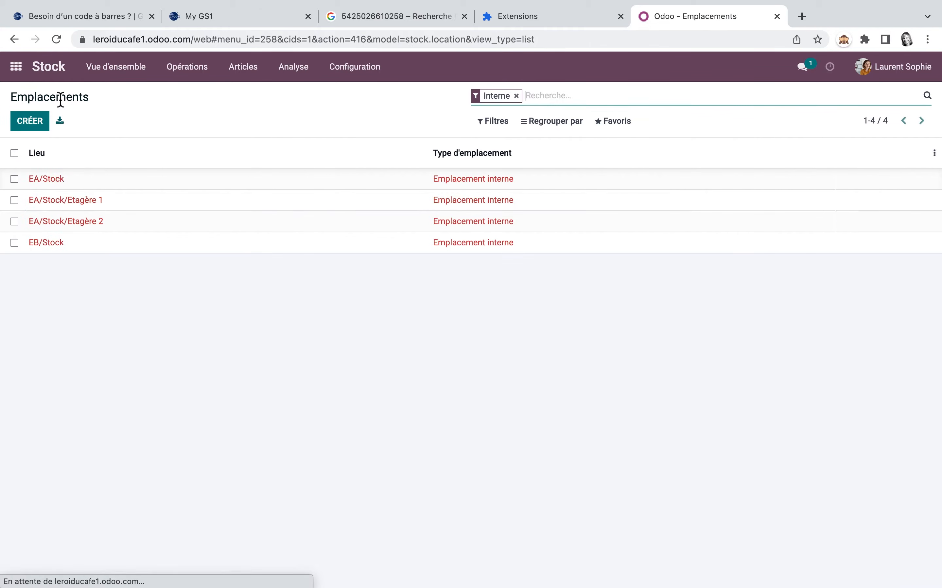
click(55, 182)
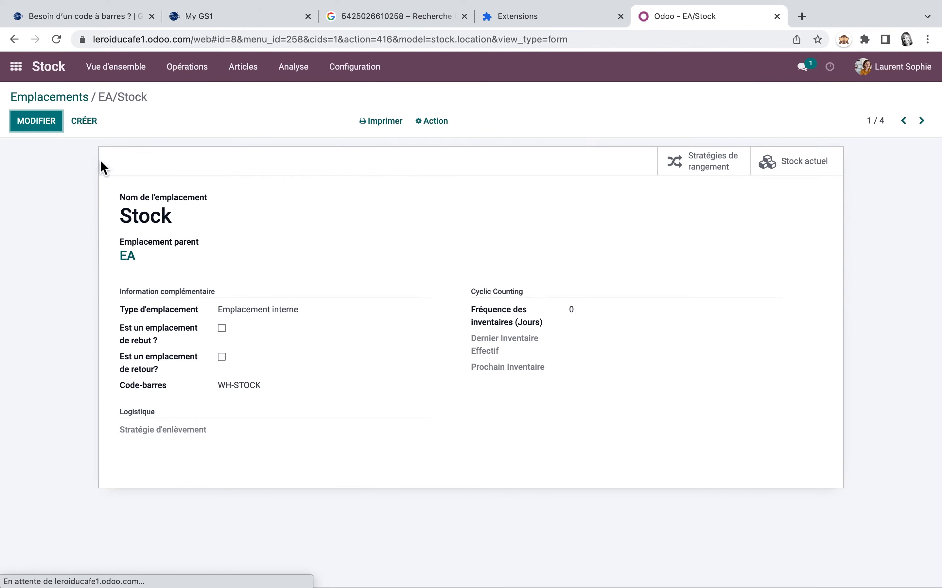
click(718, 168)
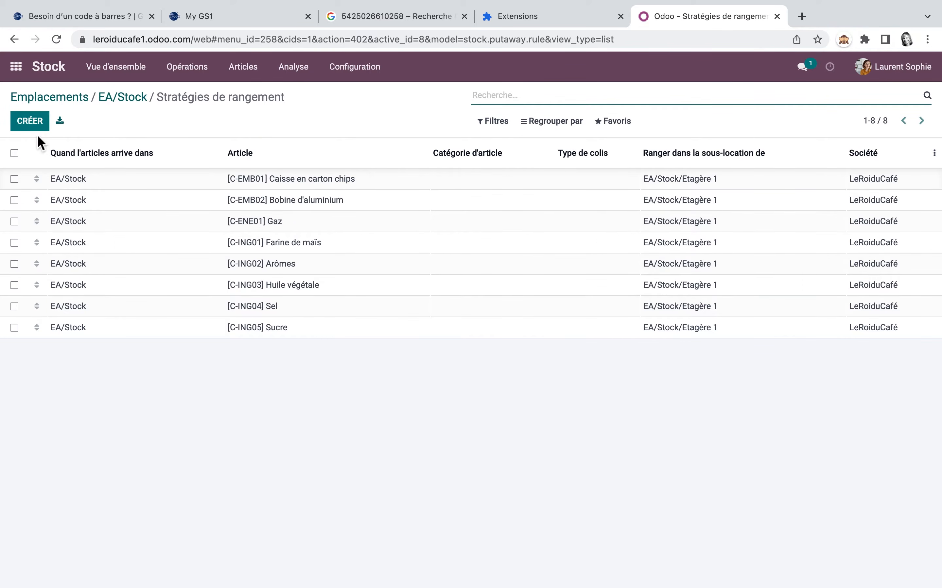
click(68, 99)
click(90, 201)
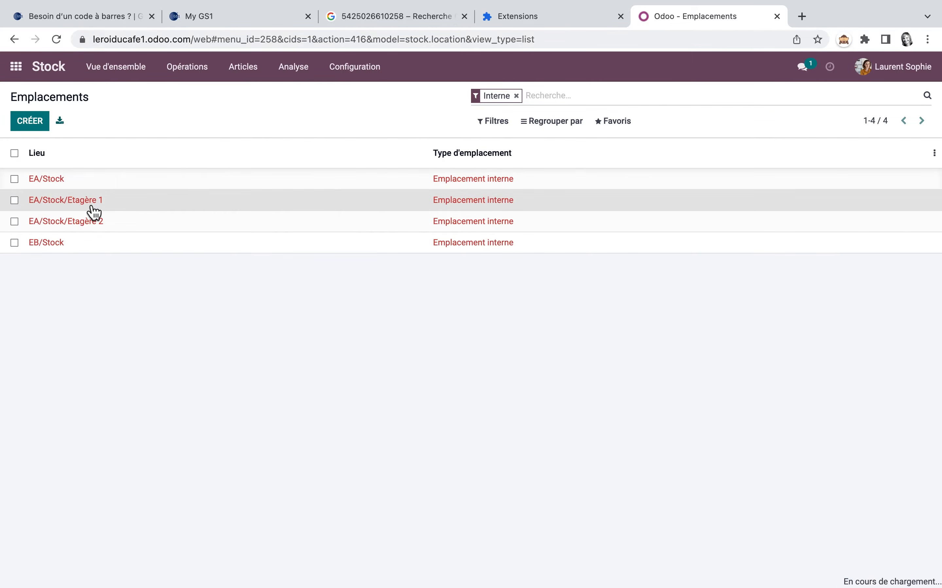
click(715, 168)
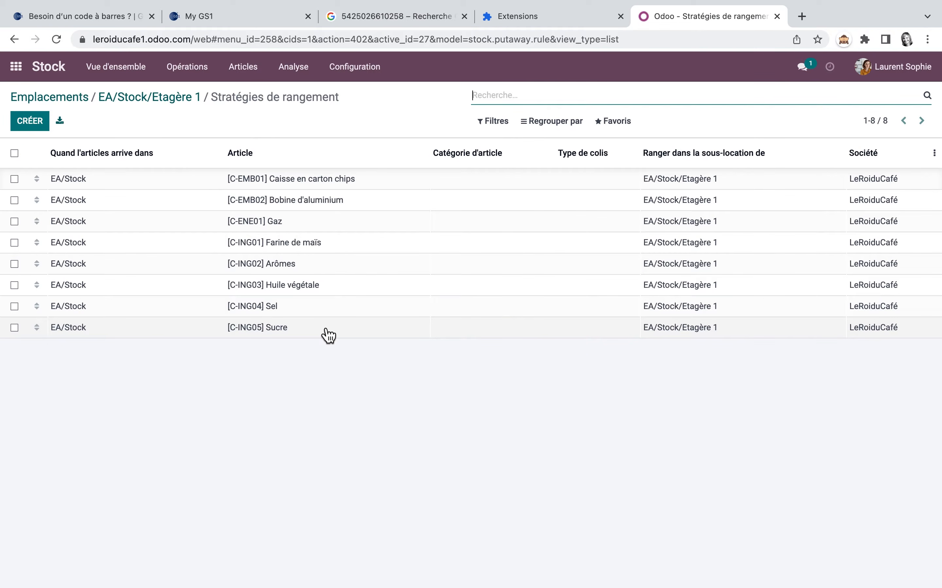
Switch to Achats and start a new price request with Fournisseurs chips as the supplier
click(16, 67)
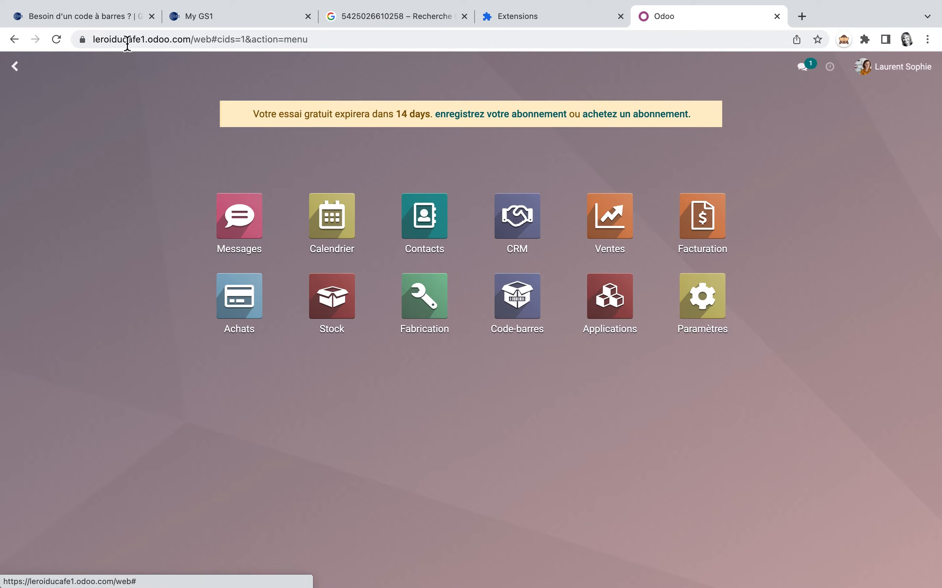
click(239, 303)
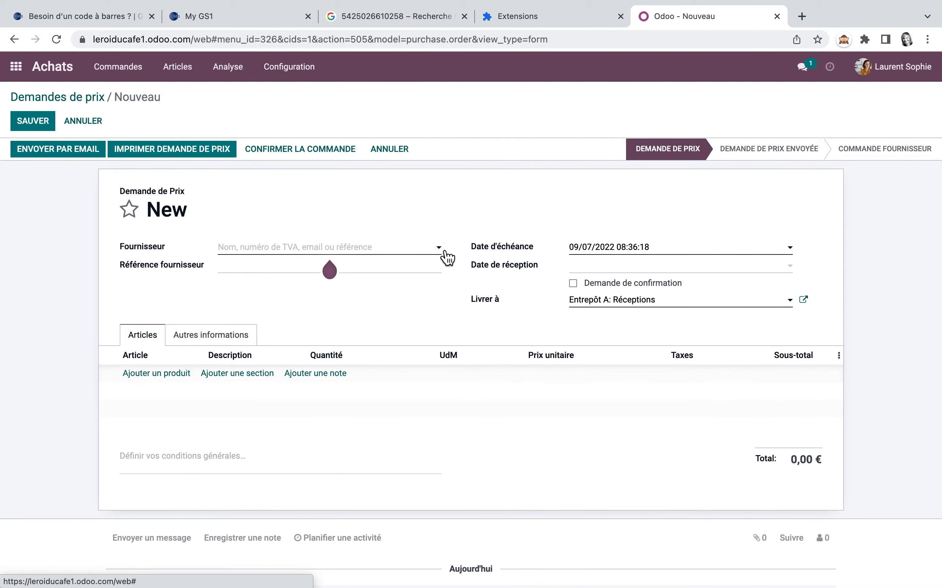
click(444, 251)
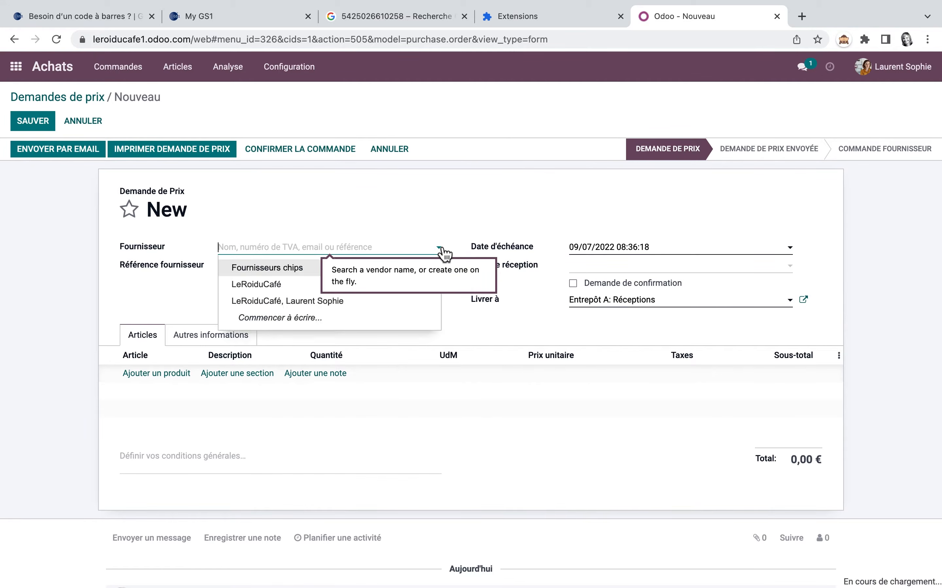
click(273, 272)
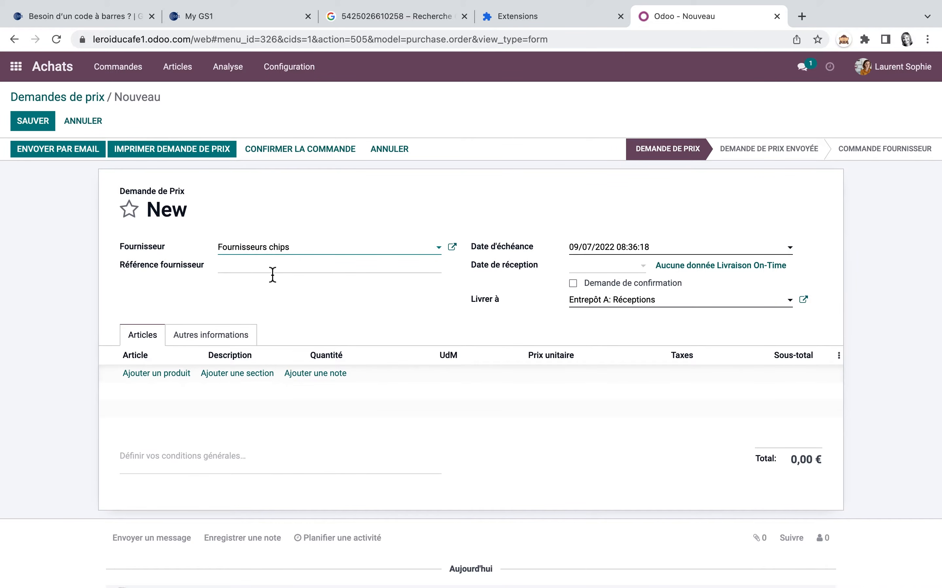
Add order lines for 10 each of Sel, Sucre, Arômes, Huile végétale, Gaz, Farine de maïs, Caisse en carton chips and Bobine d'aluminium
click(180, 374)
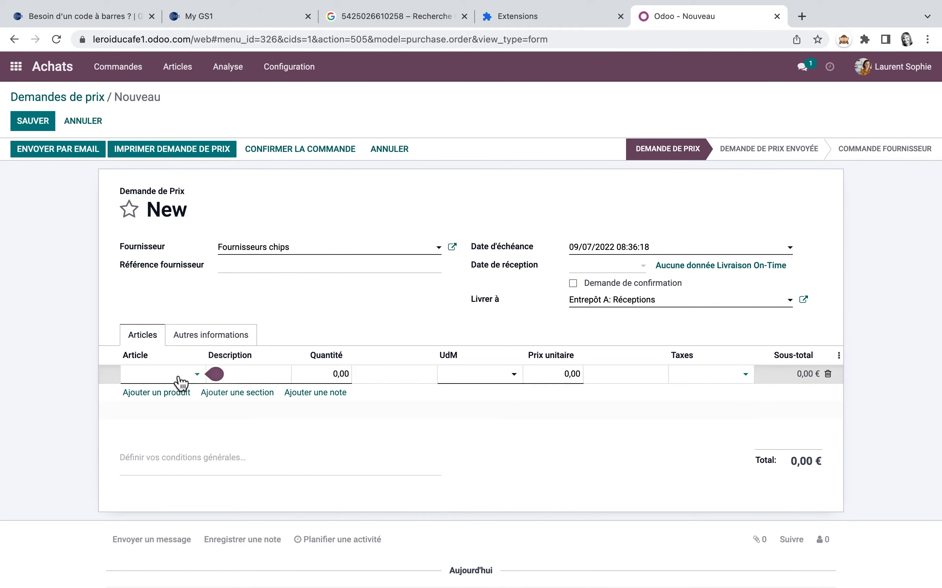
text(sel)
click(178, 392)
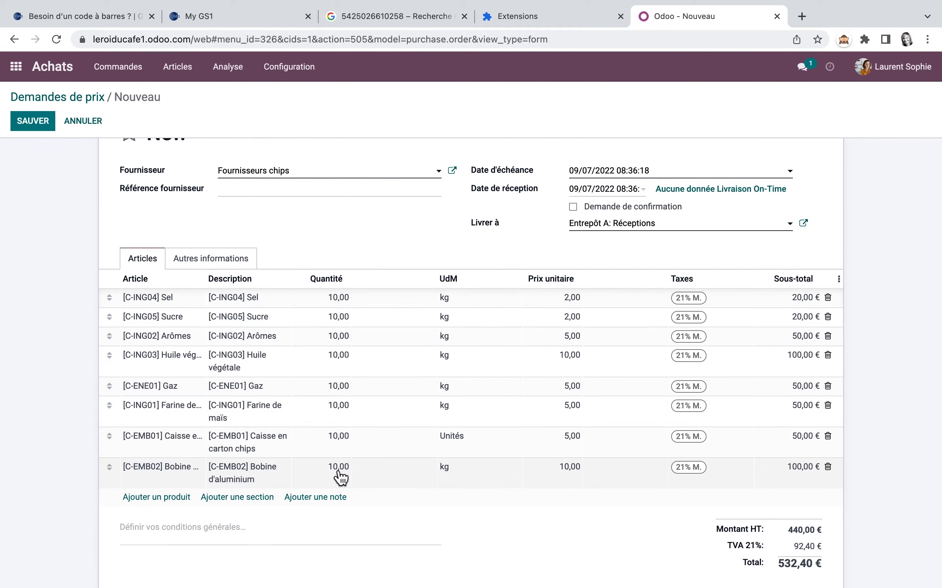
Set the delivery to Entrepôt A: Réceptions, review the other information and article lines, and confirm the purchase order
scroll(340, 478, up, 3)
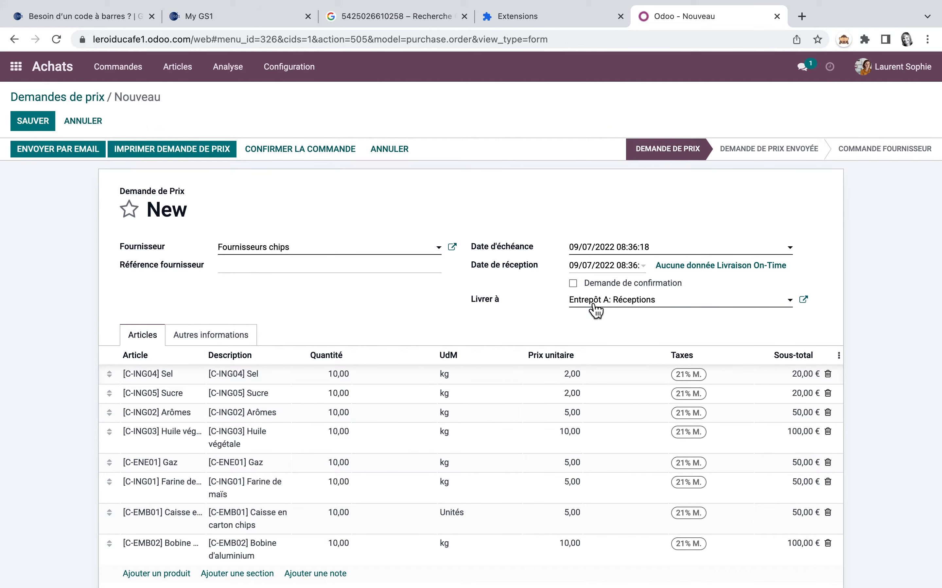
click(792, 303)
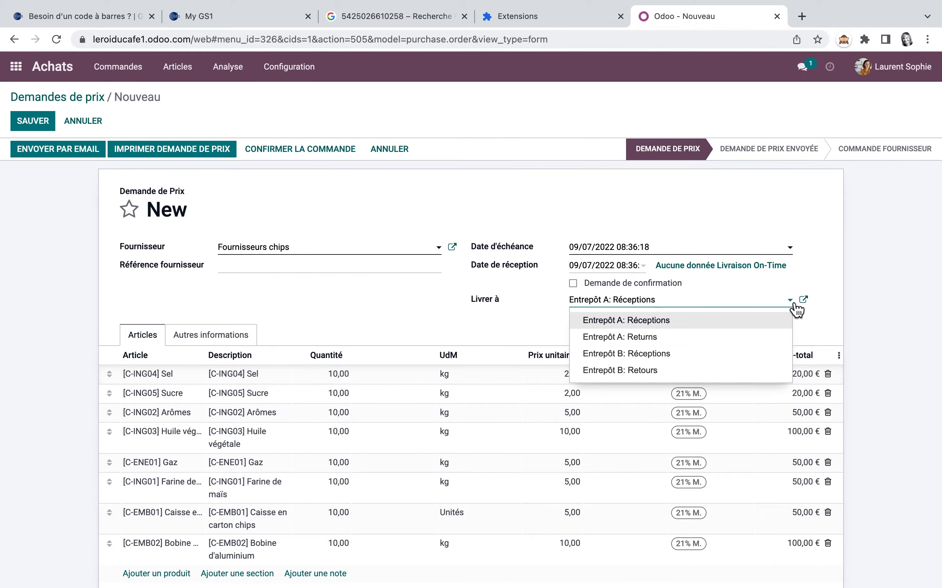
click(738, 318)
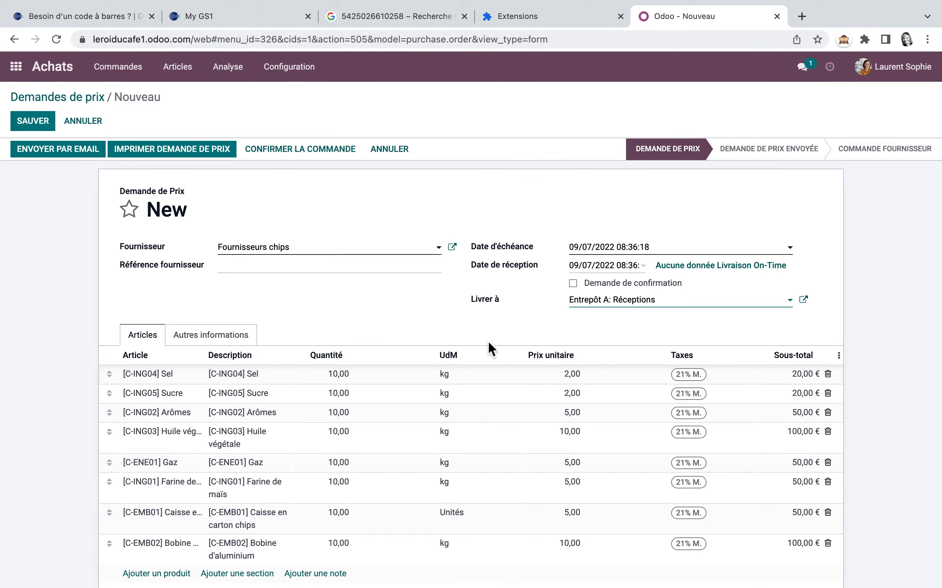
click(231, 342)
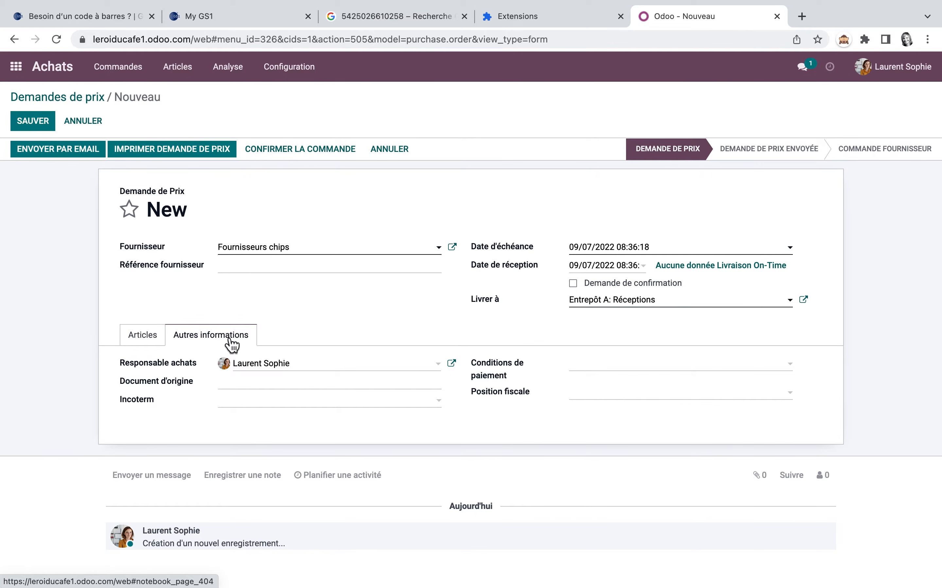
click(152, 341)
scroll(154, 335, down, 5)
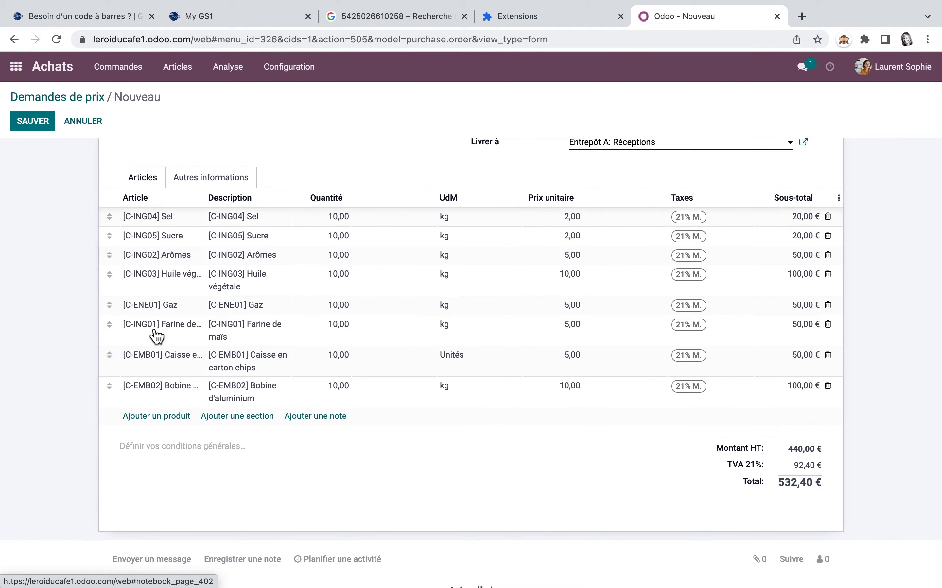
scroll(155, 333, up, 5)
click(330, 149)
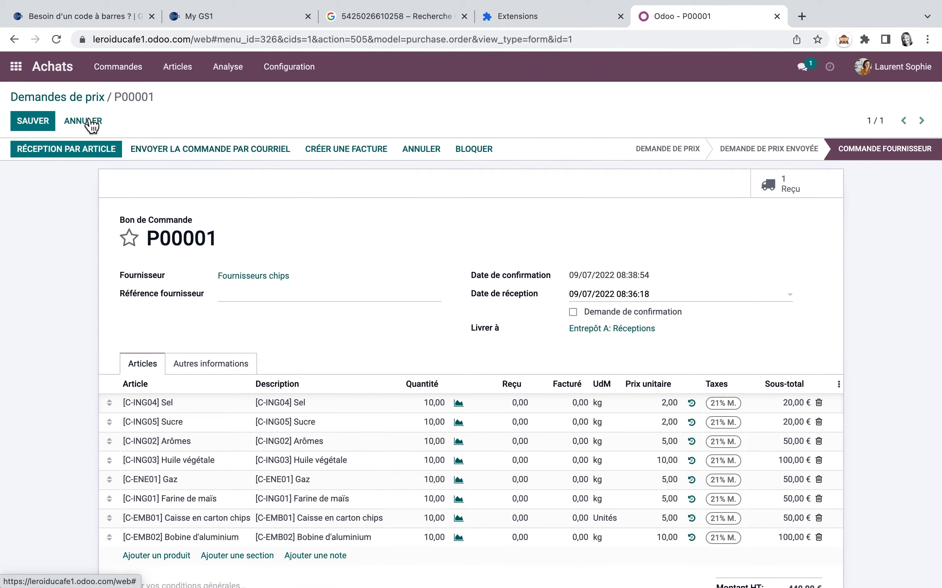
Switch to Stock and open the pending receipt from Fournisseurs chips in Entrepôt A: Réceptions
click(16, 68)
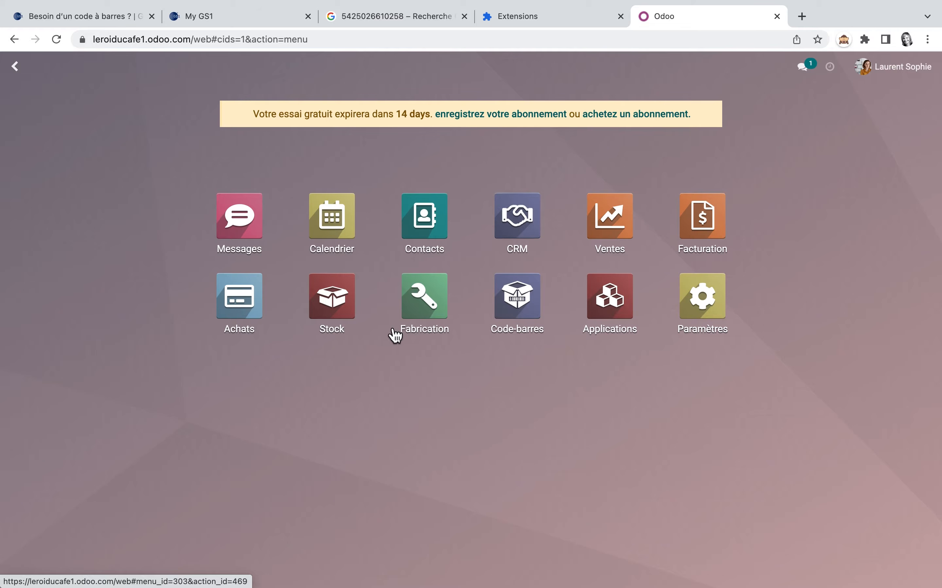
click(348, 306)
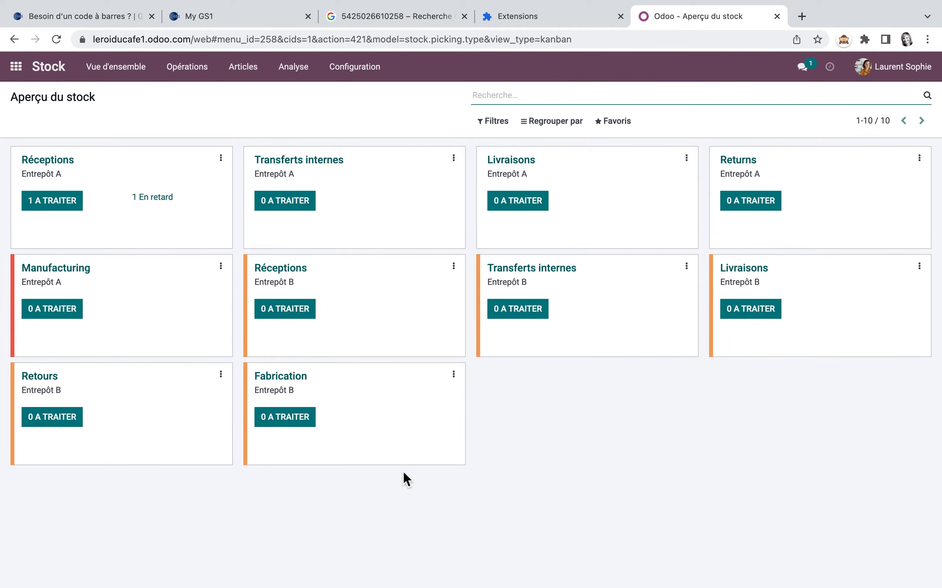
click(66, 207)
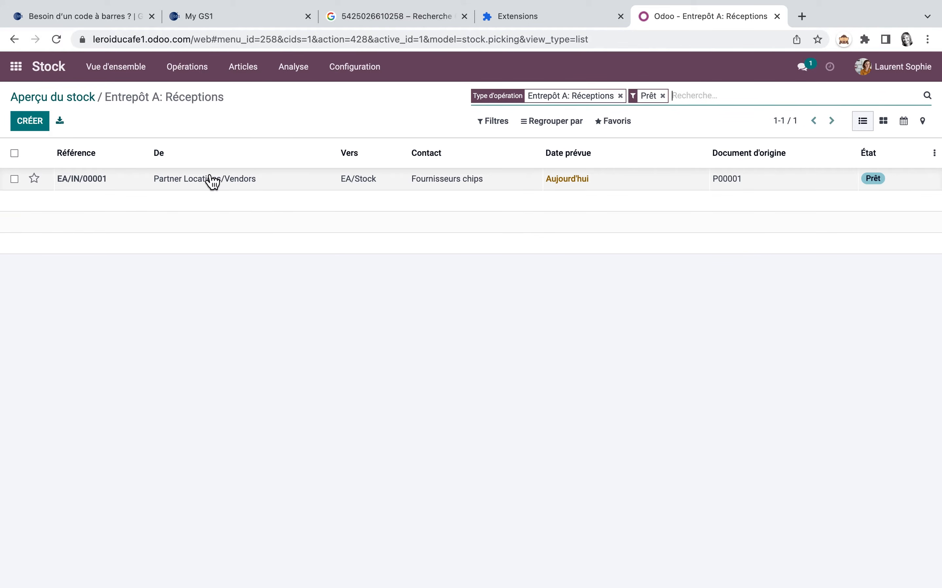
click(361, 186)
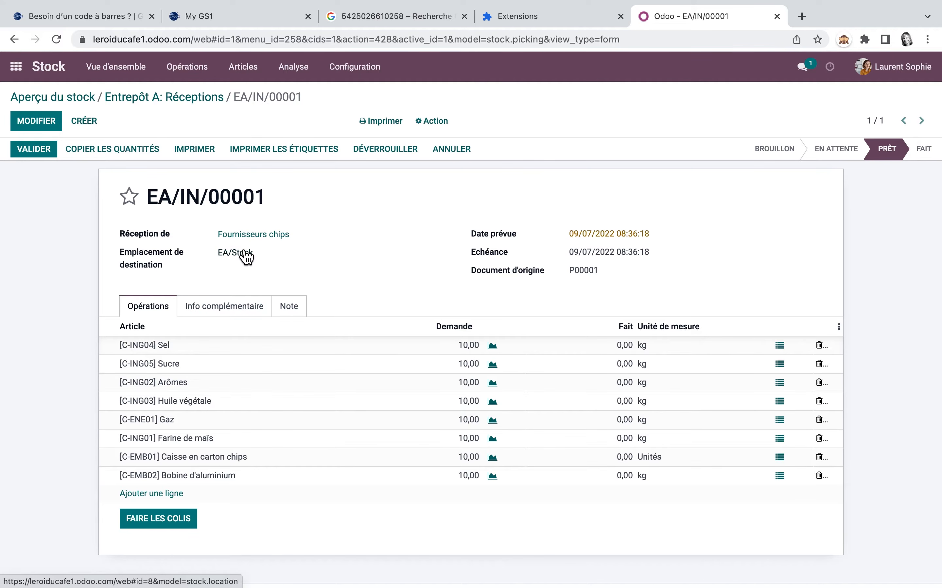
Add a detailed operation line for Sel with EA/Stock/Etagère 1 as its destination and confirm it
click(786, 353)
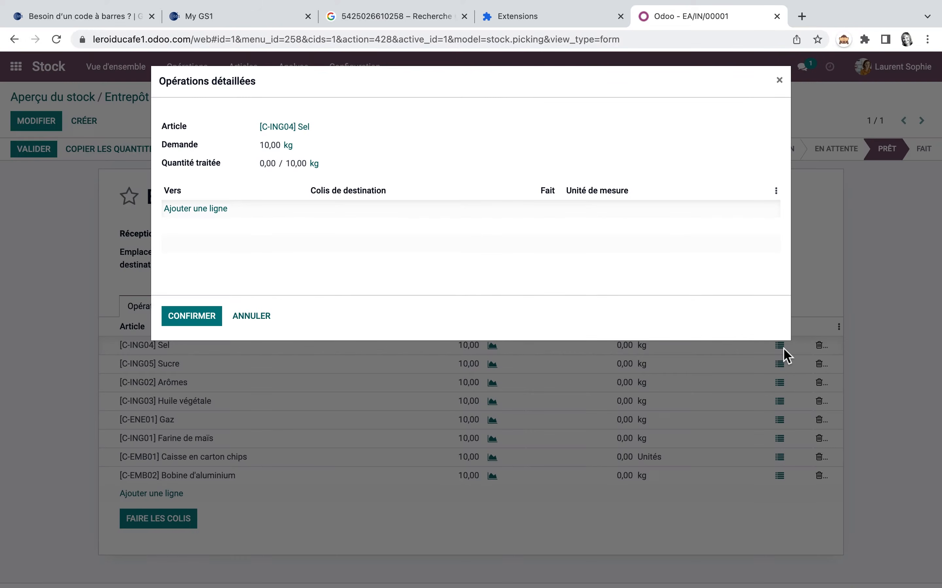
click(212, 210)
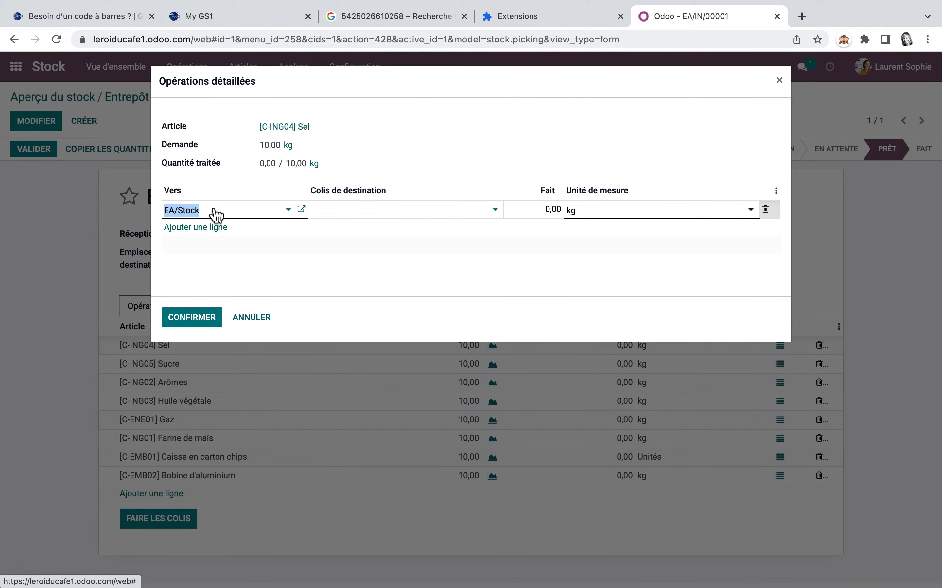
click(289, 212)
click(265, 247)
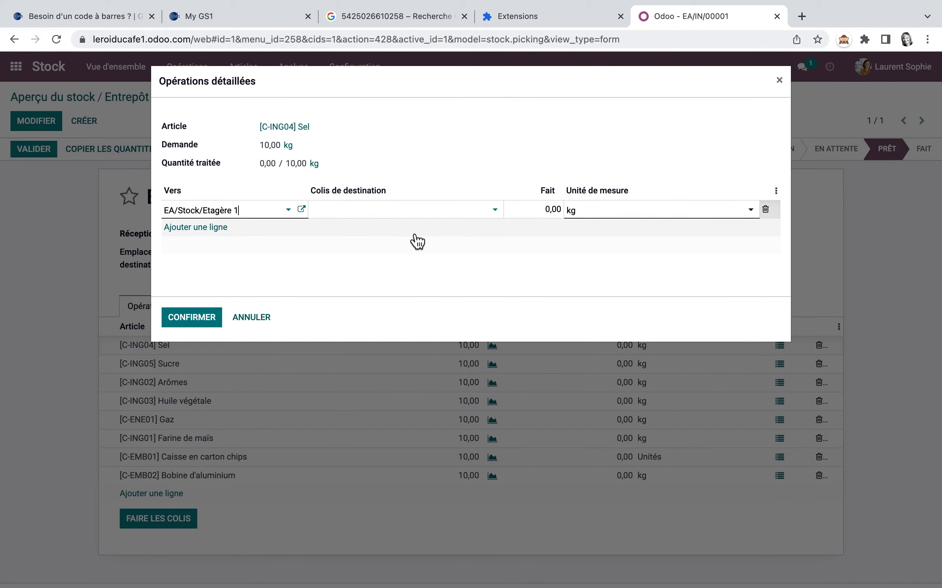
click(210, 329)
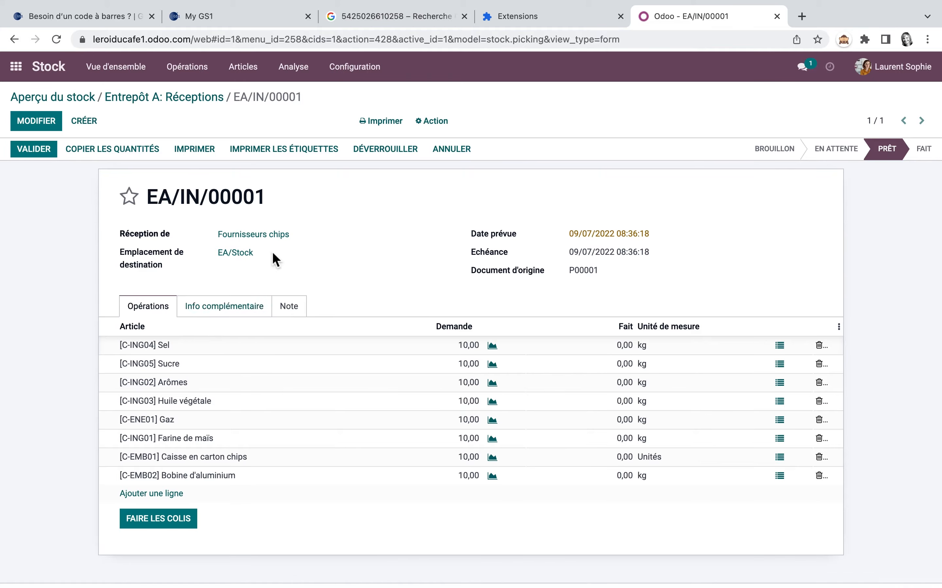
Add a detailed operation line for Sucre with EA/Stock/Etagère 1 as its destination and confirm it
click(784, 367)
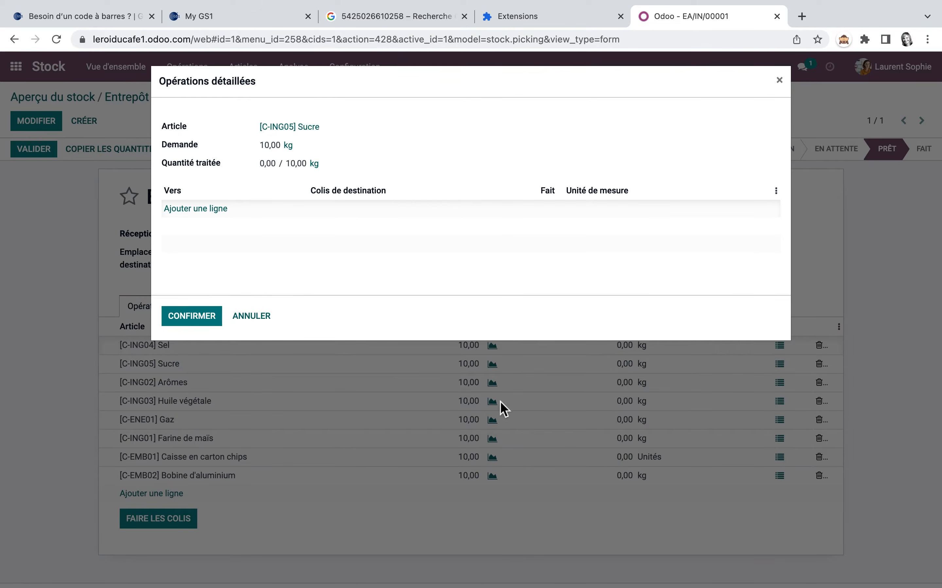
click(225, 213)
click(288, 210)
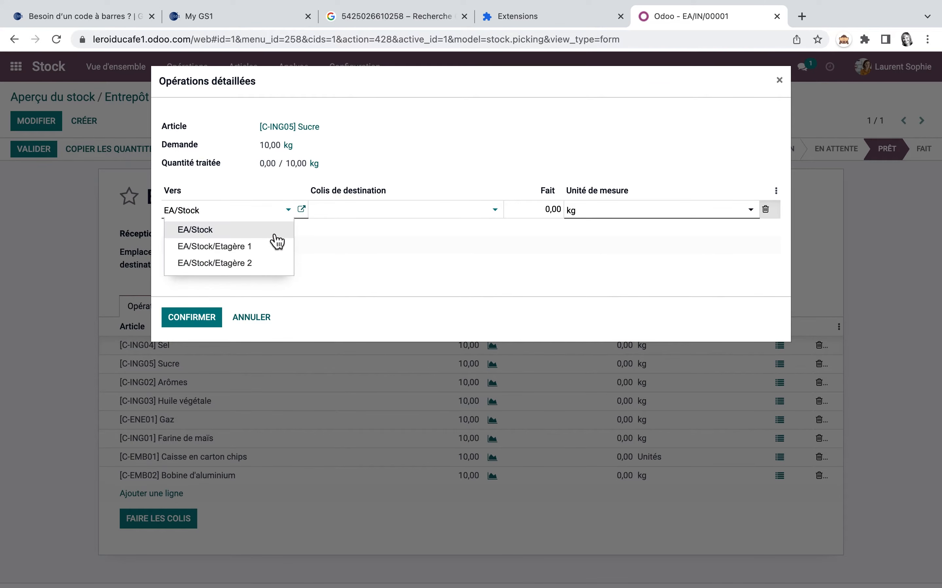
click(257, 253)
click(200, 317)
Add a detailed operation line sending Bobine d'aluminium to EA/Stock/Etagère 1, and validate the receipt as an immediate transfer of all quantities
click(782, 480)
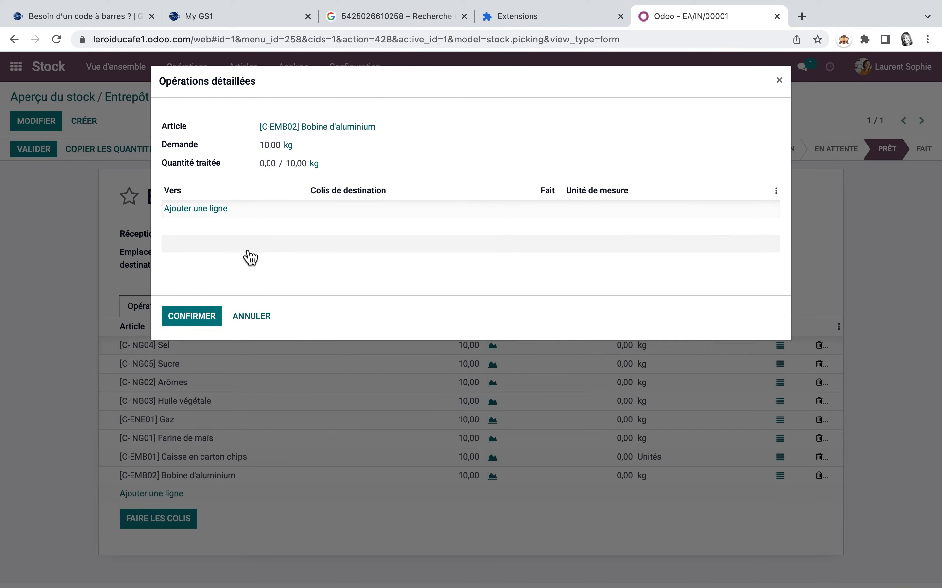
click(208, 212)
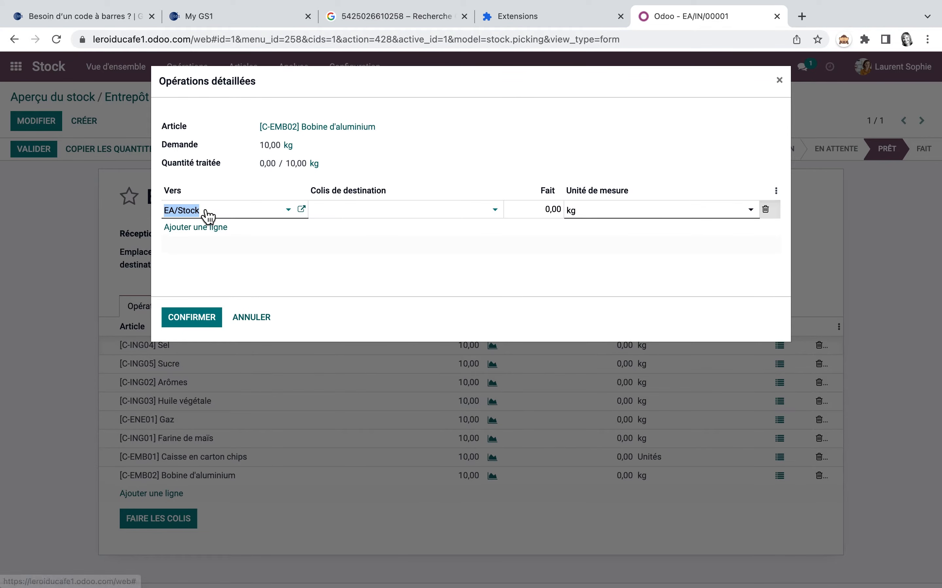
click(296, 210)
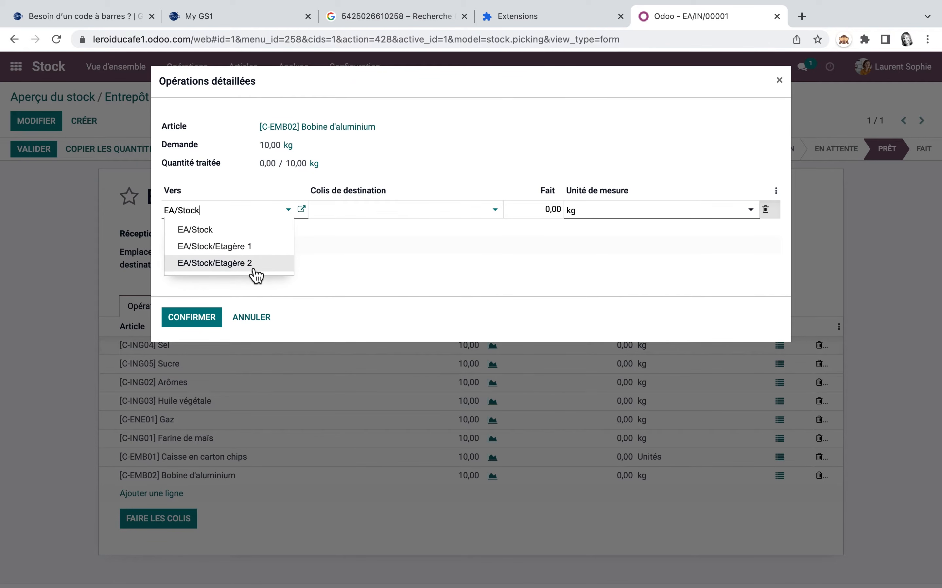
click(230, 249)
click(198, 319)
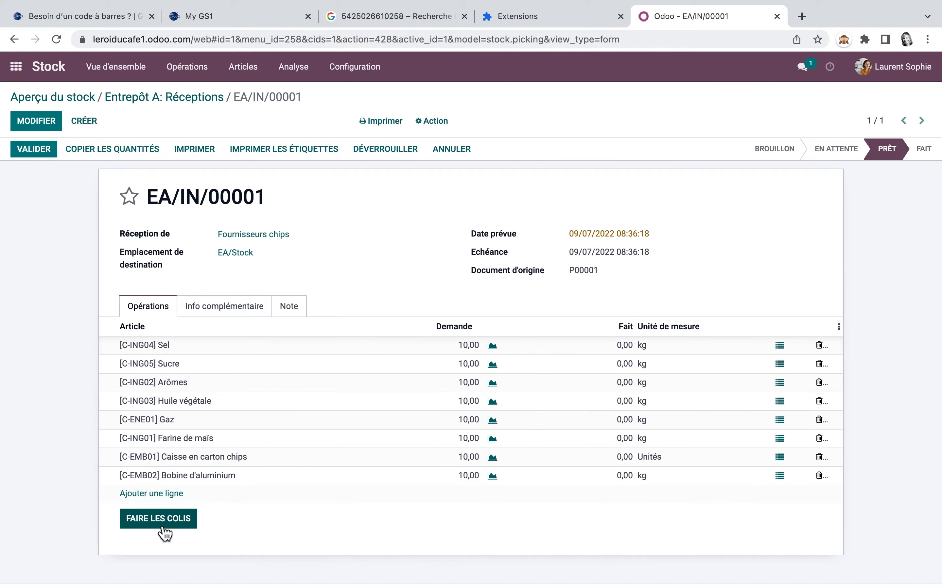
click(39, 153)
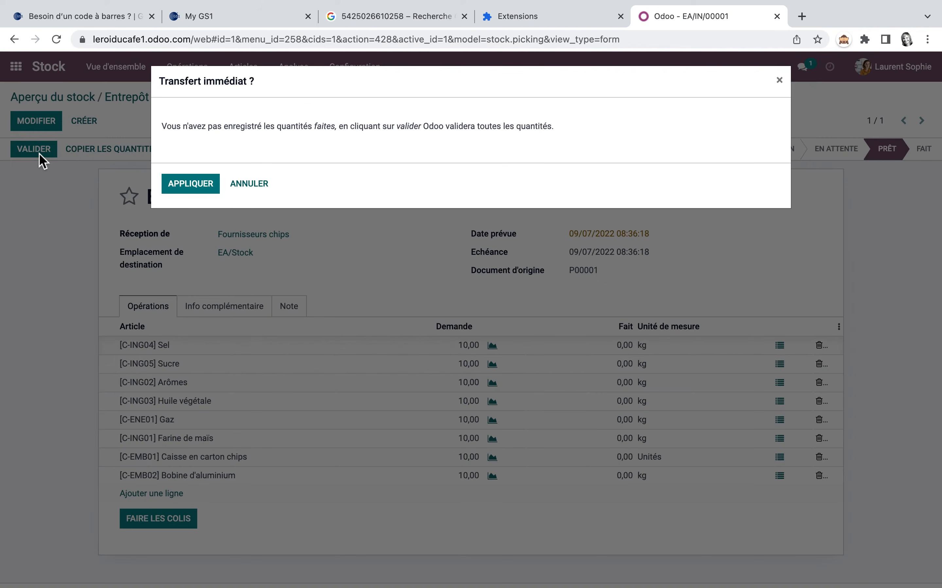
click(200, 185)
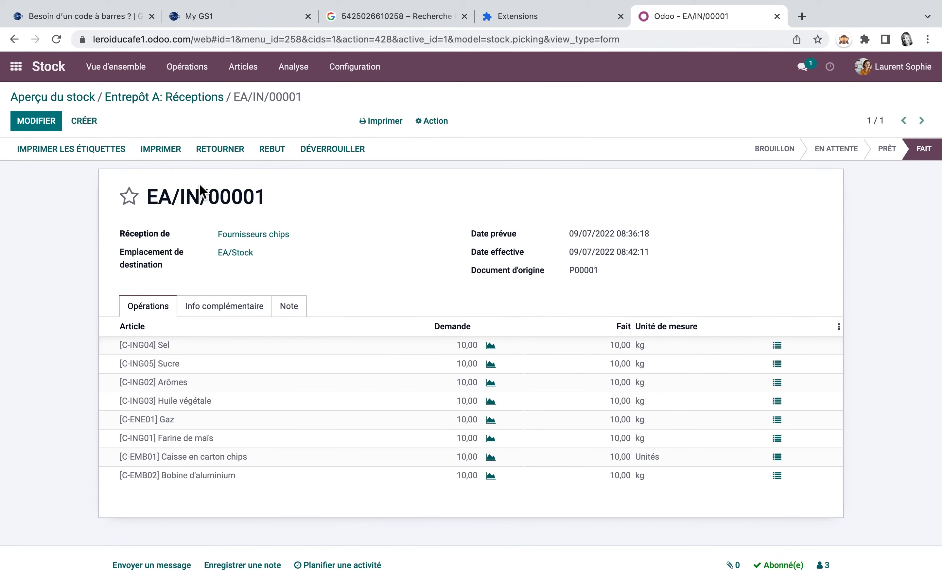
Check the current stock of location EA/Stock/Etagère 1, expanding the Caisse en carton chips entry
click(356, 67)
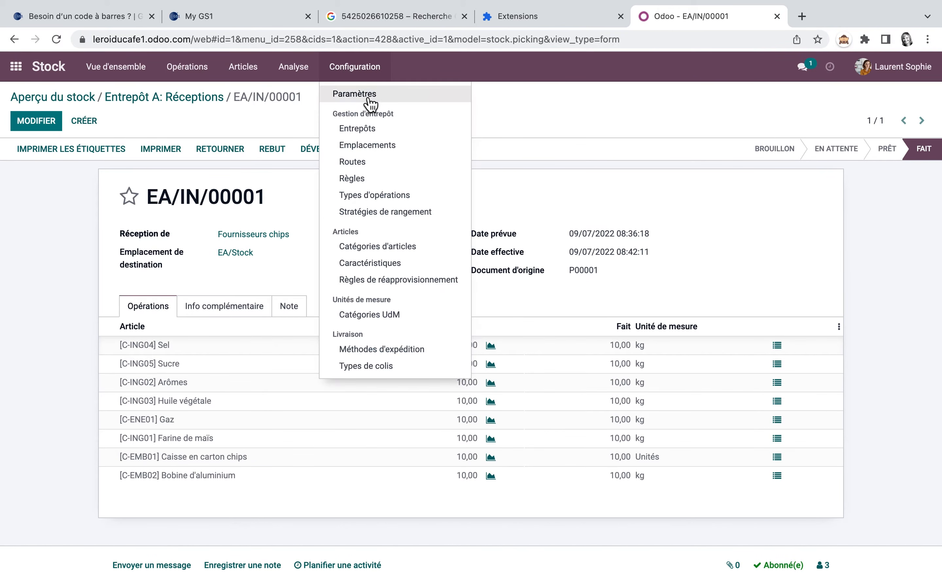
click(366, 145)
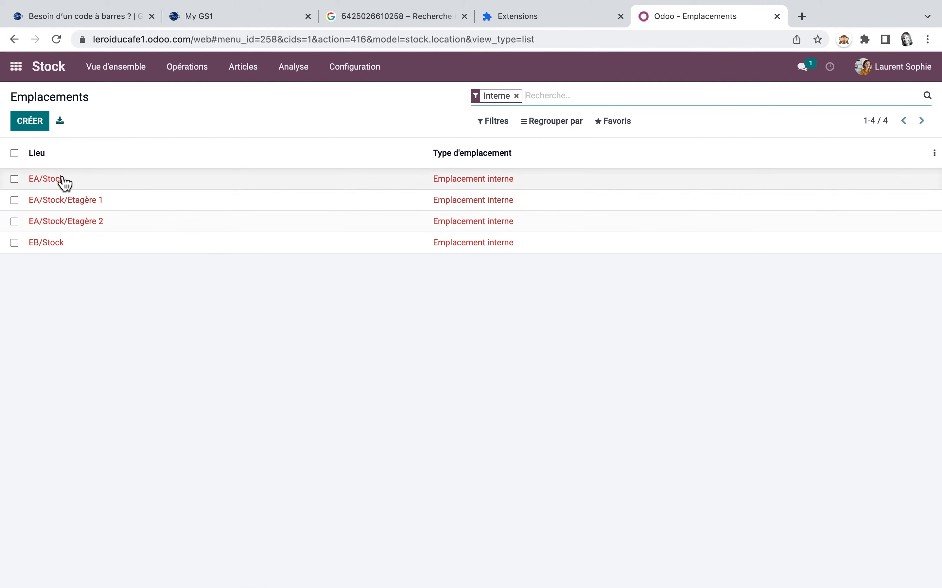
click(92, 207)
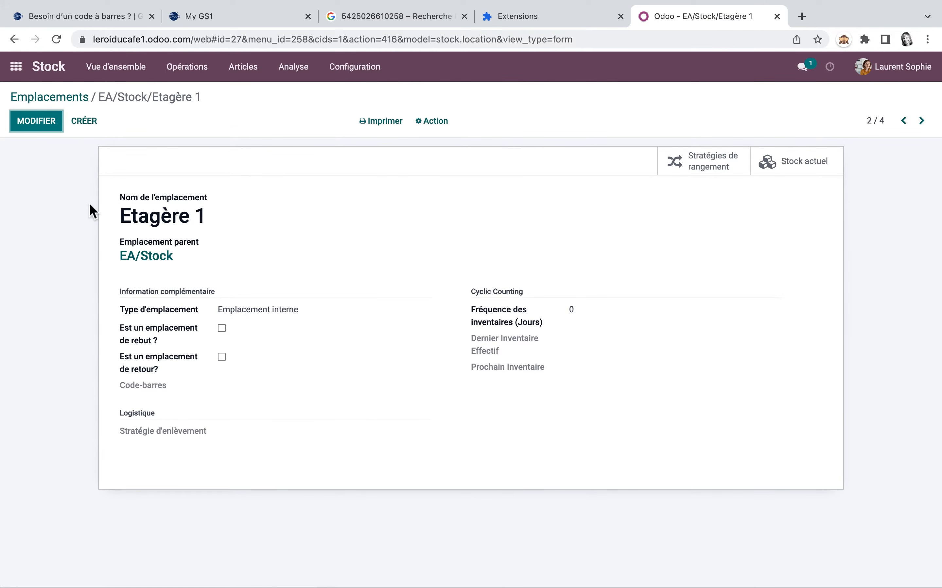
click(809, 170)
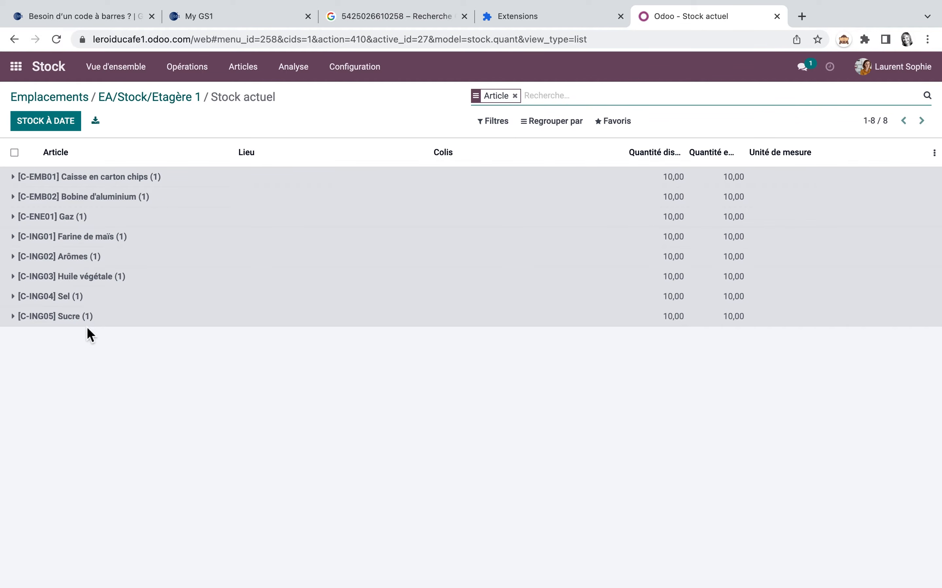
click(117, 179)
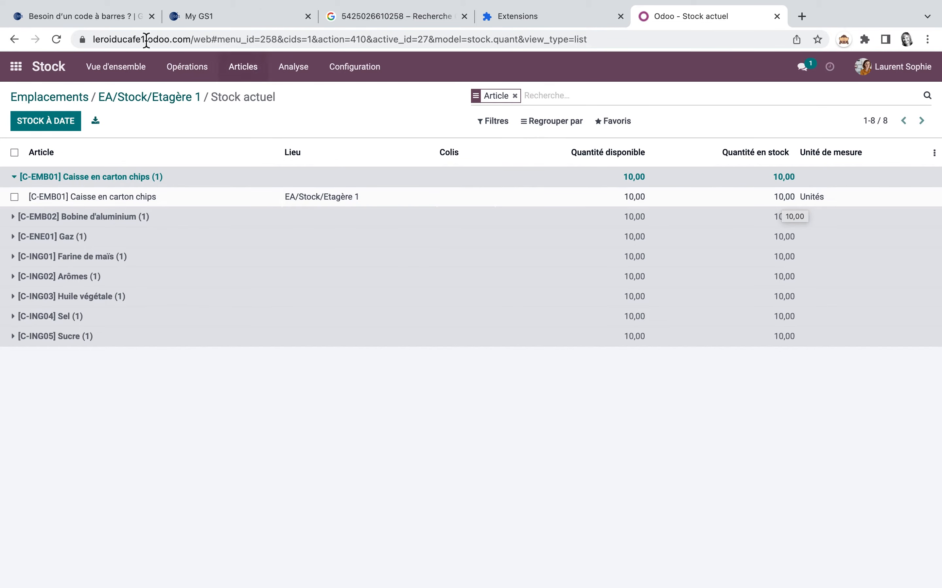
Switch to Fabrication and check the configured manufacturing operations
click(16, 66)
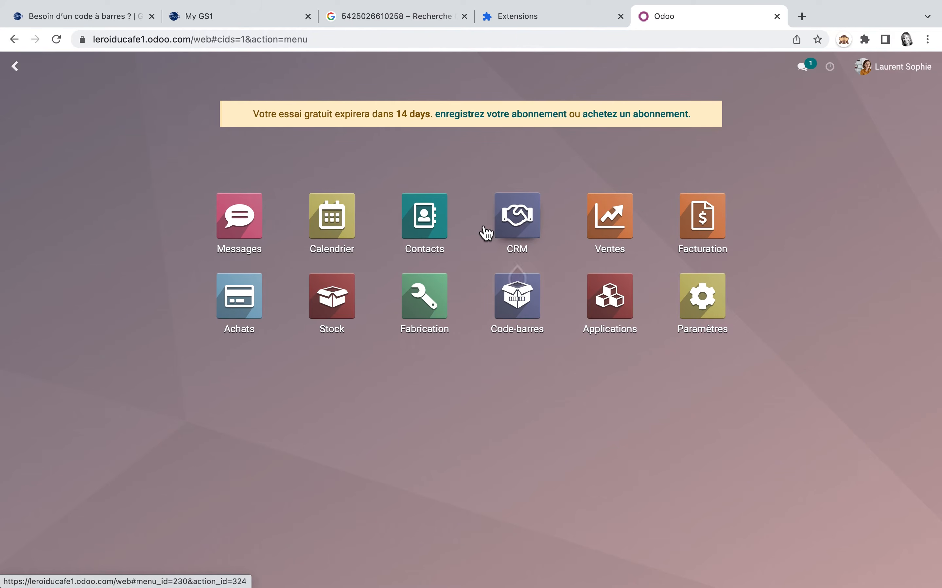
click(430, 315)
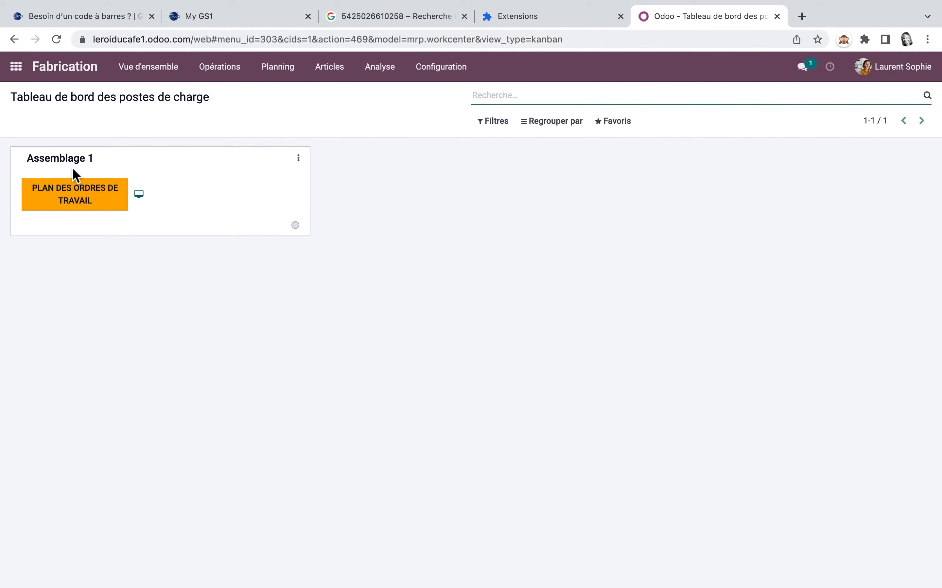
click(443, 74)
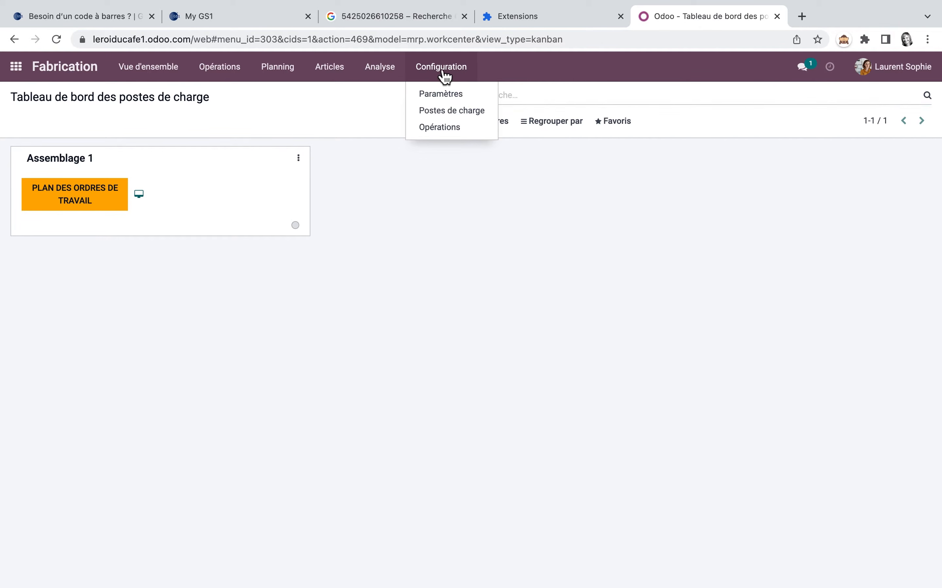
click(452, 128)
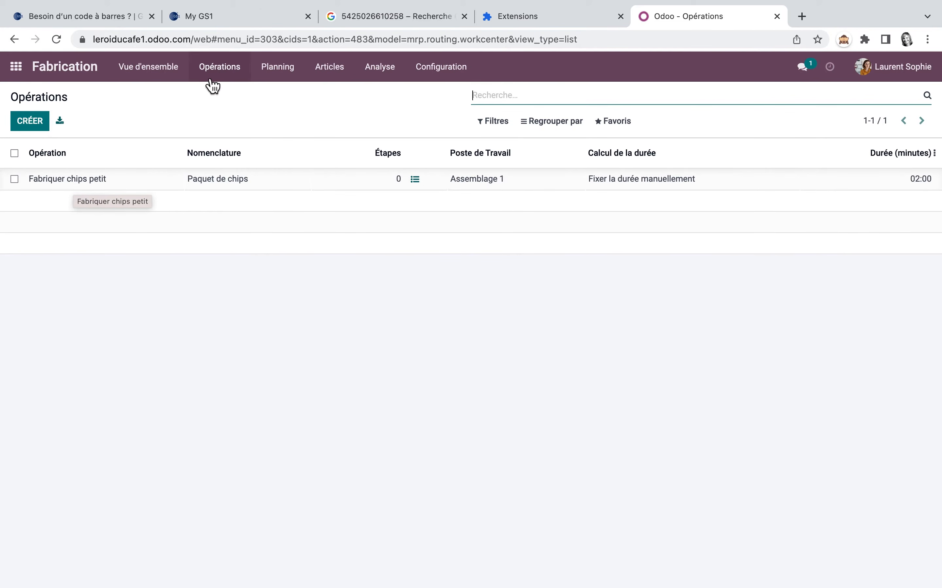
Create a new manufacturing order for the article Paquet de chips (petit)
click(220, 75)
click(230, 94)
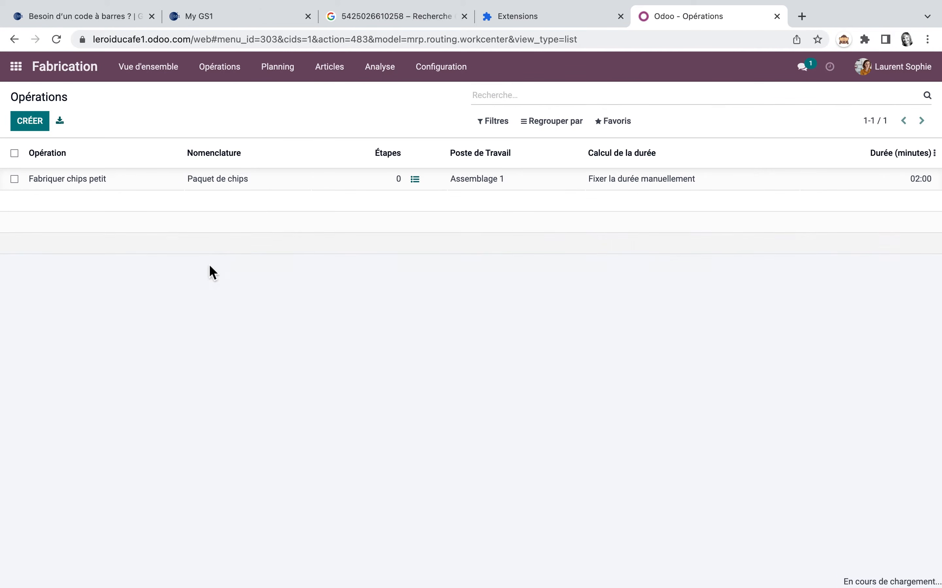
click(39, 123)
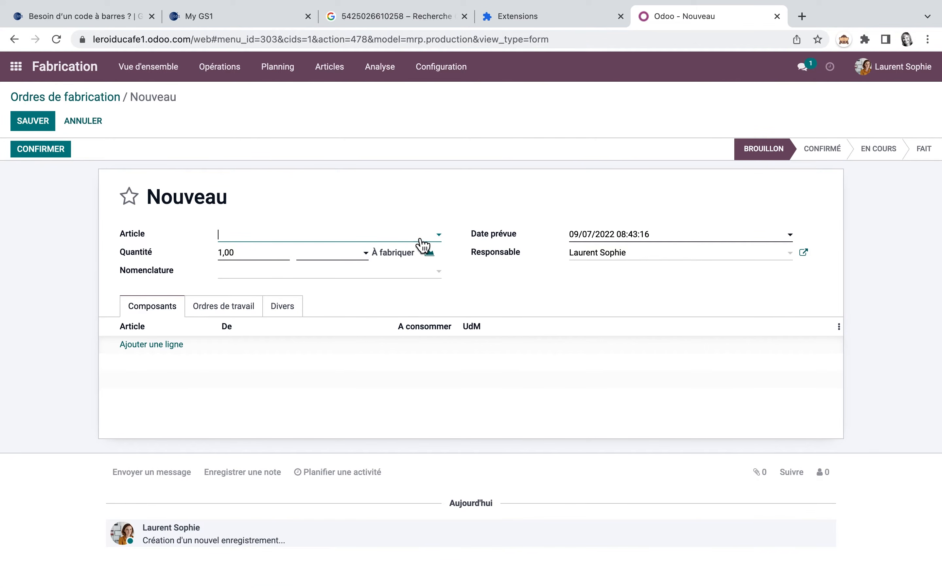
click(437, 239)
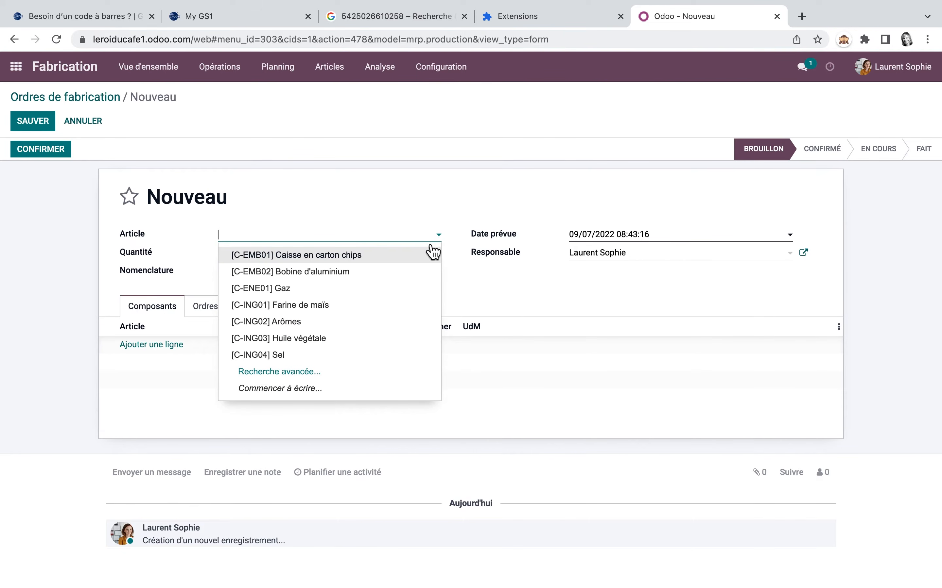
text(pa)
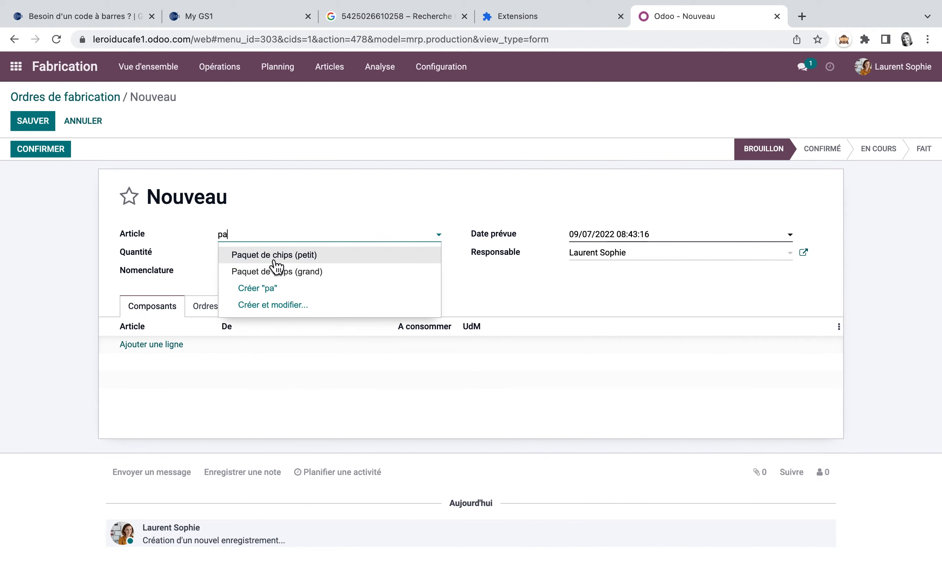
click(271, 260)
Set the order quantity to 5 units, review its work orders, and confirm the manufacturing order
click(253, 258)
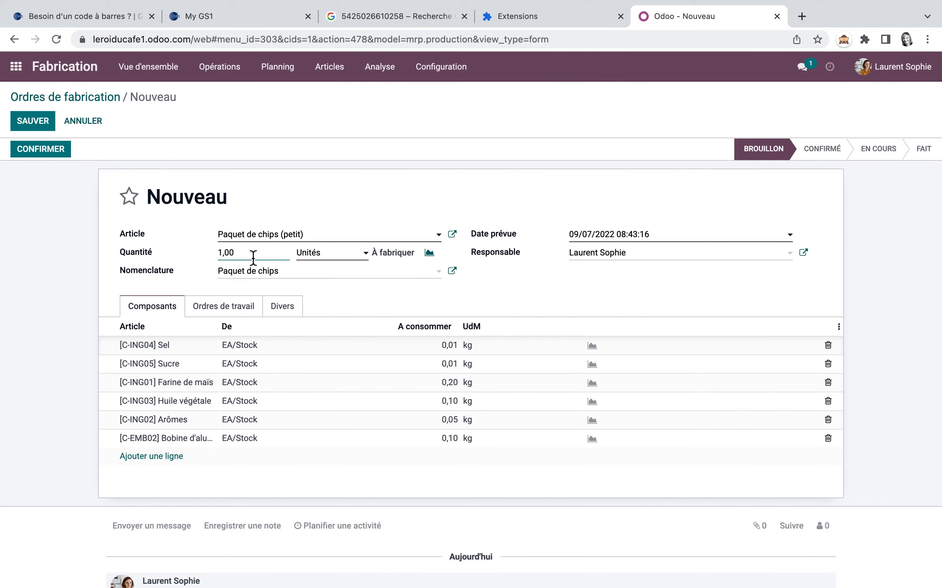
key(BackSpace)
click(460, 314)
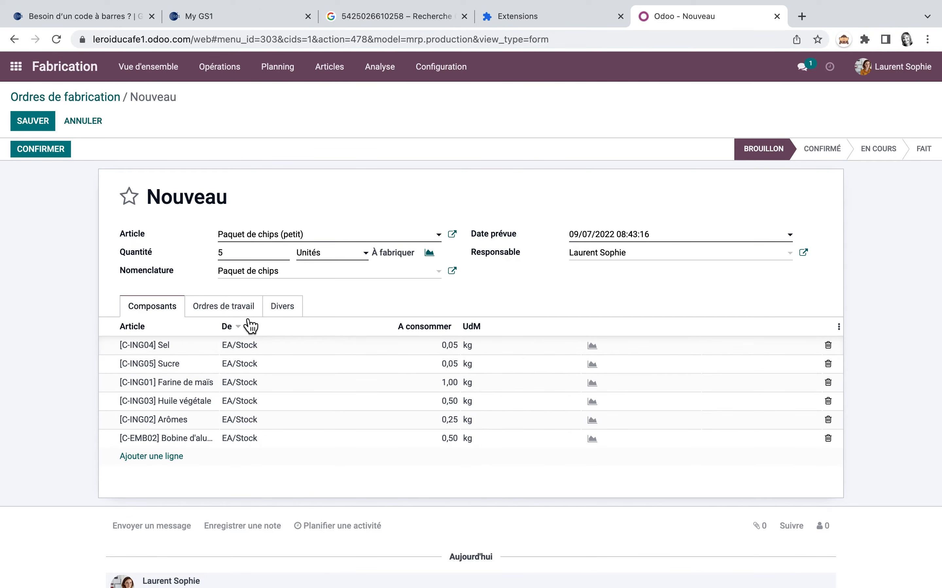
click(242, 311)
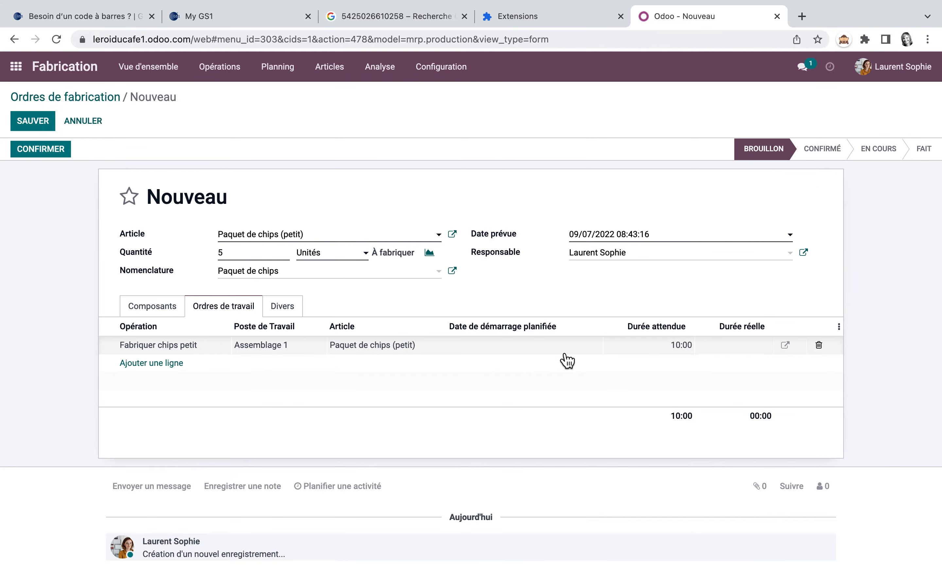
click(51, 149)
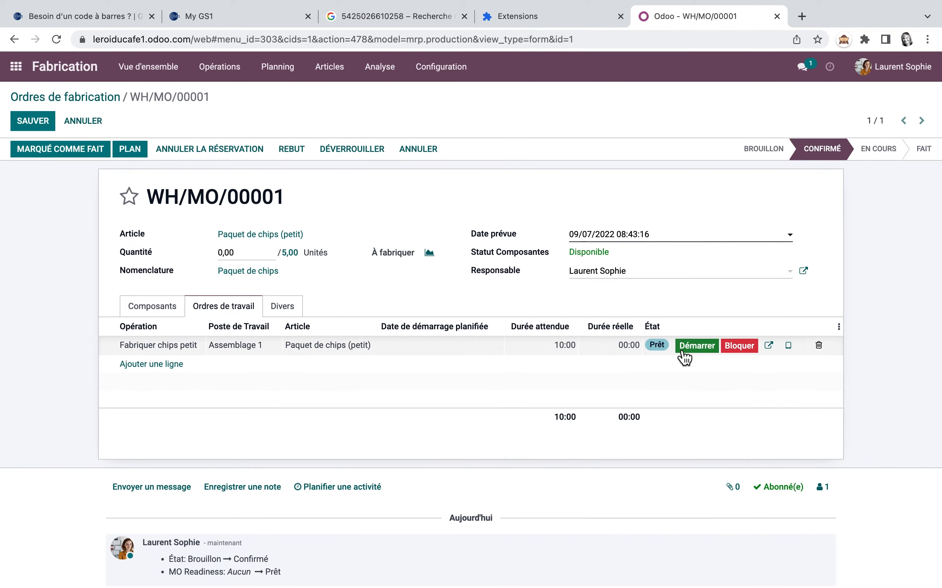
Open the Fabriquer chips petit work order of WH/MO/00001 that is ready at work centre Assemblage 1
click(168, 73)
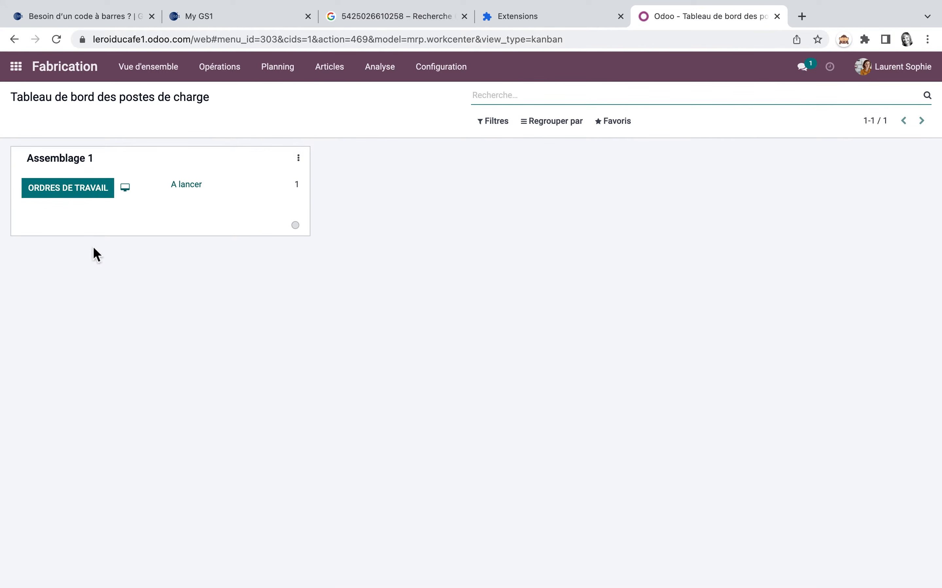
click(186, 185)
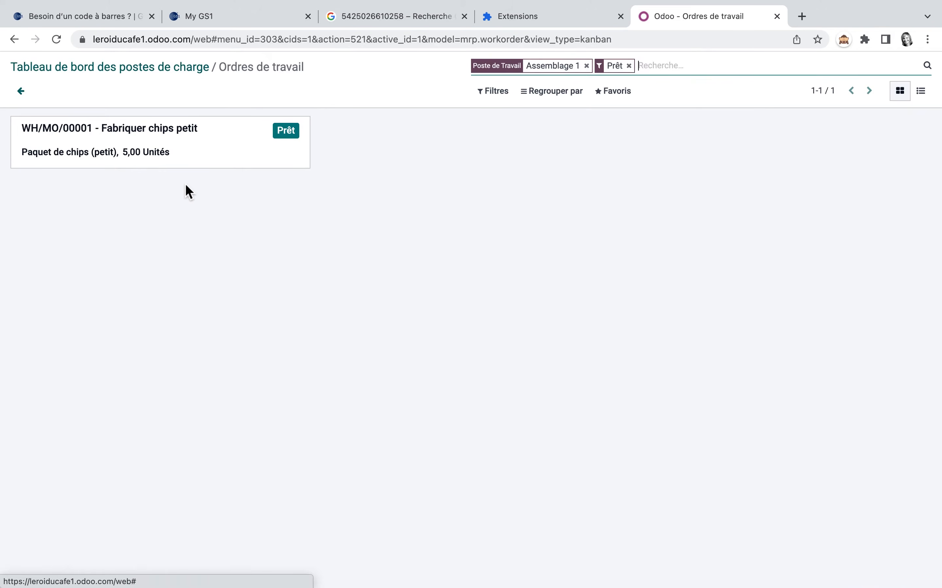
click(284, 129)
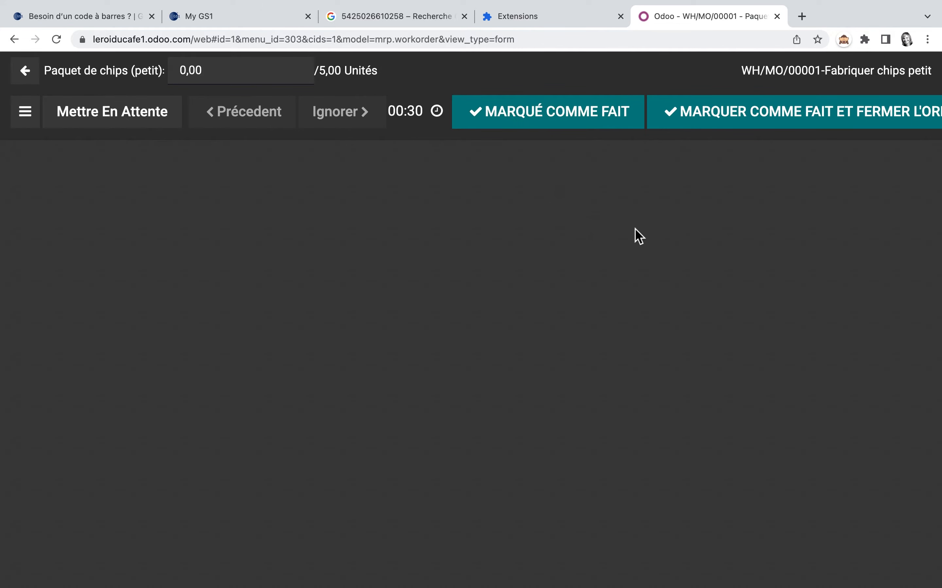
Record 5 units of Paquet de chips (petit) as produced, mark the work order as done and close the manufacturing order
click(823, 122)
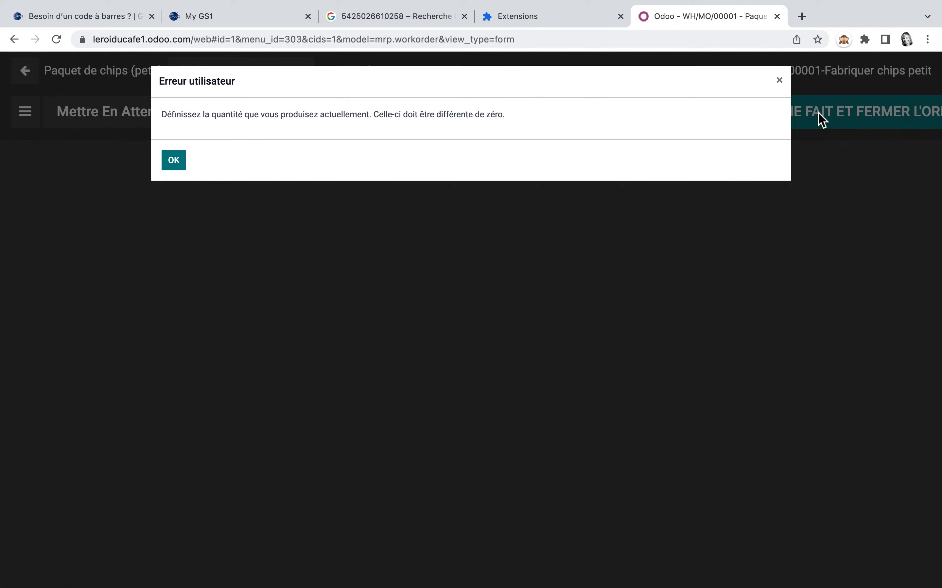
click(780, 80)
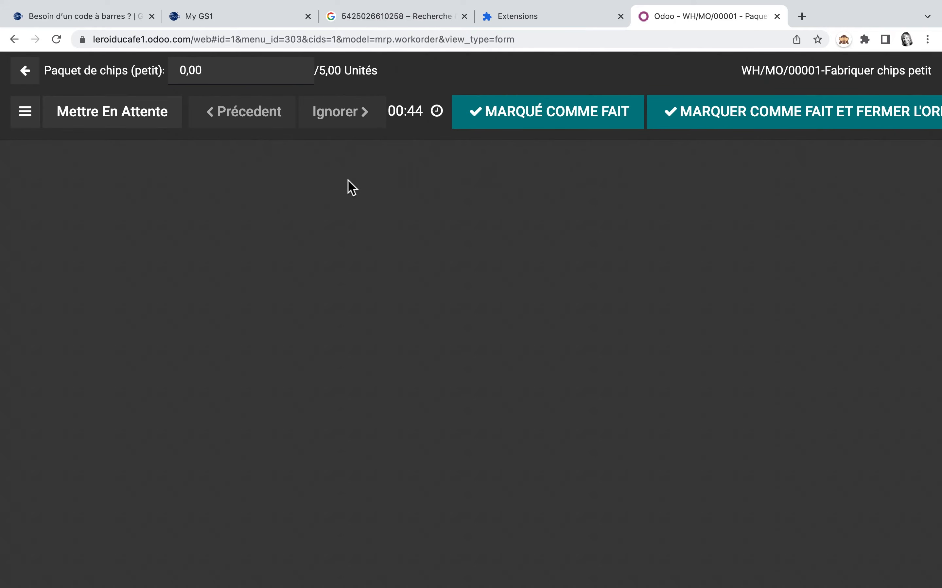
drag(225, 75, 151, 72)
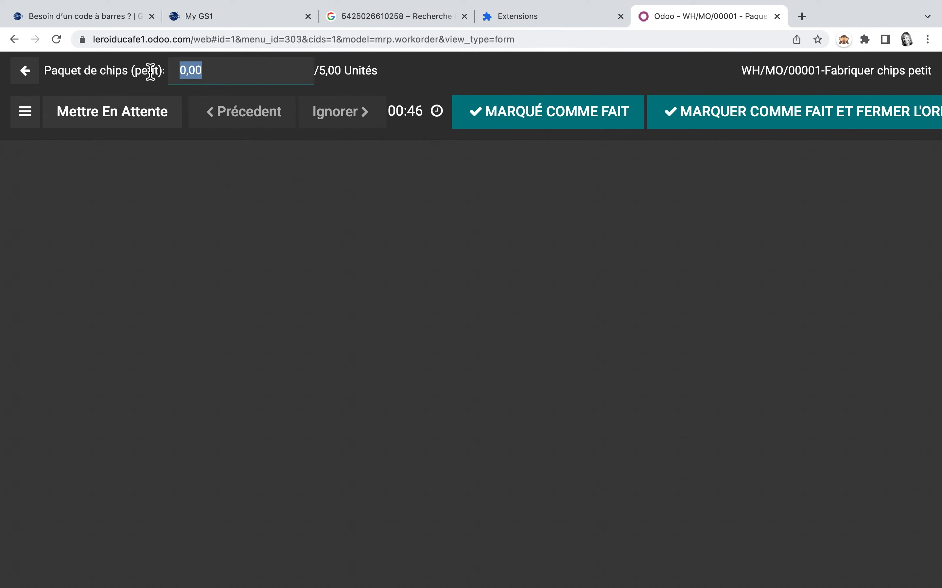
text(5)
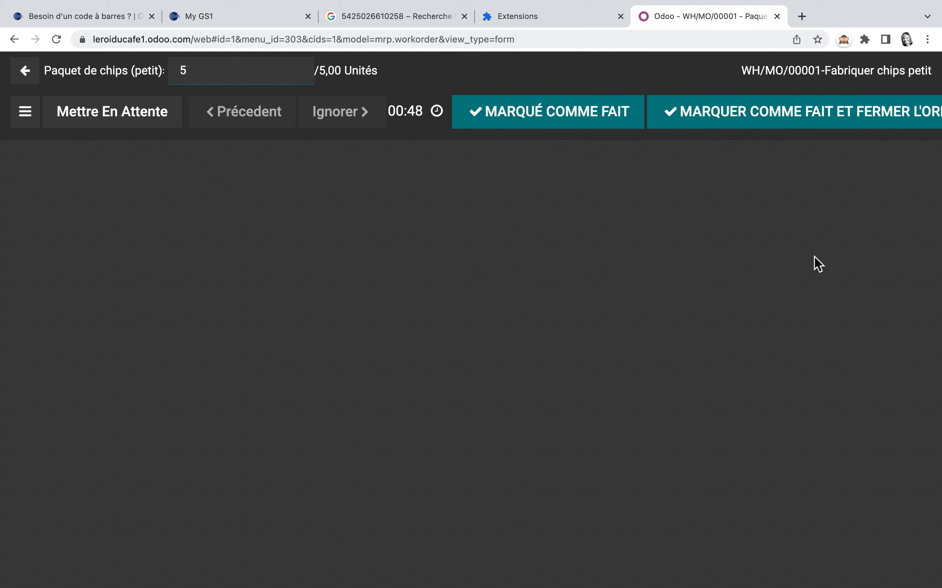
click(806, 126)
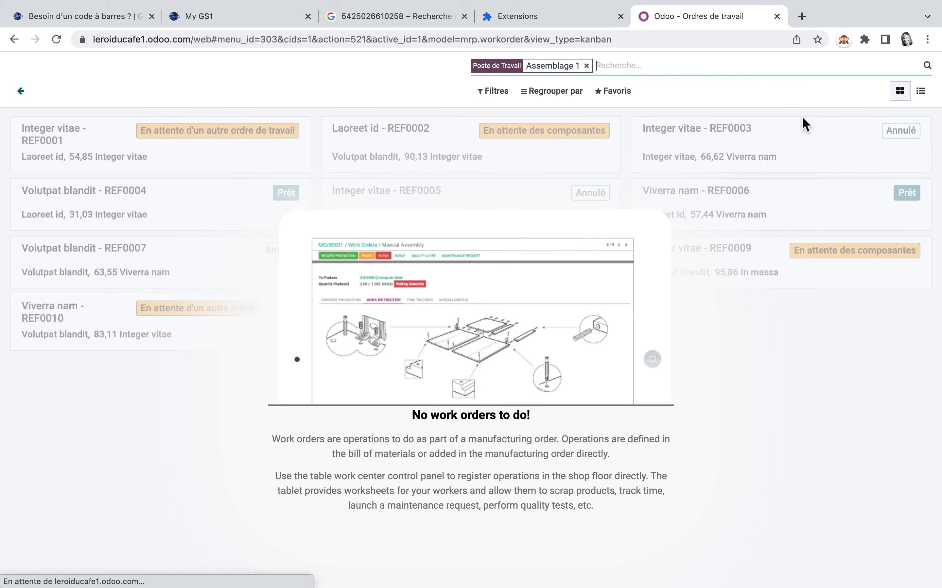
click(26, 90)
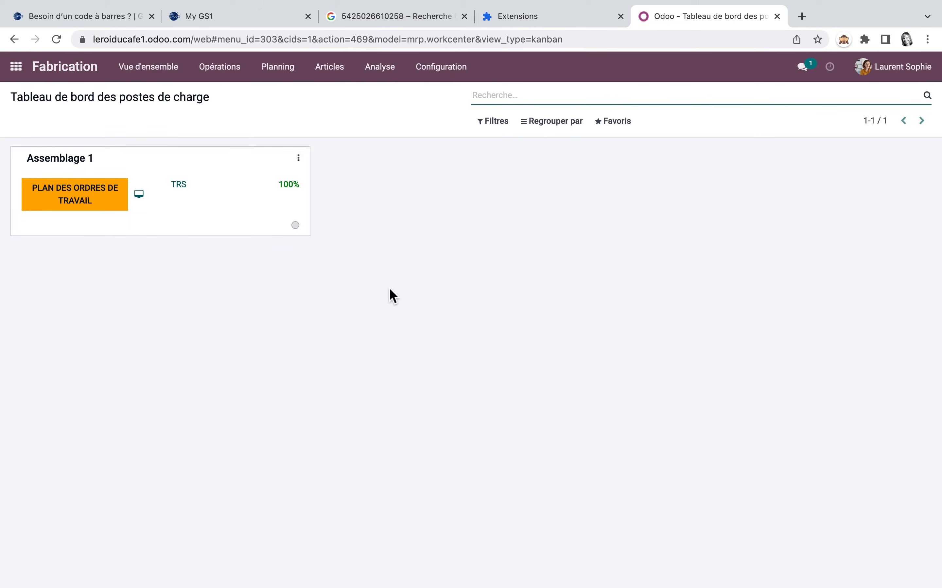
Check the manufacturing orders still to do and the available and manufactured quantities of the article Paquet de chips
click(221, 74)
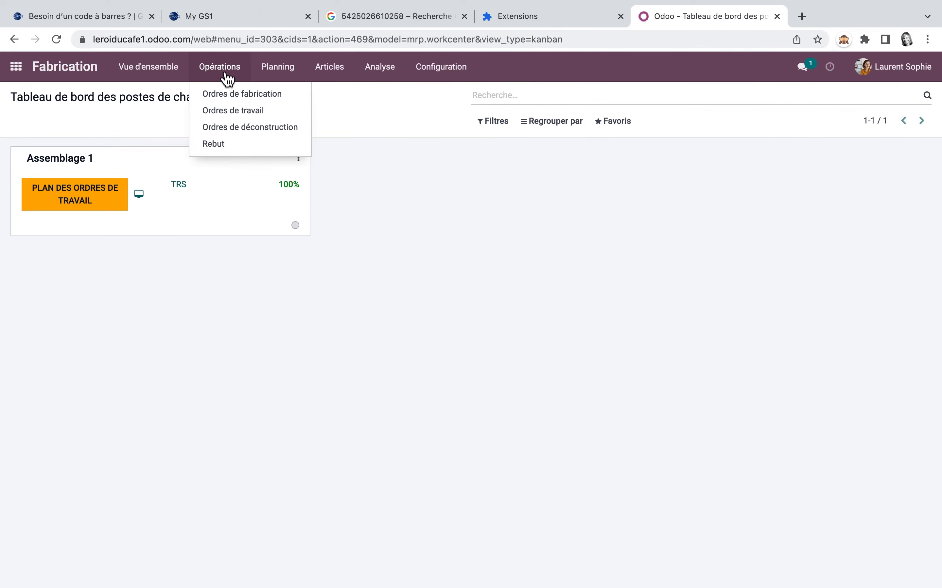
click(232, 95)
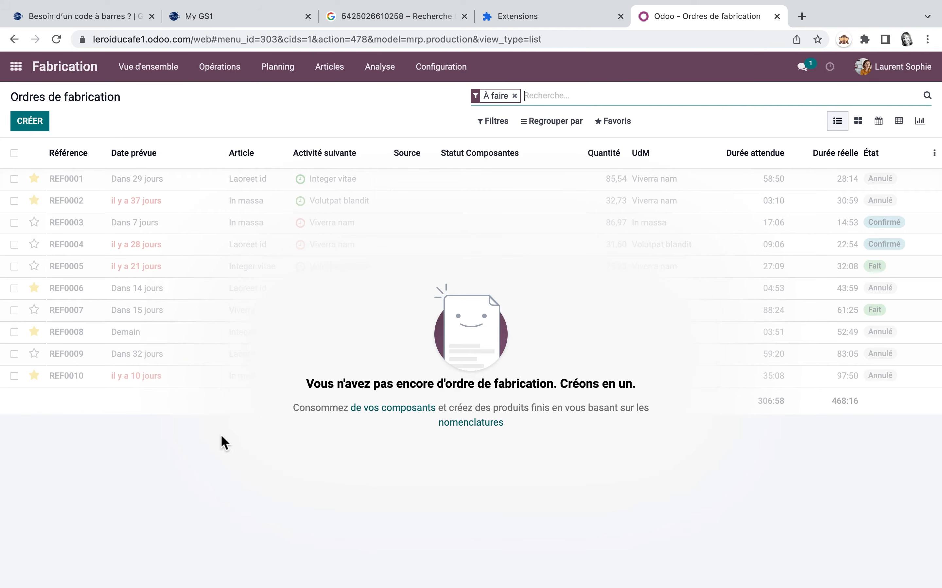
click(329, 66)
click(340, 97)
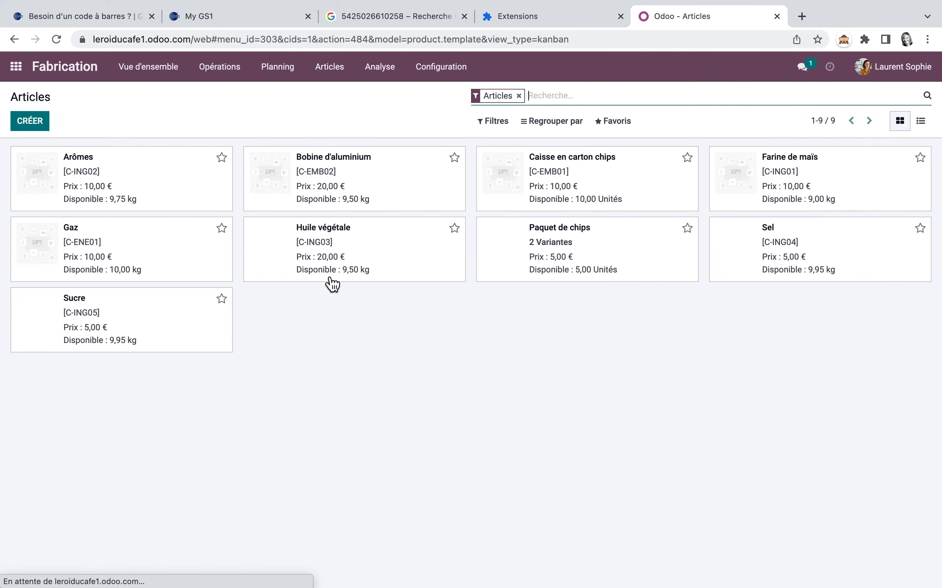
click(557, 254)
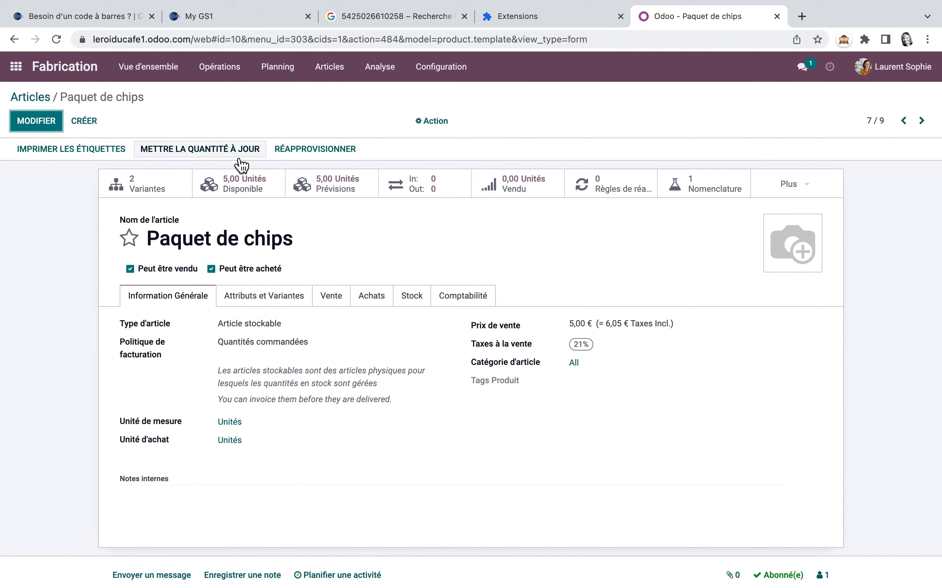
click(799, 185)
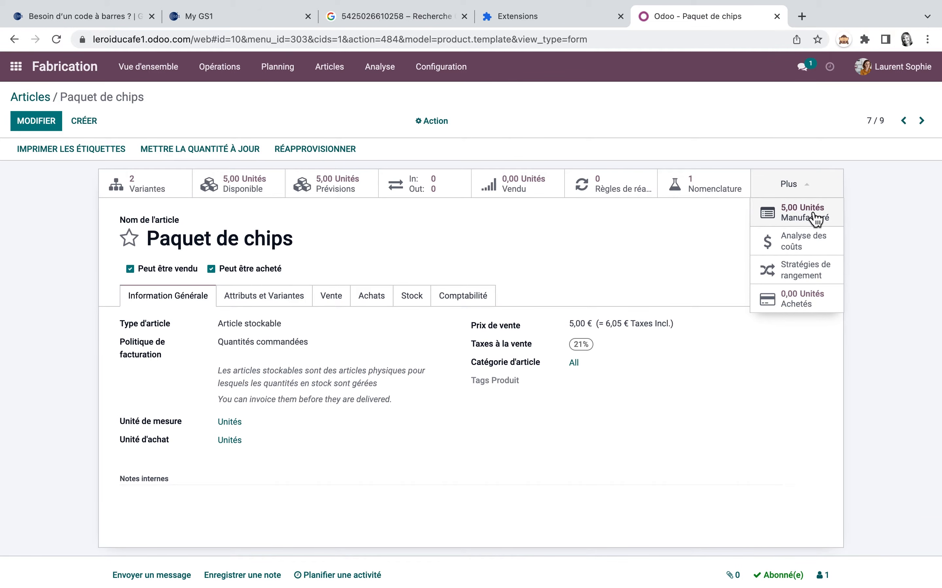
click(31, 98)
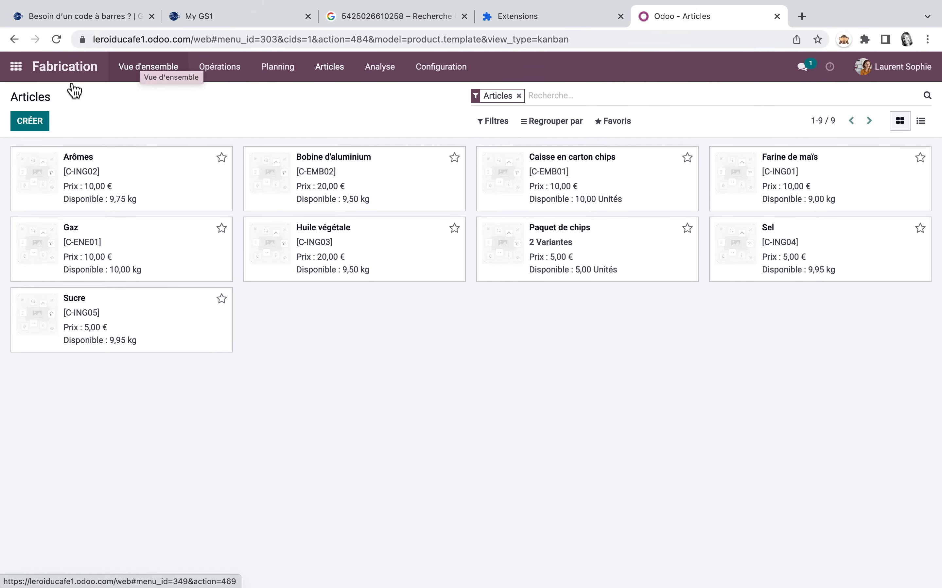
Switch to Stock and review the remaining component quantities at location EA/Stock/Etagère 1
click(25, 69)
click(344, 310)
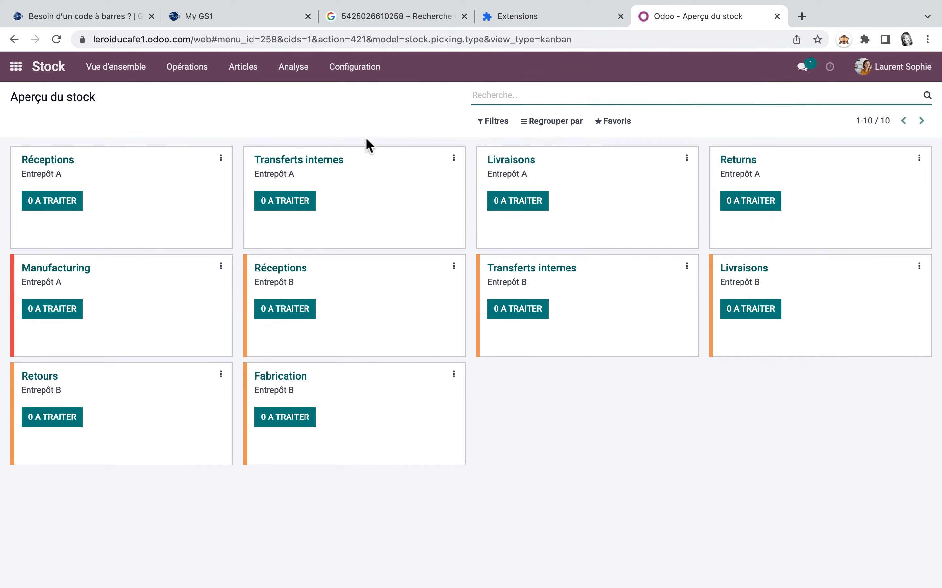
click(374, 76)
click(372, 145)
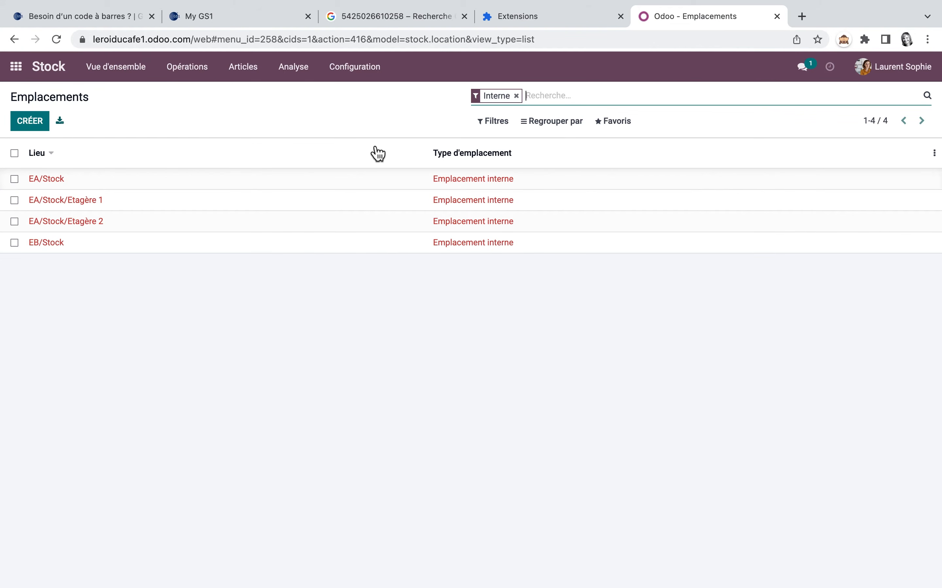
click(487, 203)
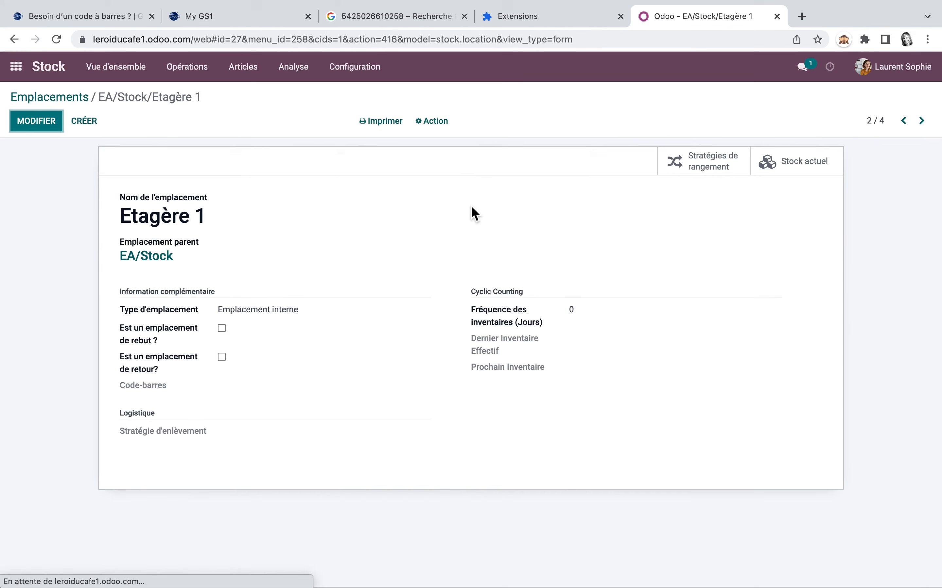
click(796, 168)
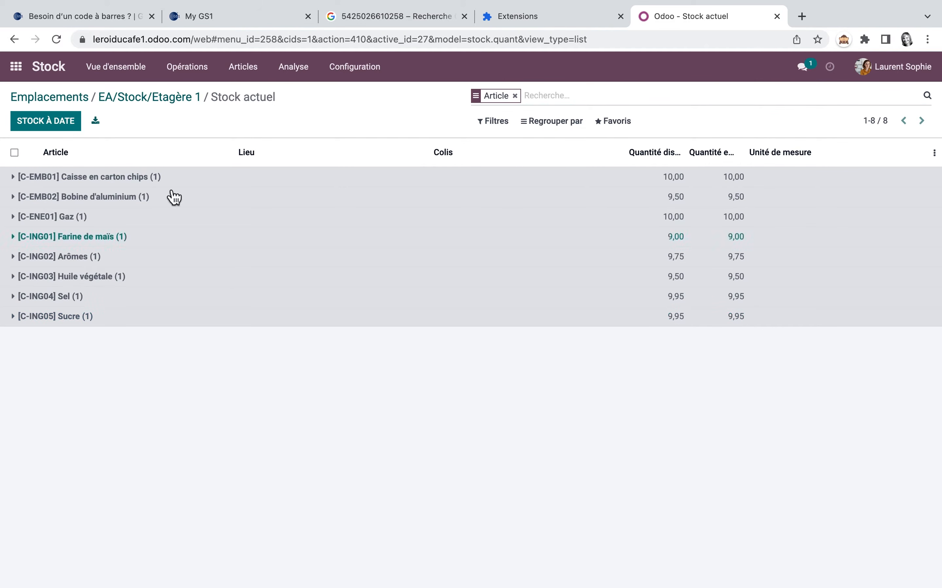
Create an internal transfer for Entrepôt A with source location EA/Stock and destination location EB
click(119, 66)
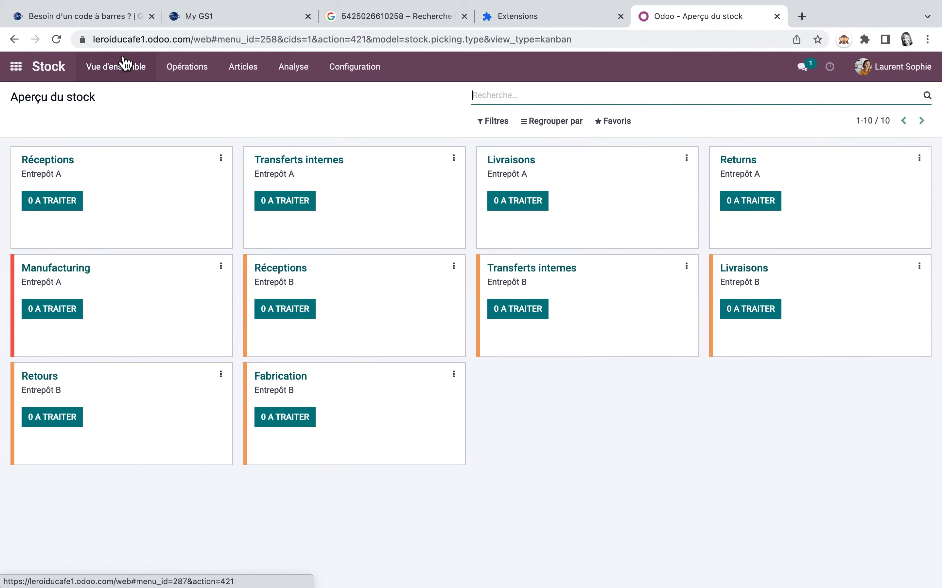
click(300, 202)
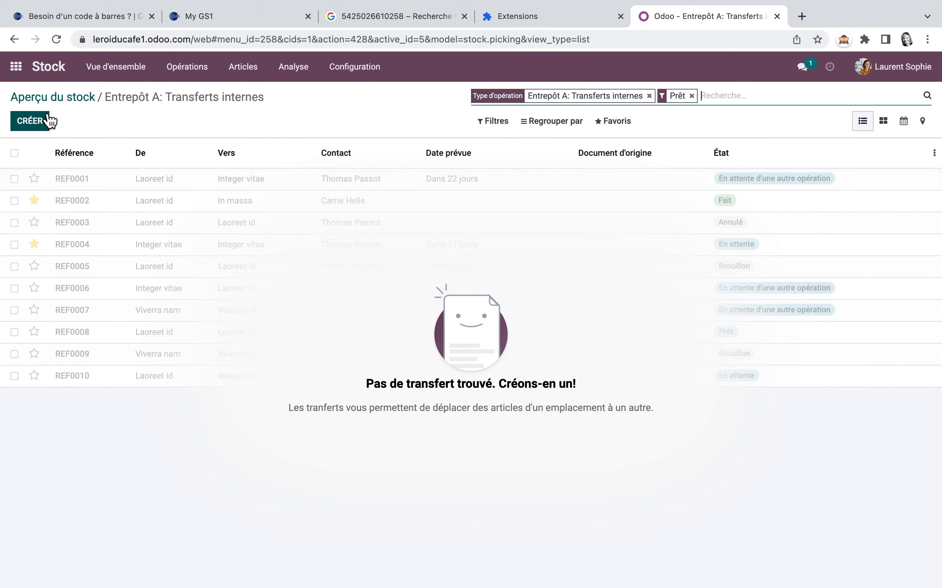
click(47, 121)
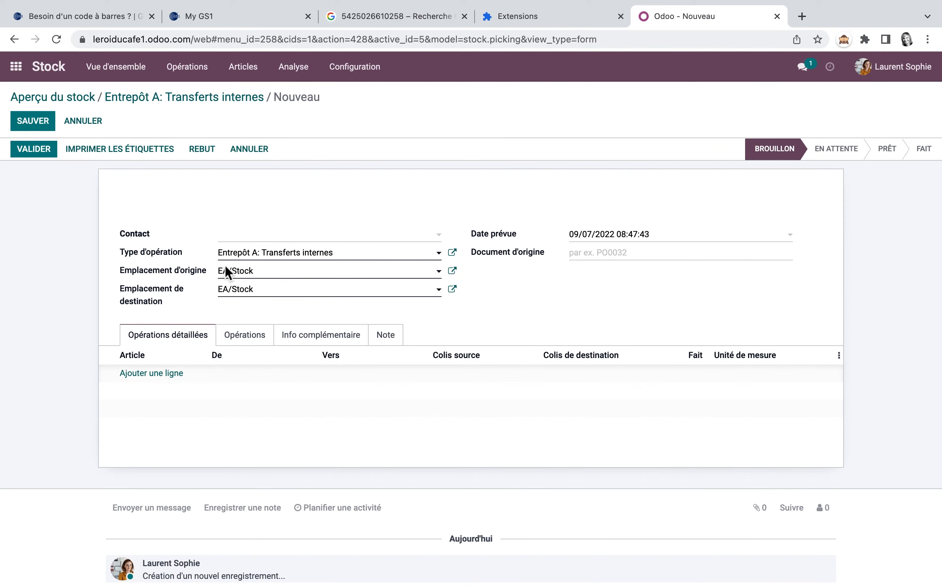
click(438, 291)
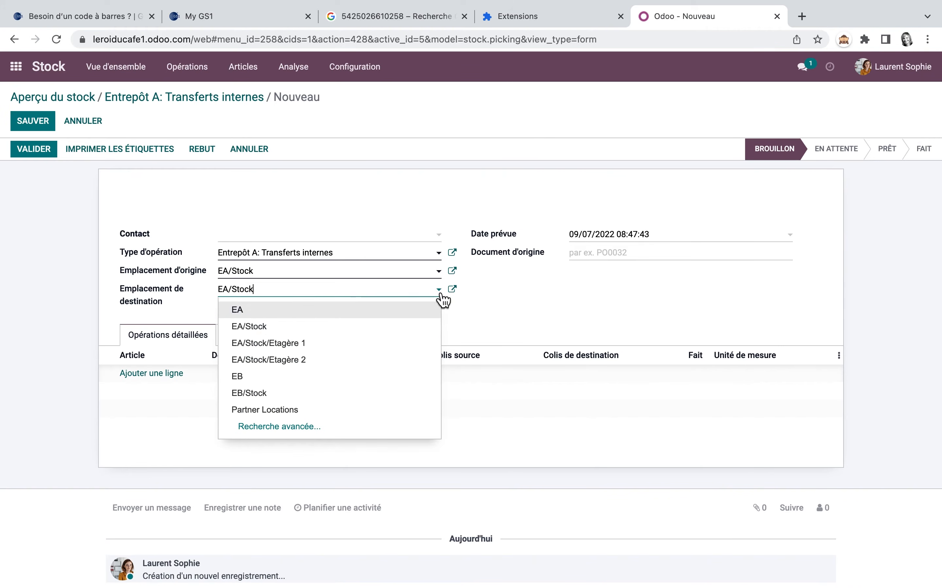
click(250, 379)
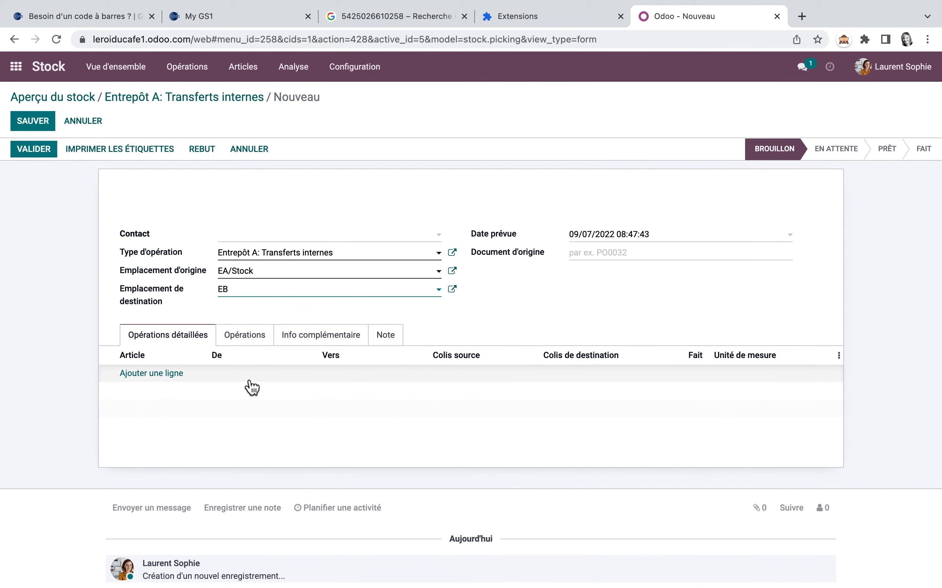
Add 1 kg each of Sel, Sucre, Bobine d'aluminium, Arômes, Huile végétale, Farine de maïs and Gaz, plus 1 Caisse en carton chips, to EB/Stock and validate
click(179, 374)
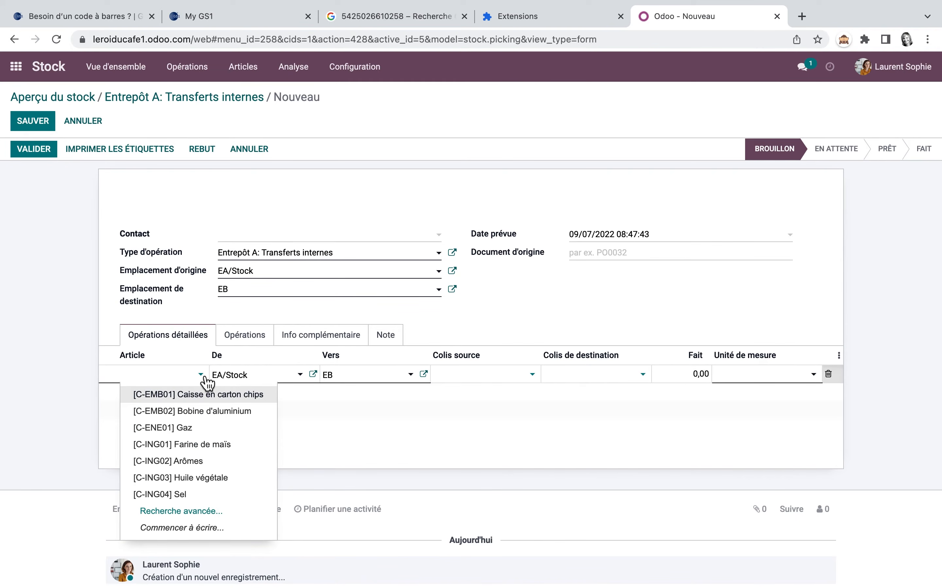
text(Sel)
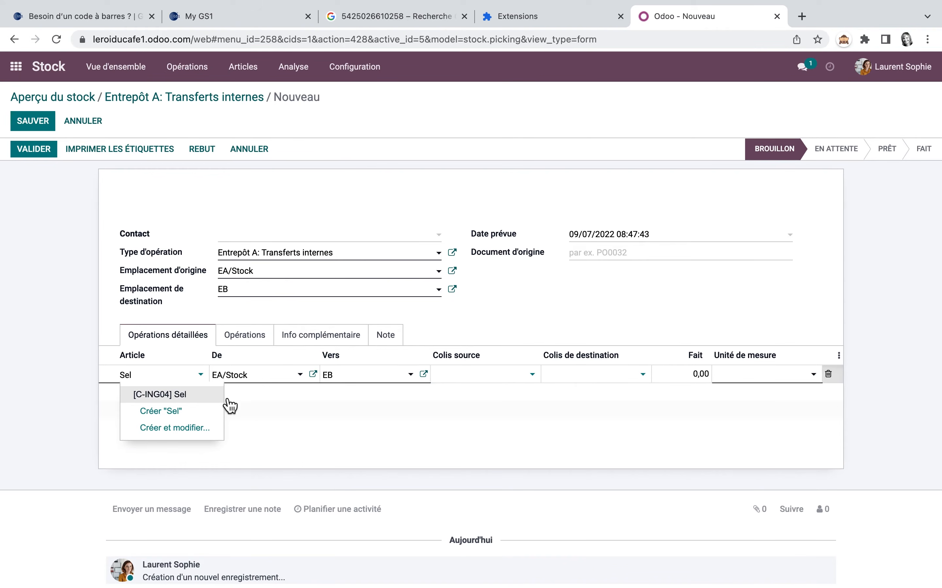
click(192, 400)
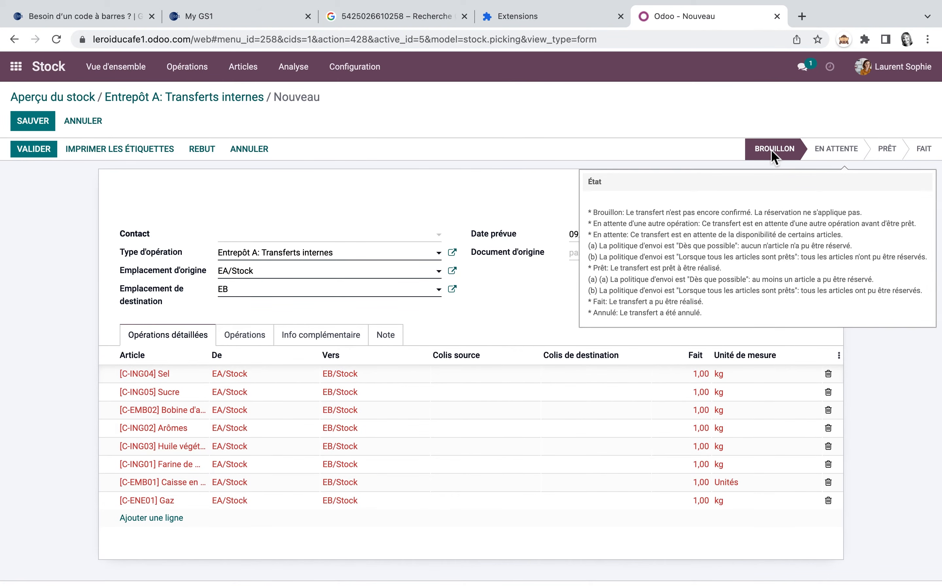
click(28, 153)
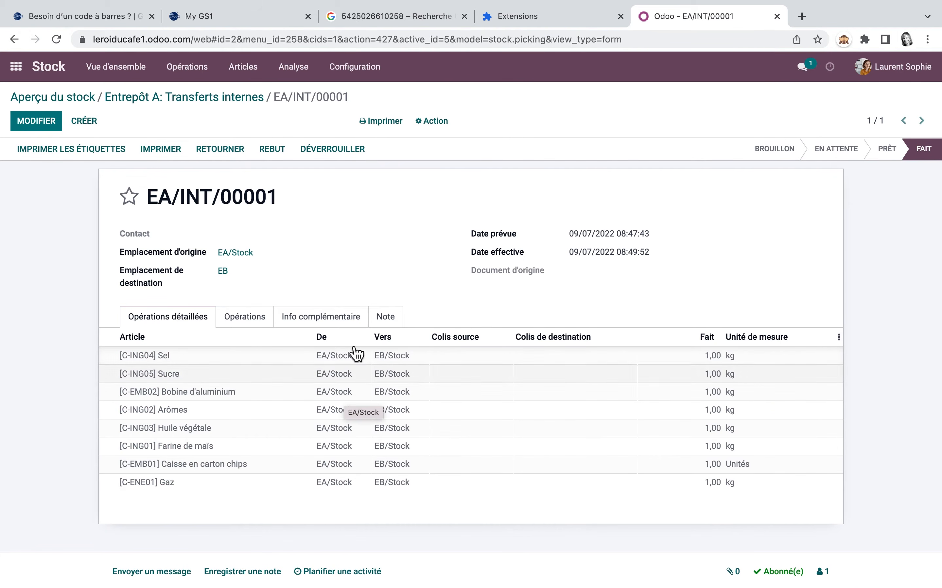
Check the current stock of location EB/Stock for the transferred components
click(363, 74)
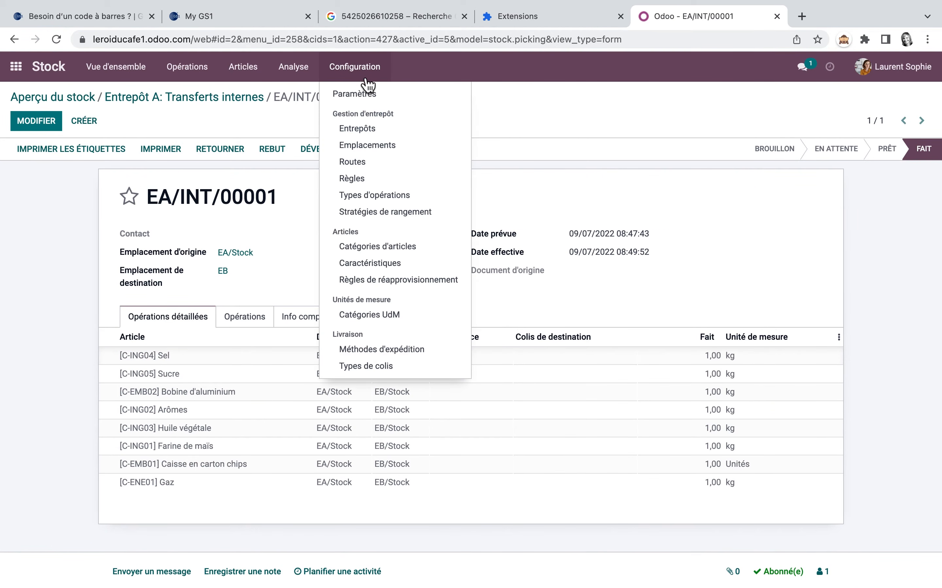
click(378, 151)
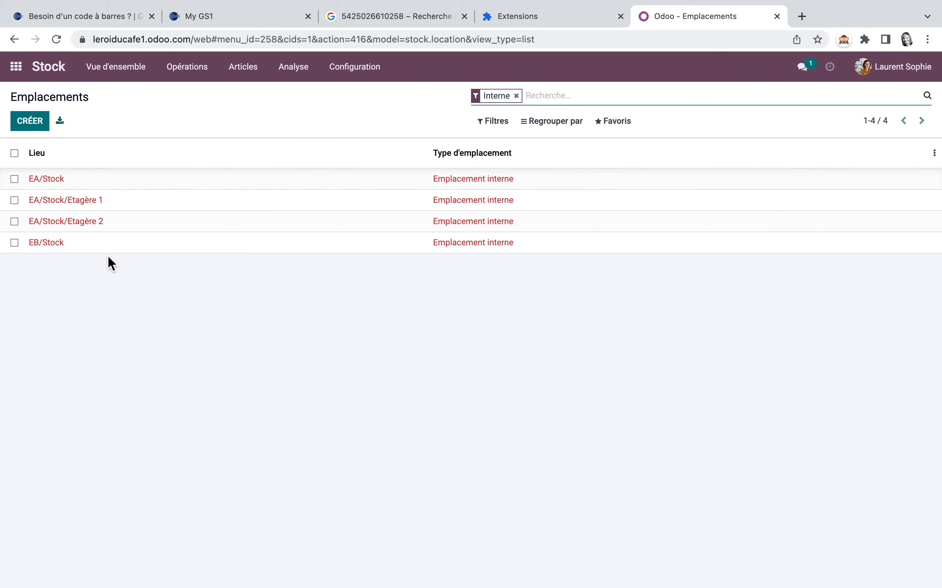
click(46, 243)
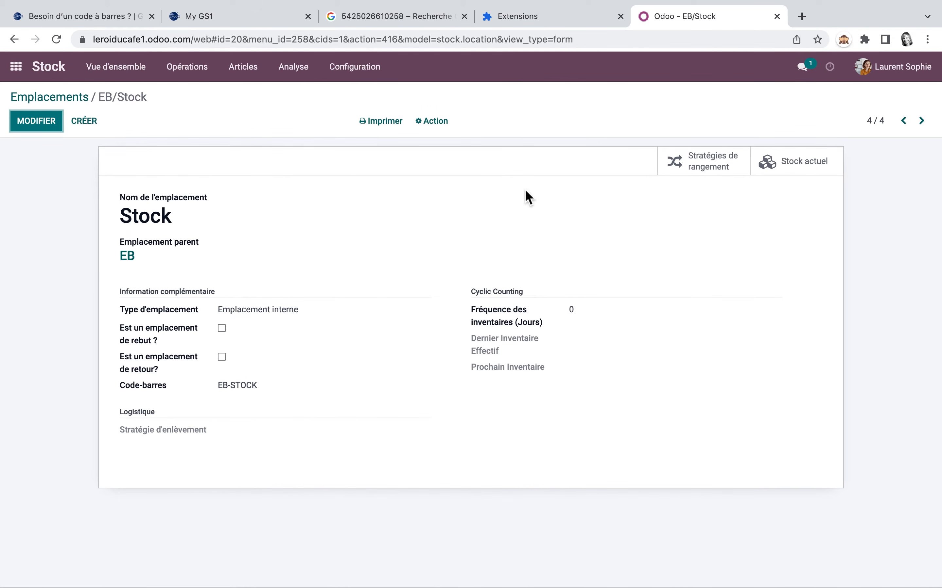
click(715, 171)
key(super+bracketleft)
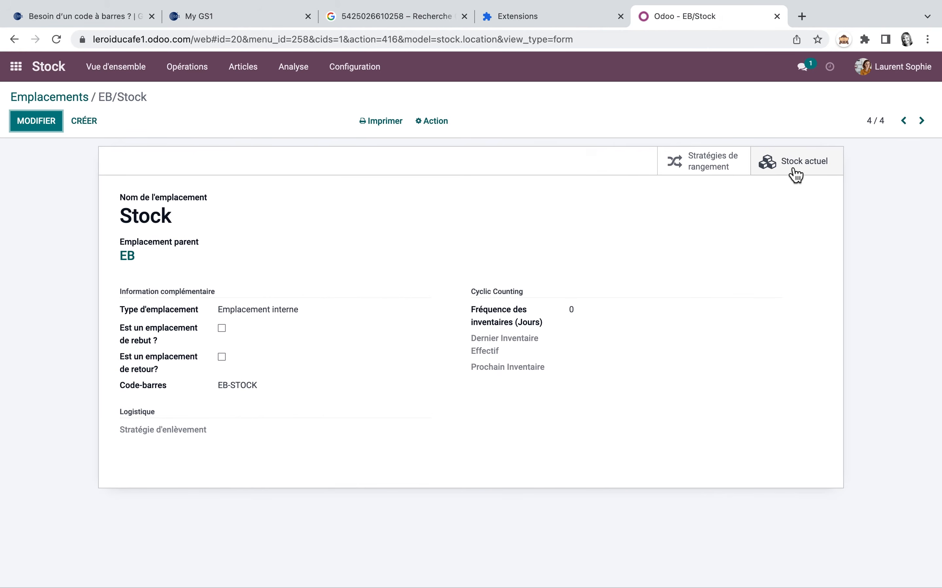
click(792, 173)
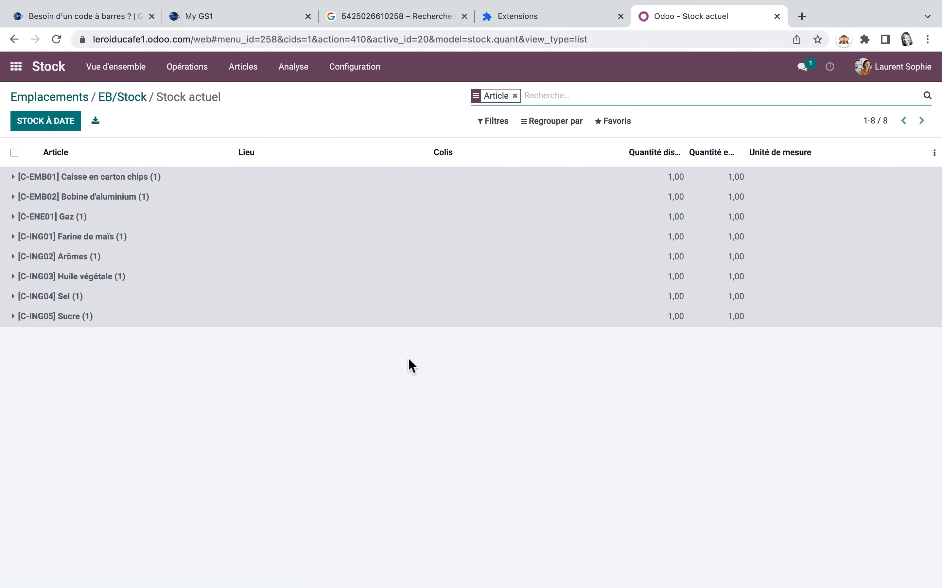
Switch to Fabrication and create a manufacturing order for the article Paquet de chips (petit)
click(17, 68)
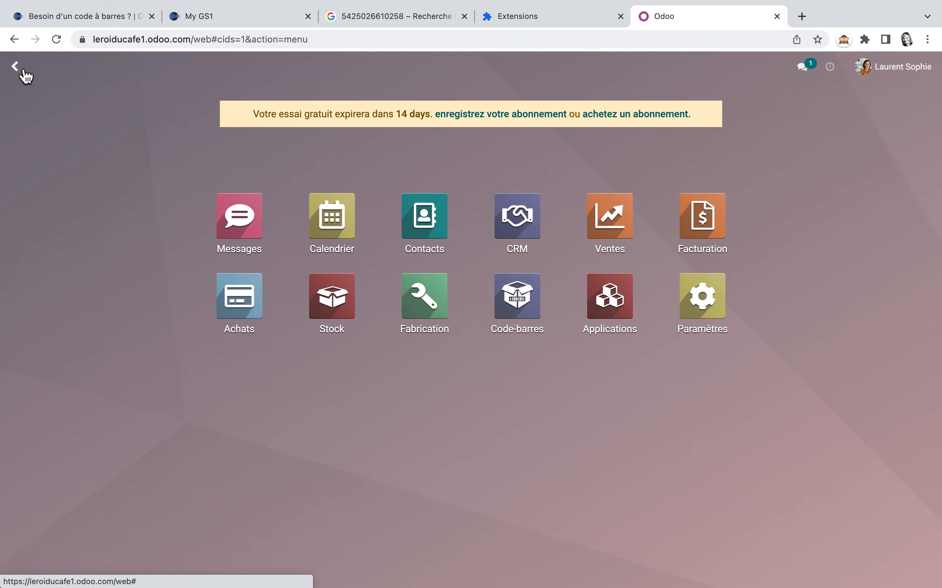
click(424, 297)
click(237, 73)
click(240, 97)
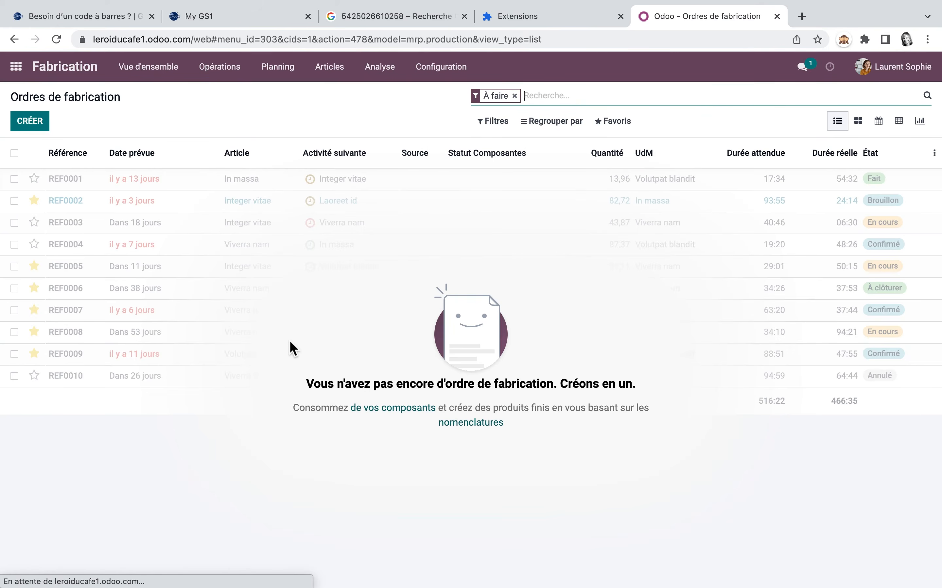
click(31, 121)
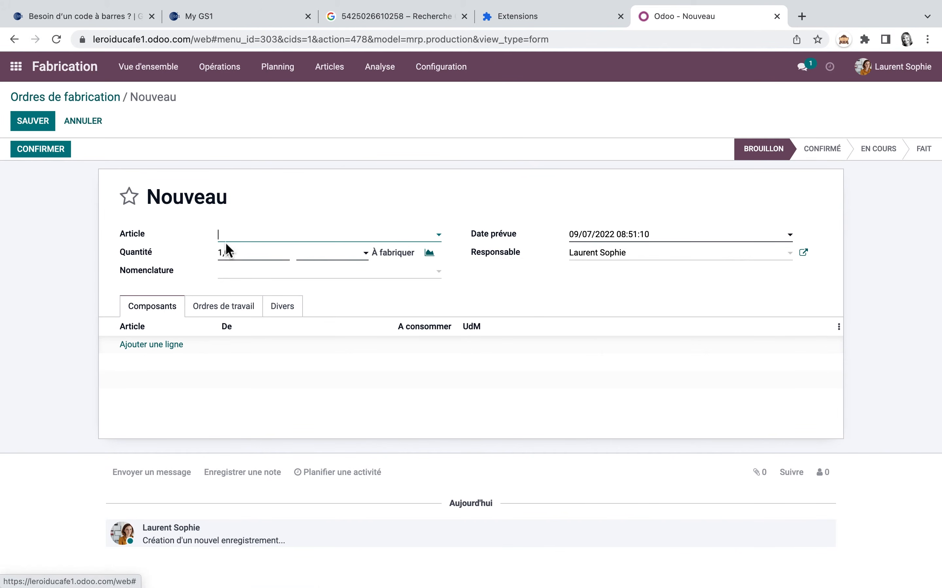
click(440, 236)
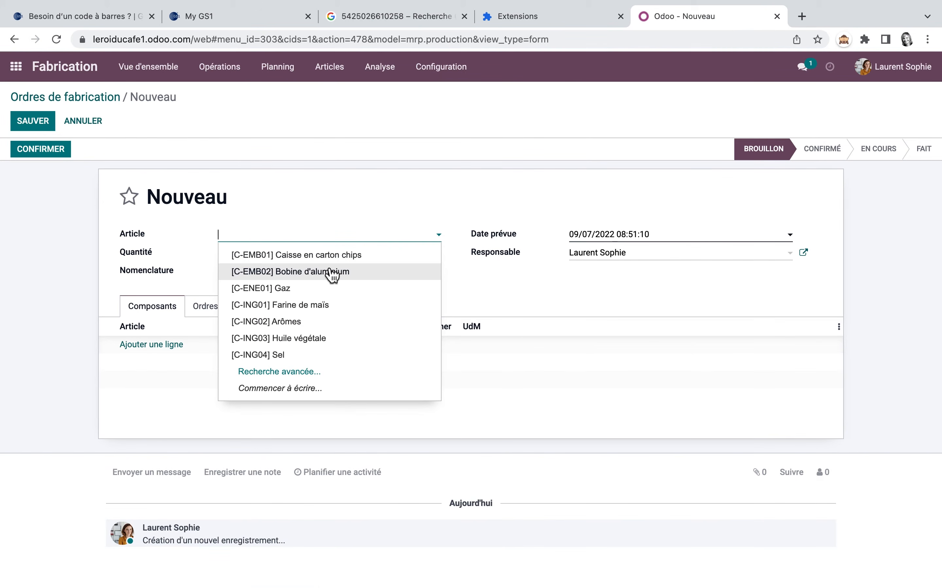
text(paque)
click(305, 256)
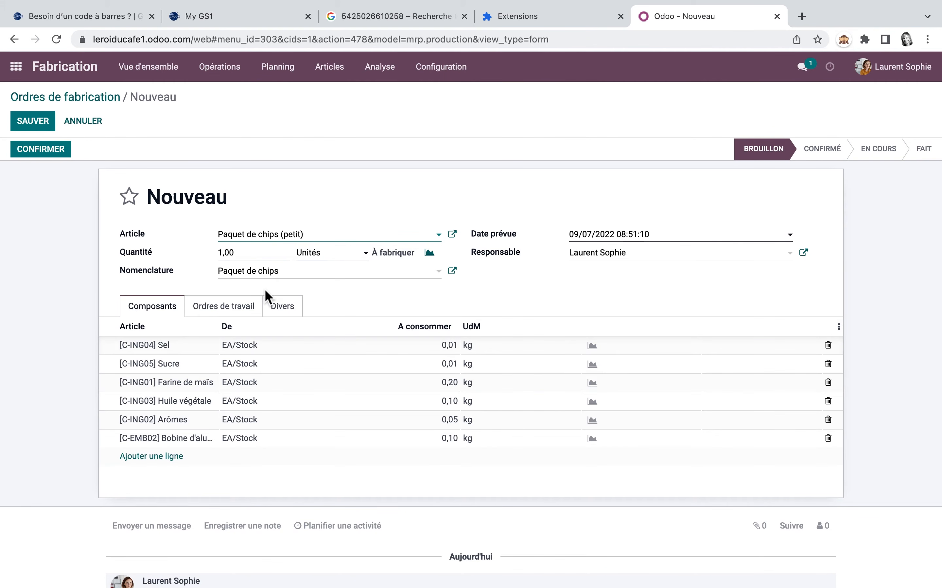
Set the order to Entrepôt B: Fabrication, with components from EB/Stock and finished products to EA/Stock/Etagère 2, and confirm it
click(245, 310)
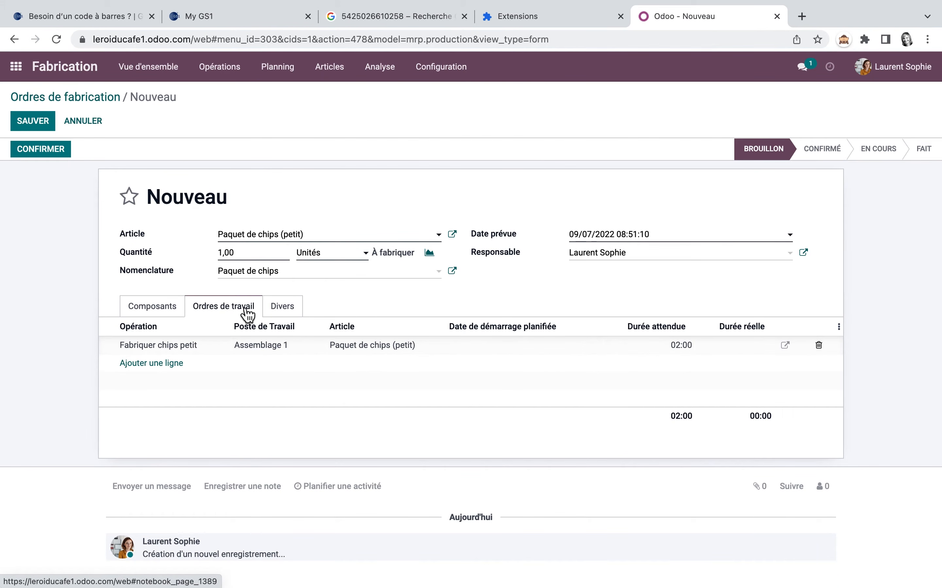
click(298, 315)
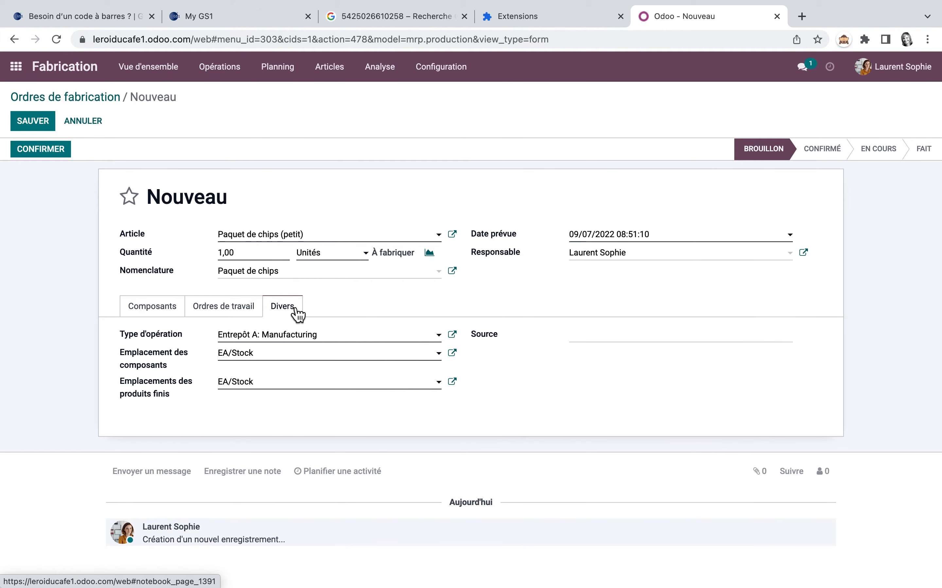
click(443, 383)
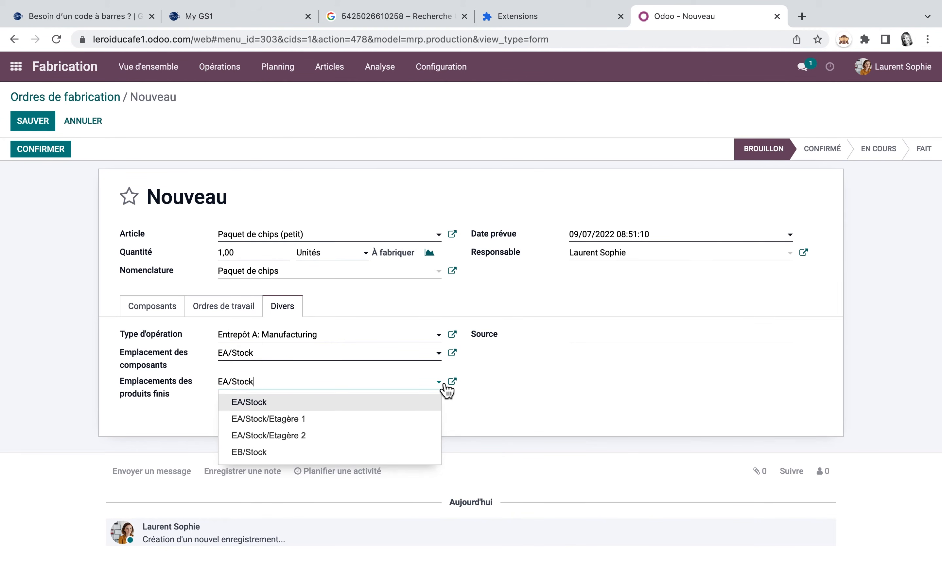
click(304, 438)
click(440, 354)
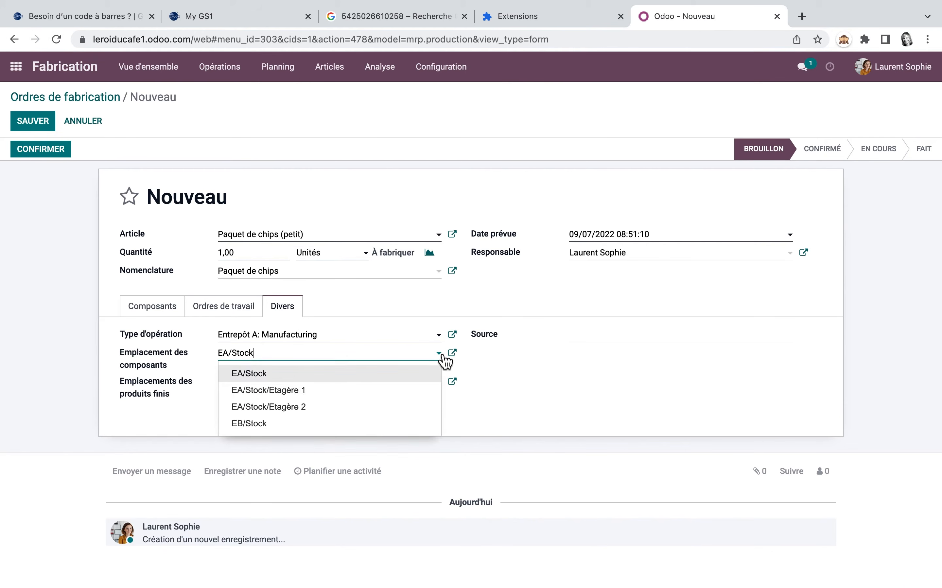
click(268, 427)
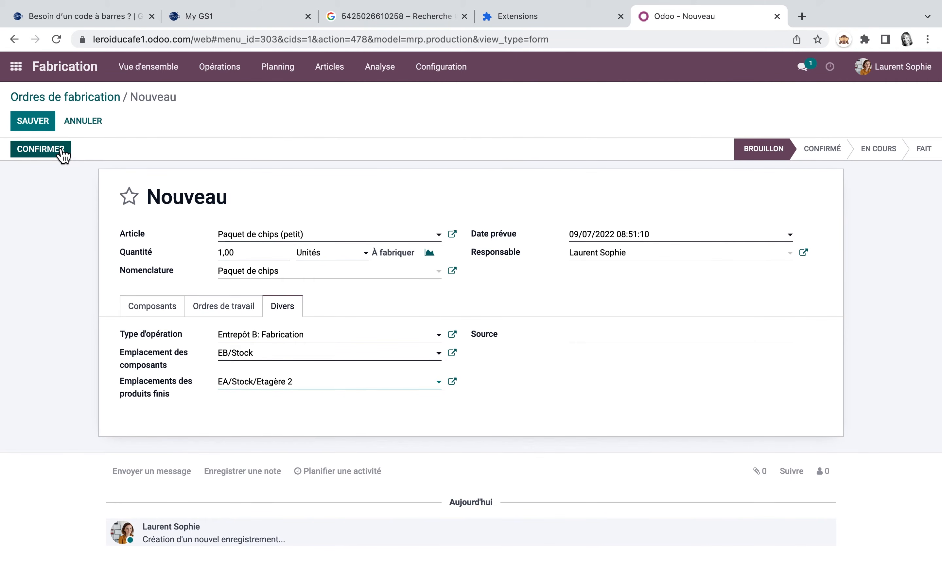
click(61, 153)
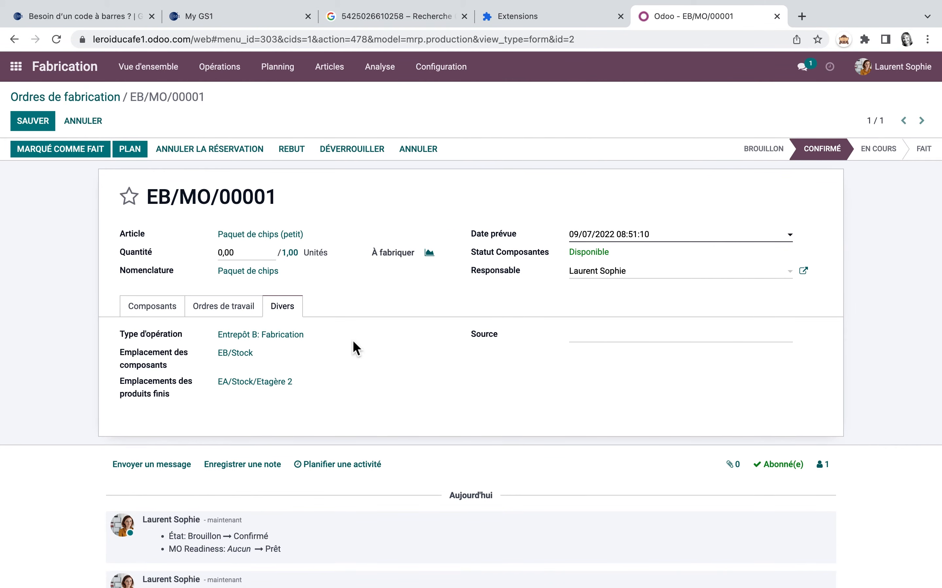
Start the order's work order Fabriquer chips petit and mark that operation as done
click(226, 309)
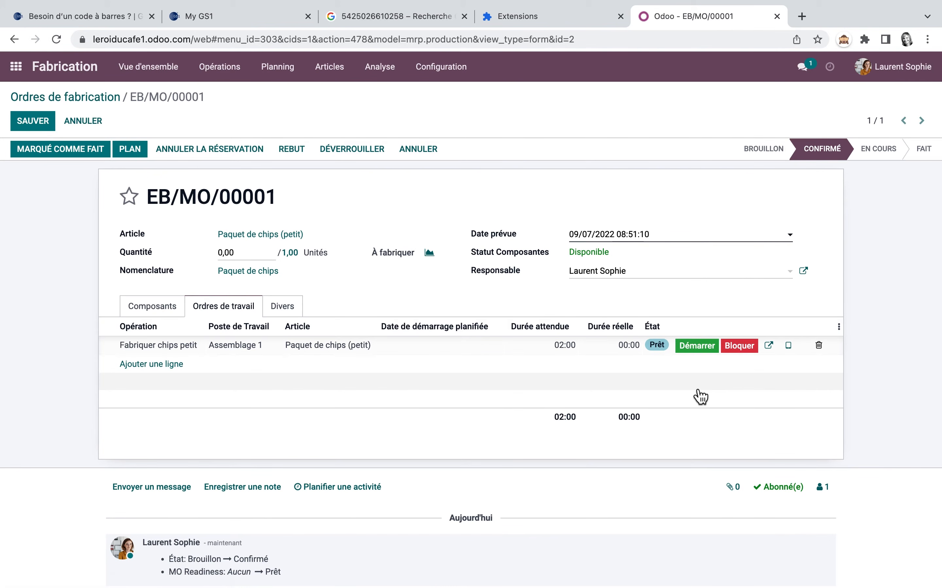
click(708, 352)
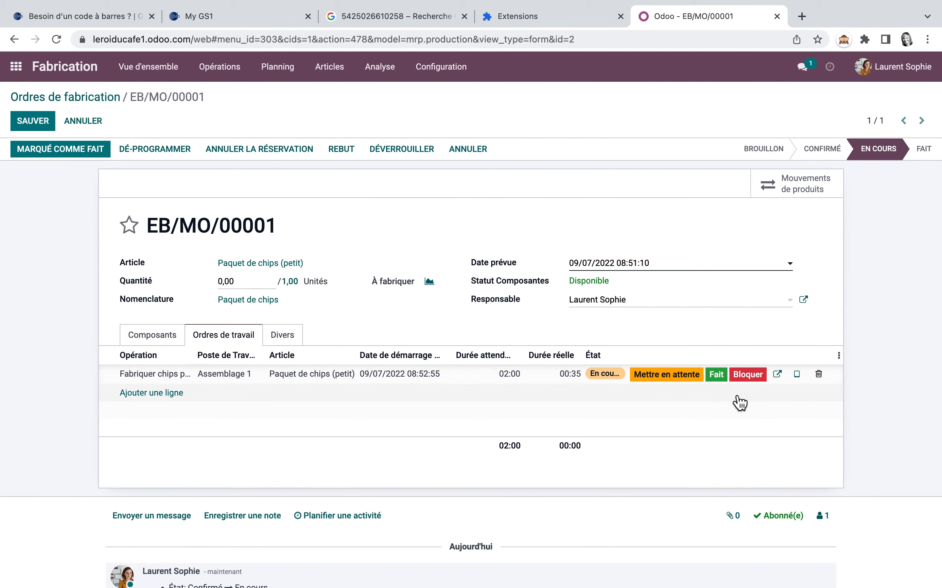
click(718, 378)
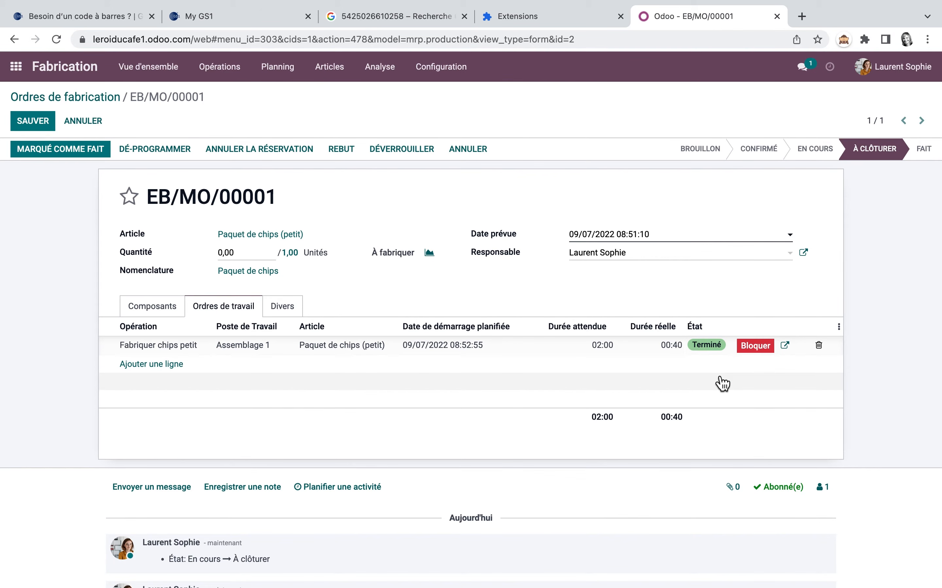
Enter a produced quantity of 1 on the manufacturing order instead of applying immediate production, and mark the order as done
click(67, 150)
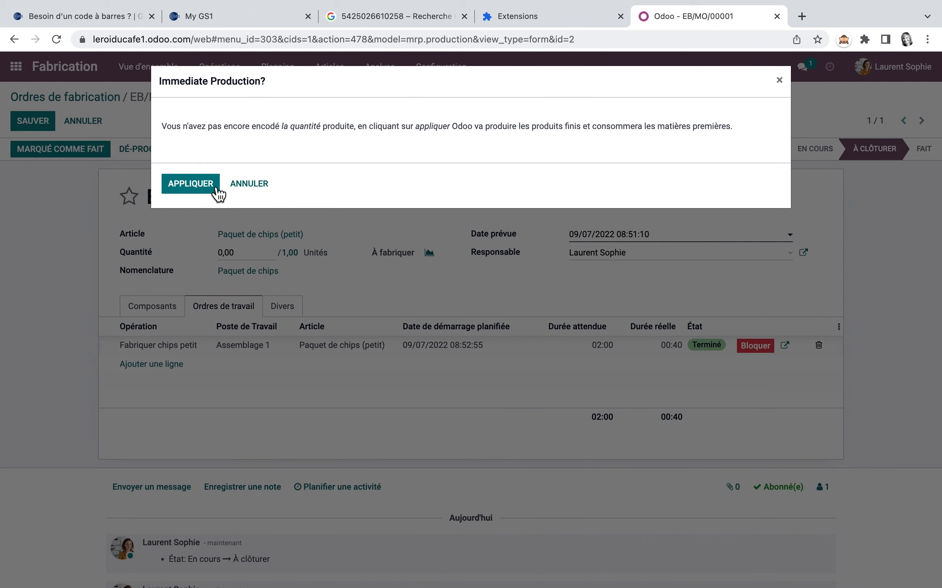
click(249, 185)
click(245, 253)
key(BackSpace)
key(BackSpace)
key(BackSpace)
text(1)
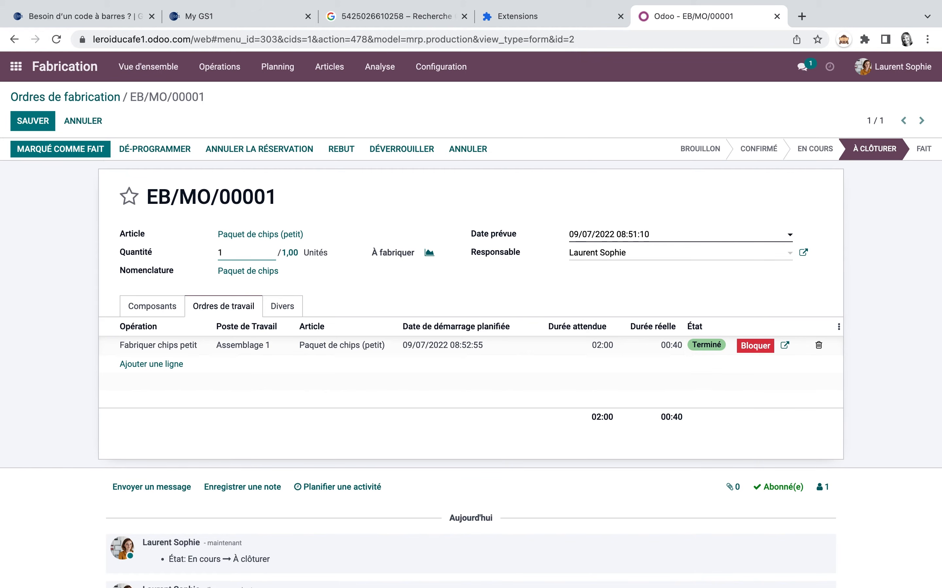
click(72, 151)
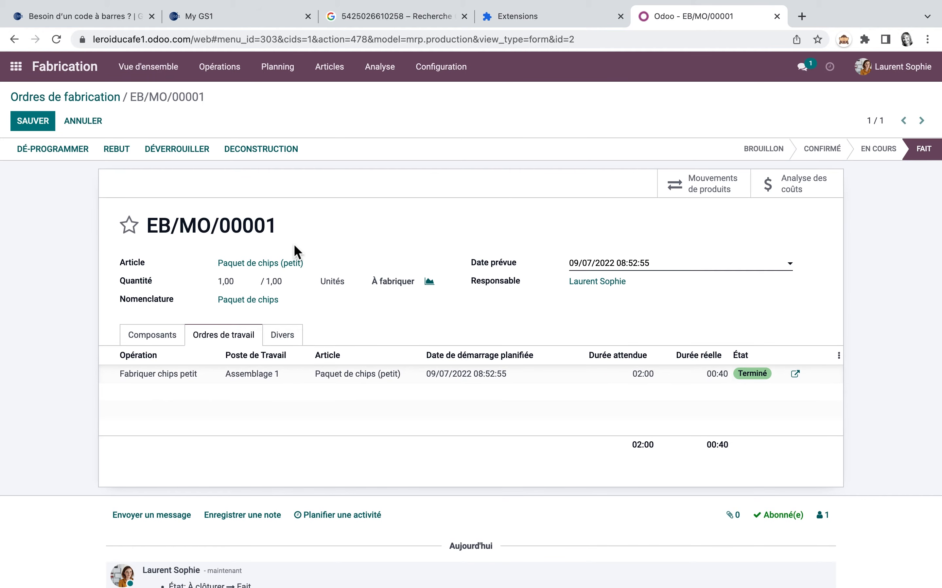
Review the available quantities in the article list and on the Paquet de chips product record
click(334, 69)
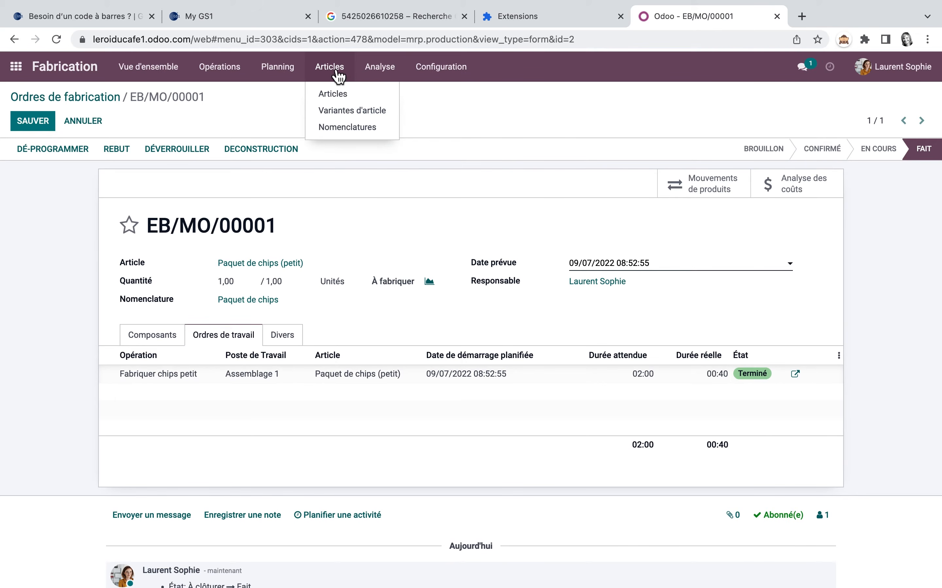
click(339, 96)
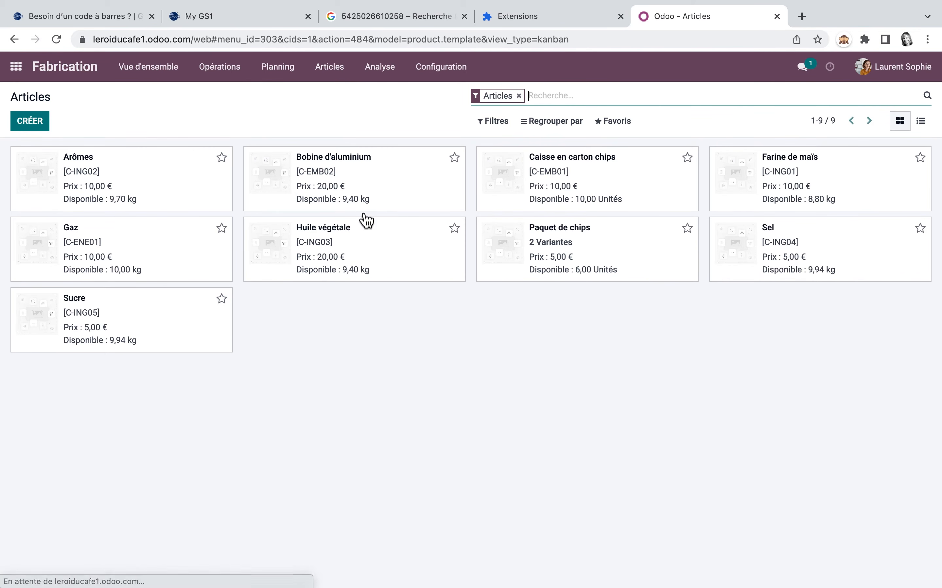
click(570, 258)
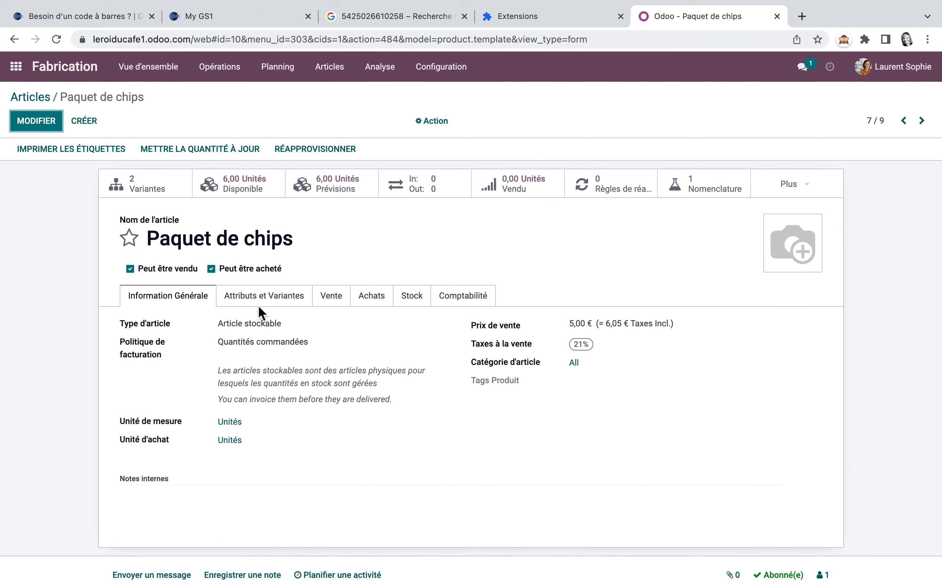
Switch to Stock and check the current component quantities at location EB/Stock
click(16, 66)
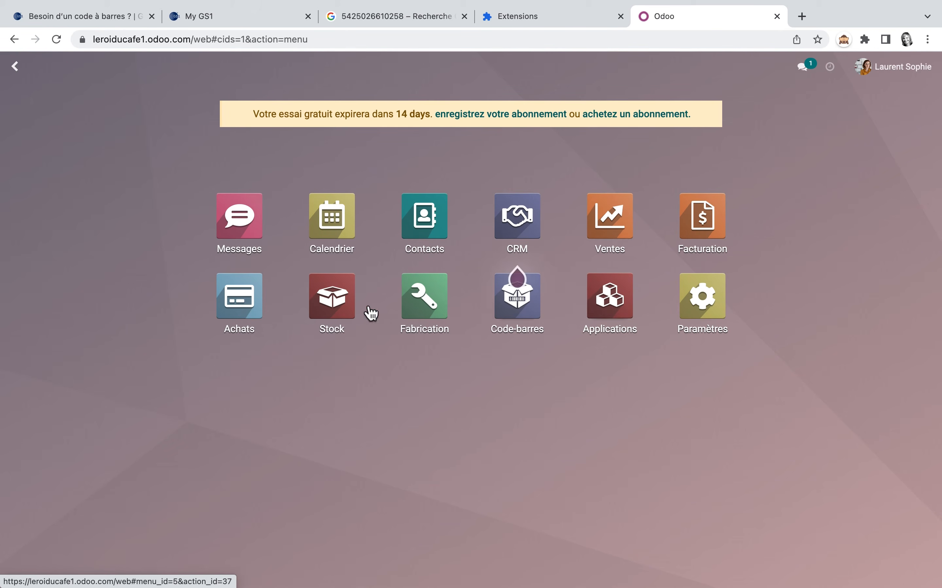
click(332, 303)
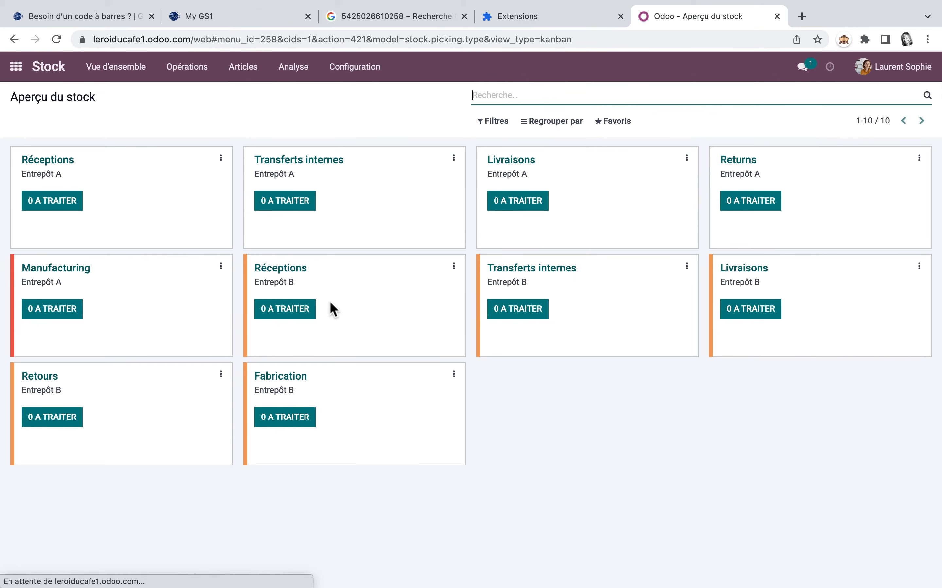
click(368, 75)
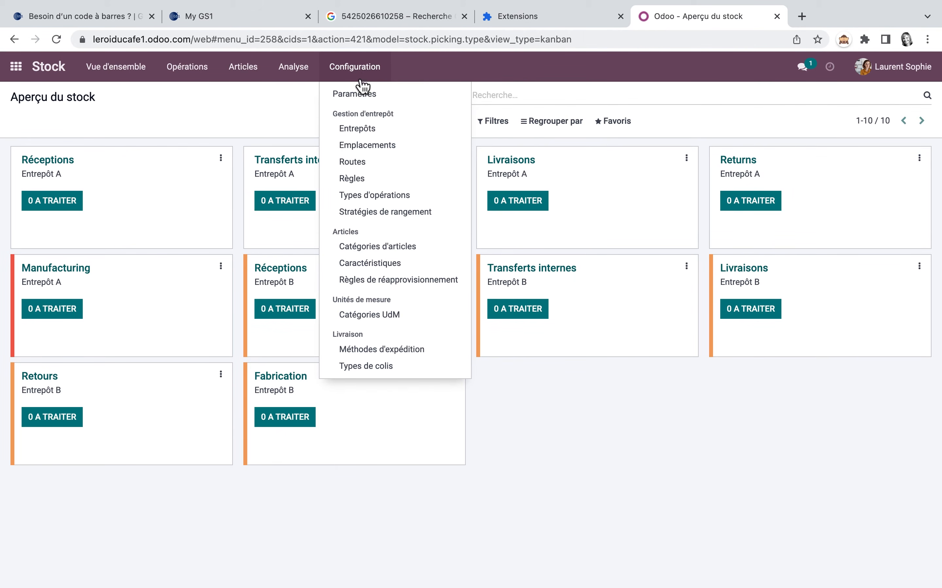
click(367, 145)
click(63, 245)
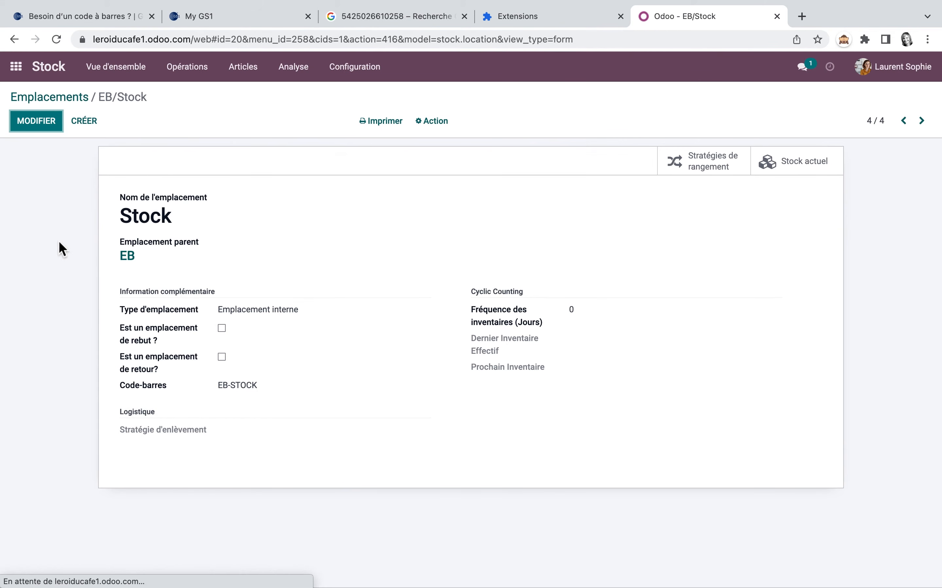
click(803, 165)
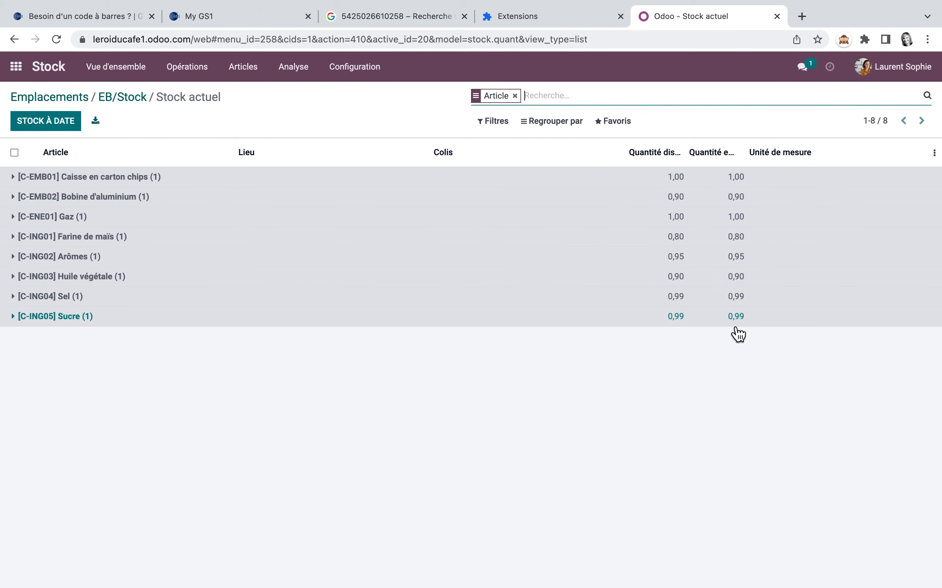
Check the current stock of finished products at location EA/Stock/Etagère 2
click(112, 105)
click(354, 67)
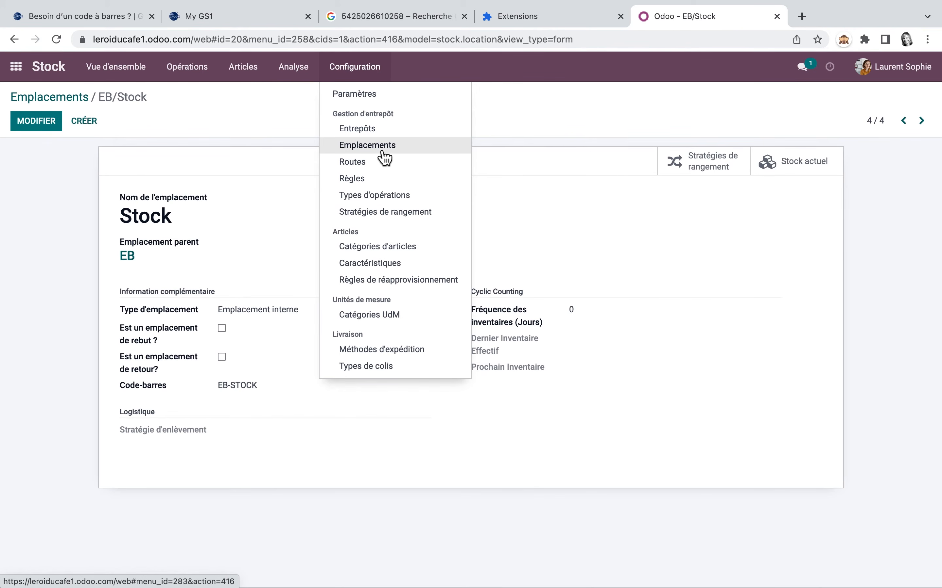
click(383, 153)
click(81, 223)
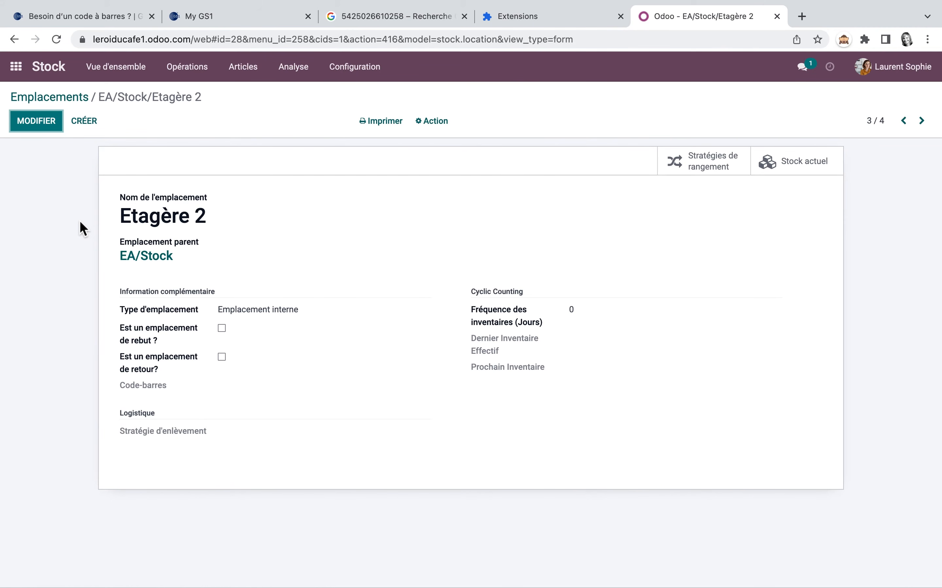
click(790, 167)
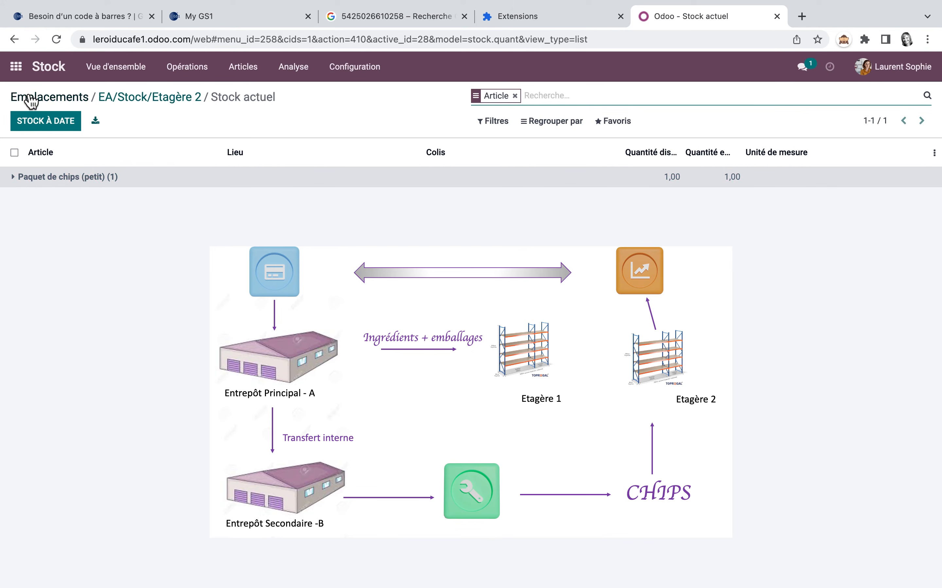
Switch to Ventes and create a new quotation for the client Fournisseurs chips
click(20, 66)
click(609, 222)
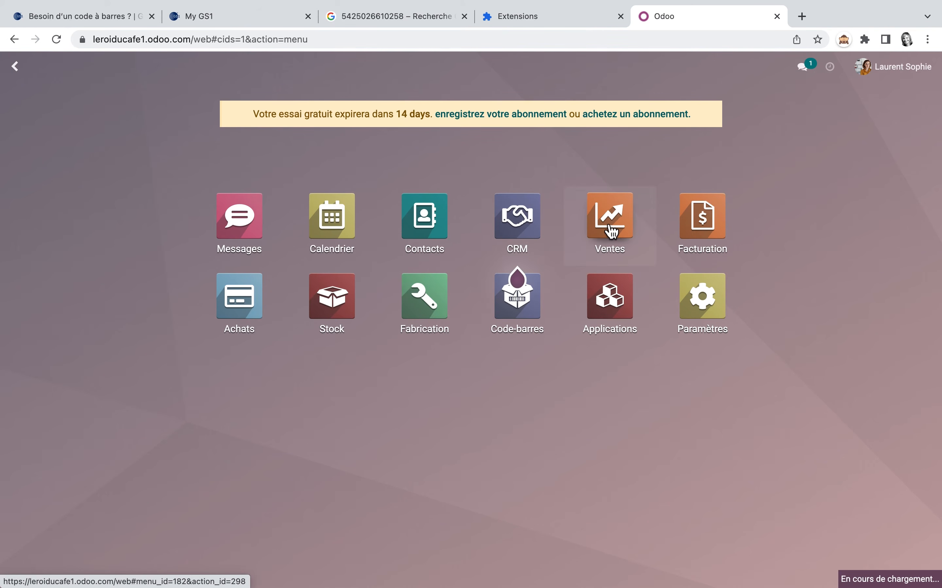
click(32, 124)
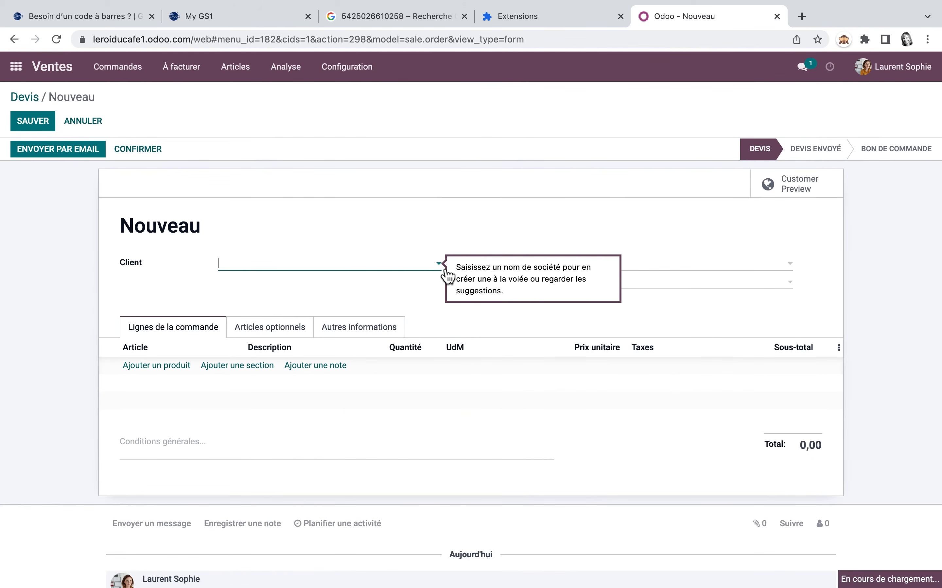
click(444, 272)
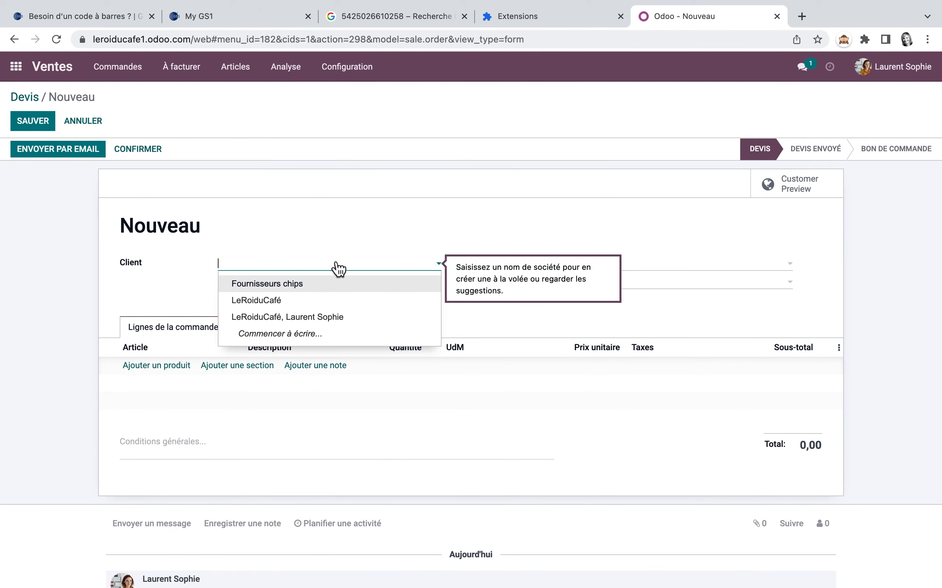
click(318, 286)
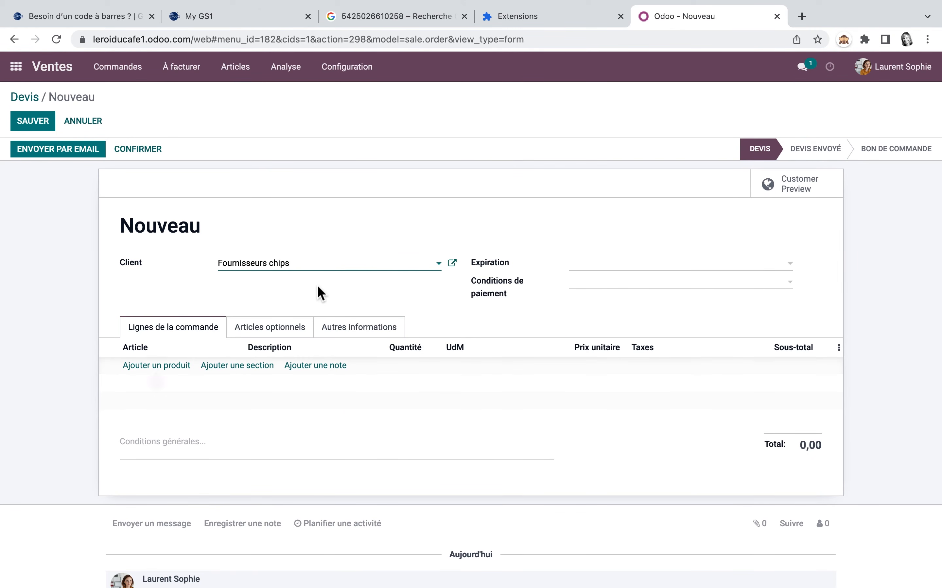
Add an order line for the petit variant of Paquet de chips with a quantity of 2
click(168, 368)
text(paqu)
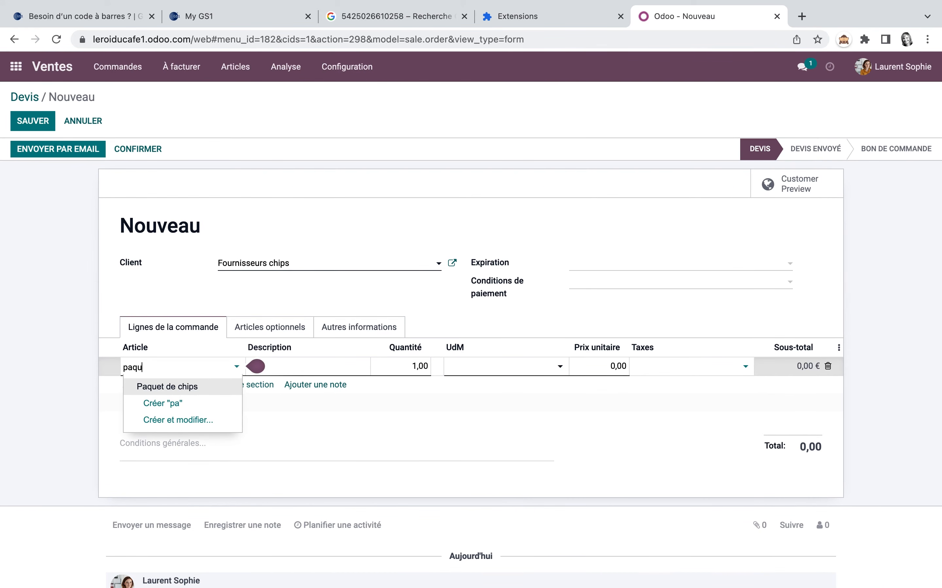
click(179, 393)
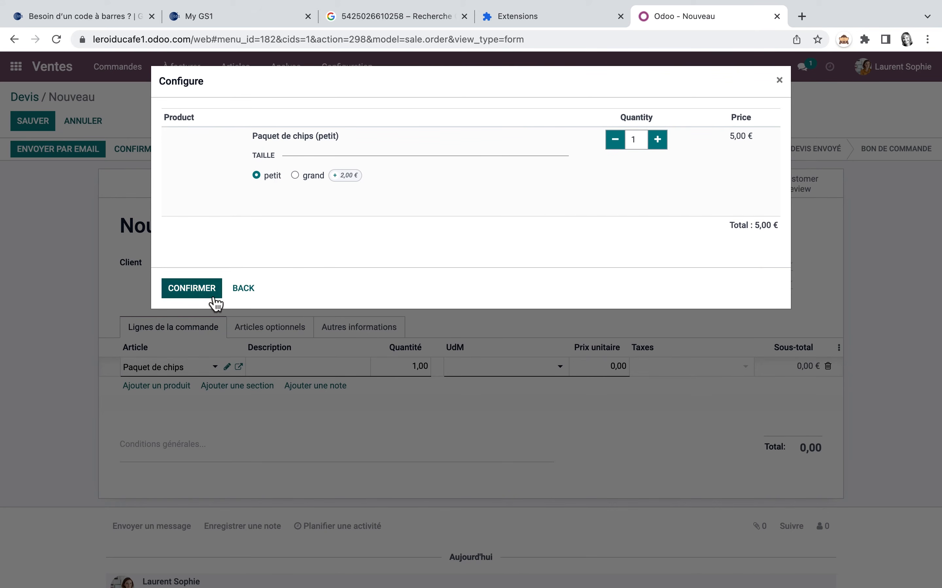
click(657, 139)
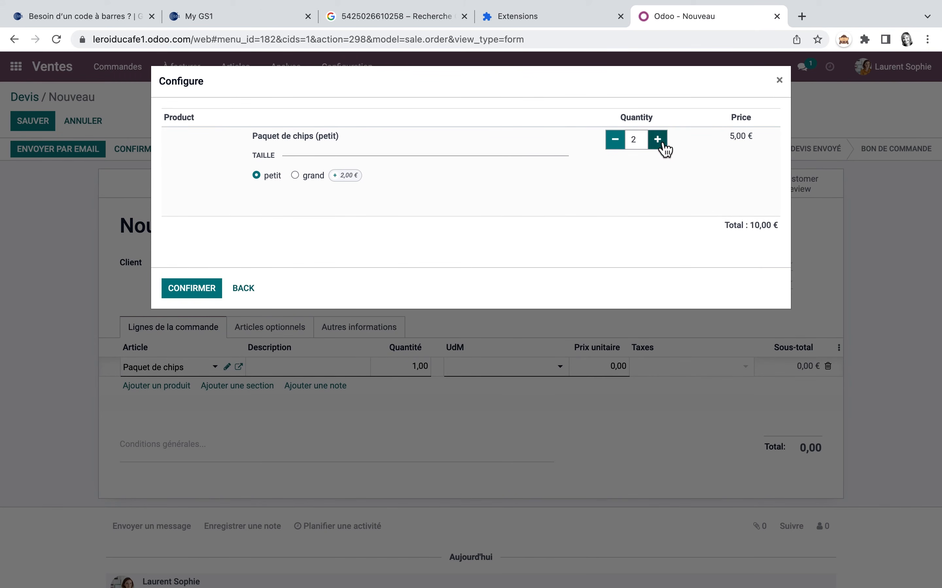
click(199, 286)
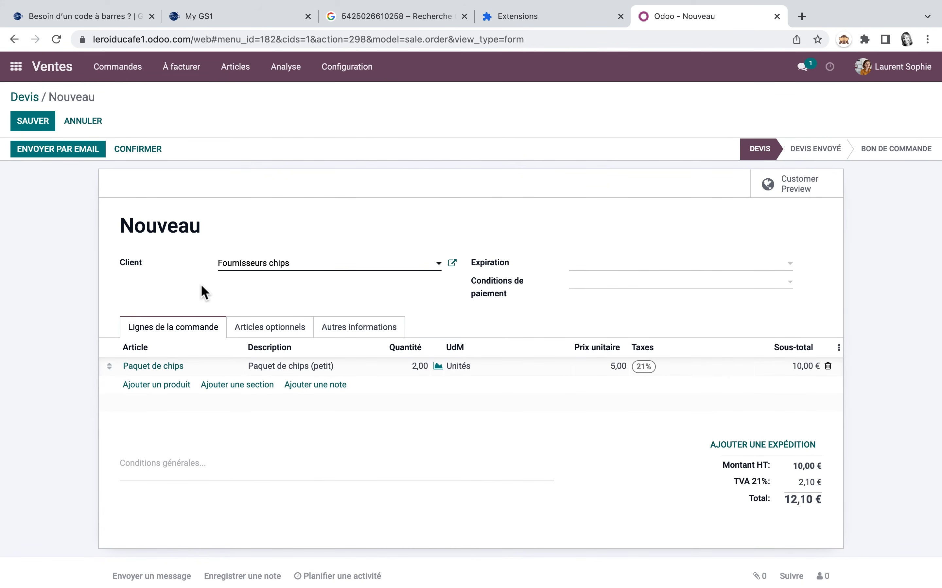
Check the availability forecast of the Paquet de chips line and the warehouse choices for the quotation's delivery
click(438, 369)
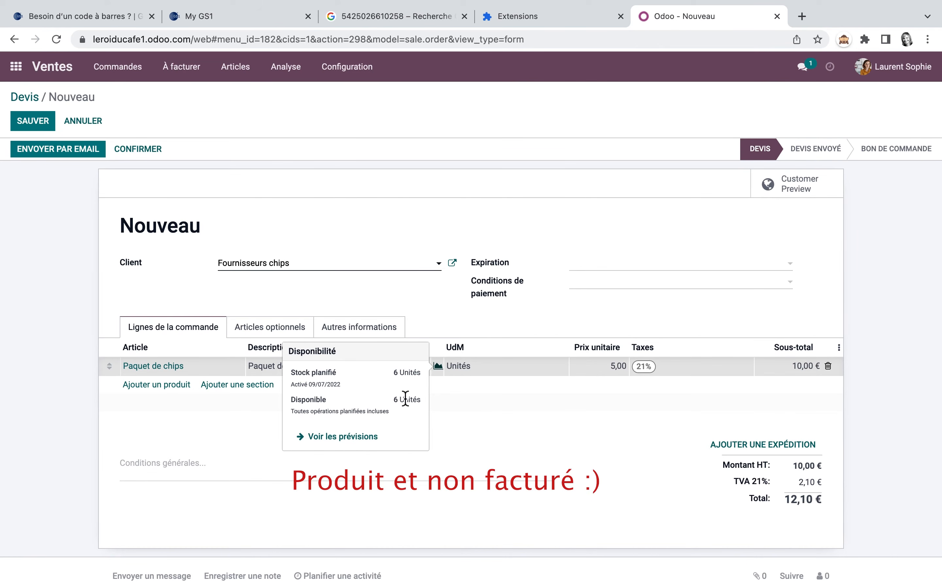
click(479, 407)
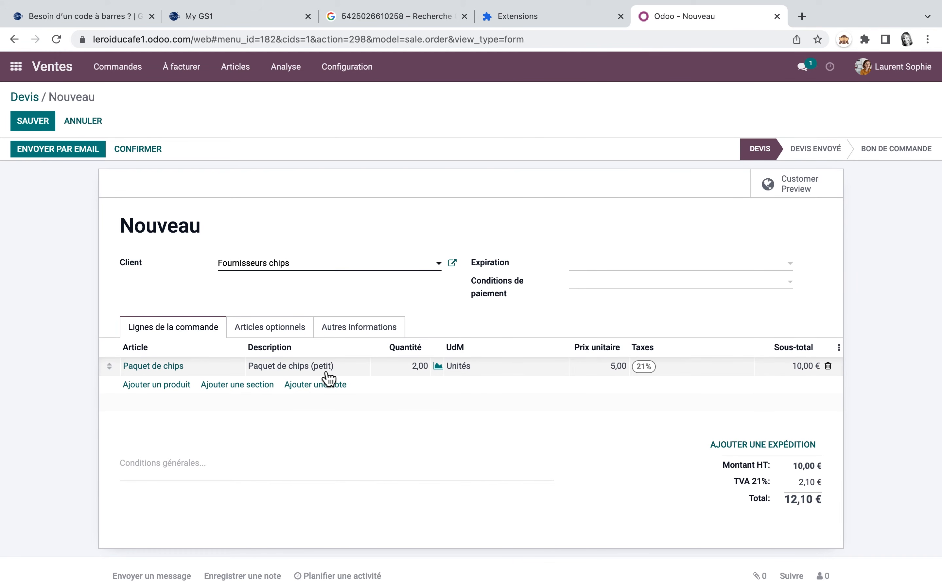
click(352, 328)
scroll(249, 430, down, 3)
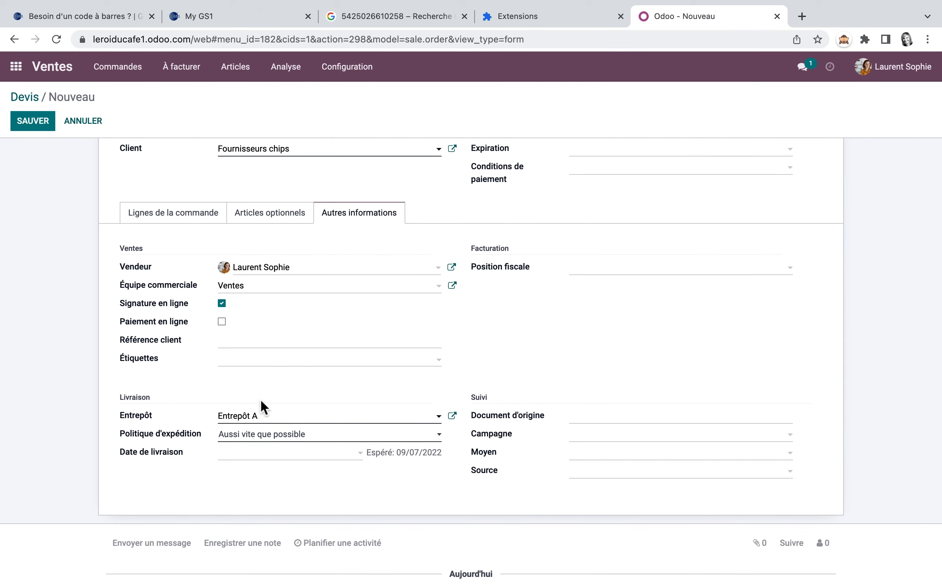
click(440, 417)
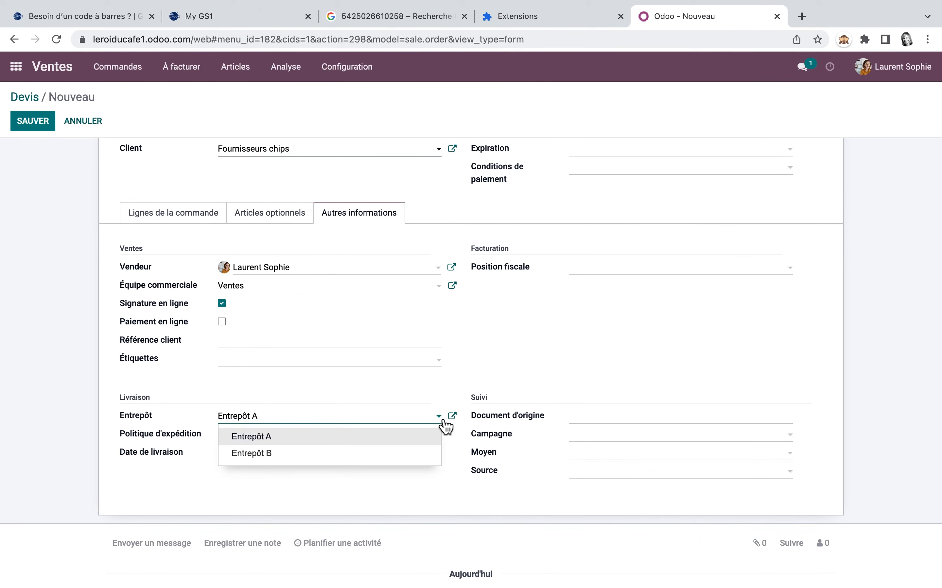
click(445, 423)
scroll(452, 347, up, 3)
click(174, 338)
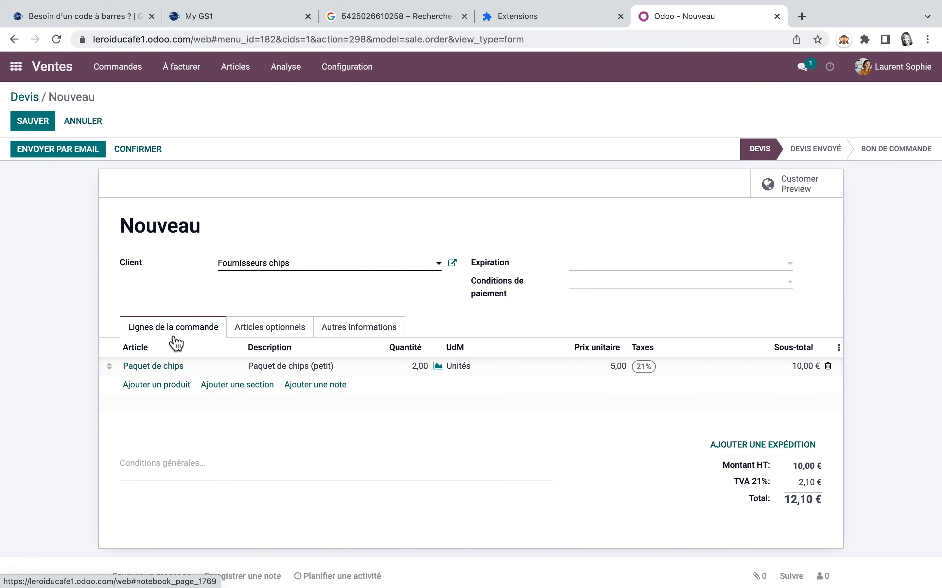
Confirm the quotation as a sales order and open its linked delivery
click(148, 151)
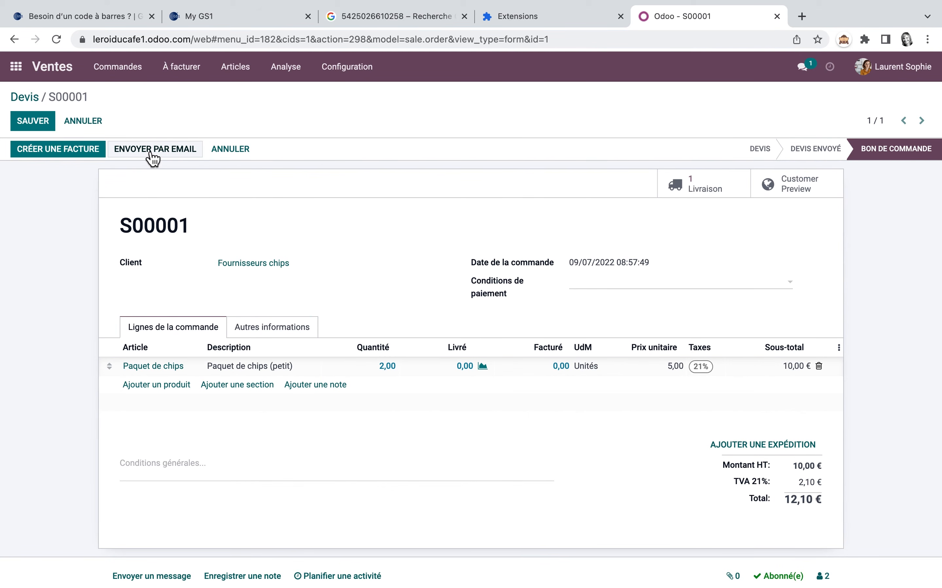
click(707, 189)
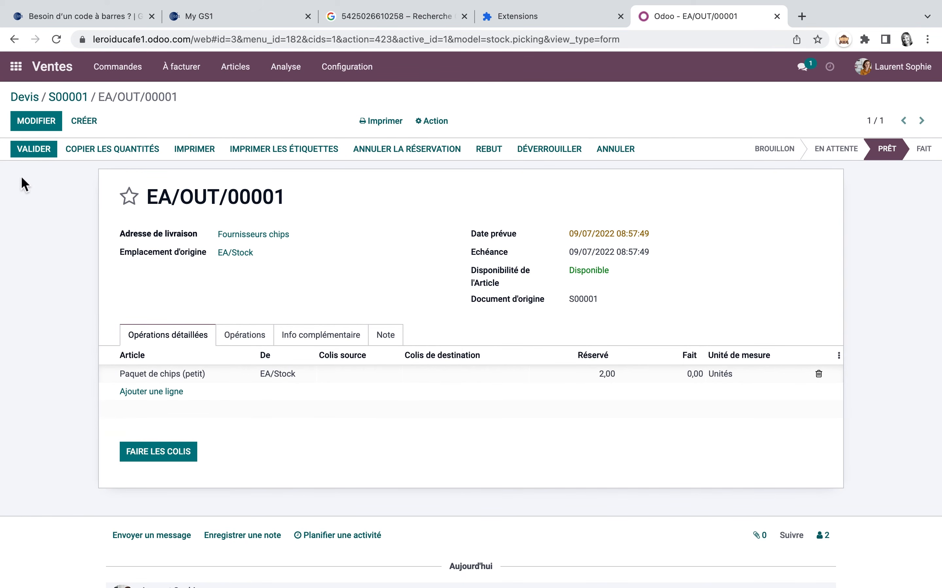
click(360, 74)
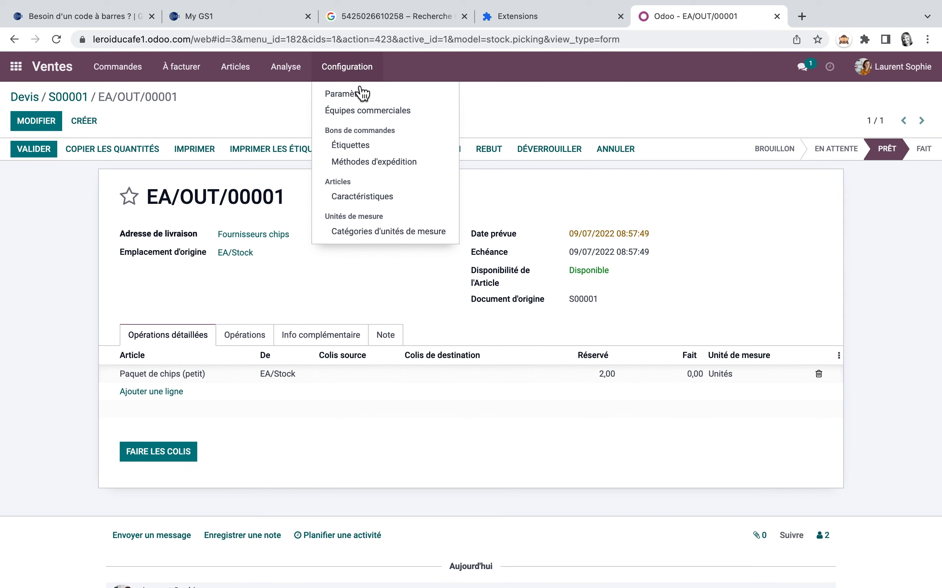
Switch to Stock and start a new package type named Standard
click(16, 67)
click(331, 303)
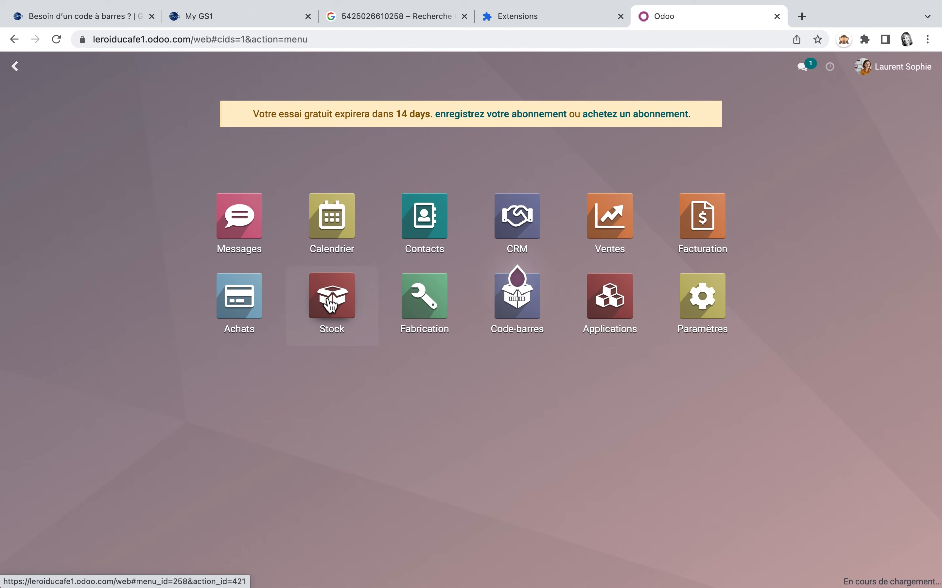
click(371, 78)
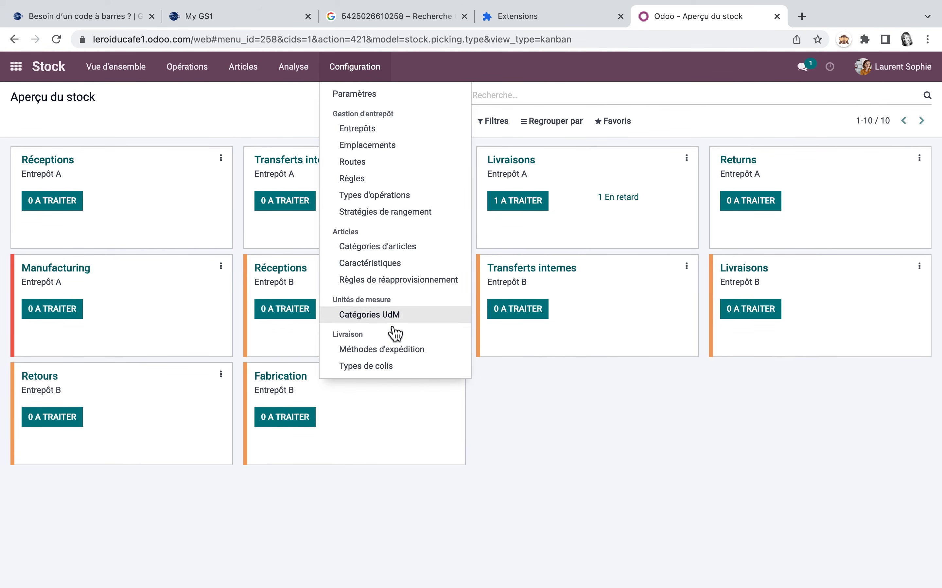
click(389, 366)
click(29, 121)
text(Standard)
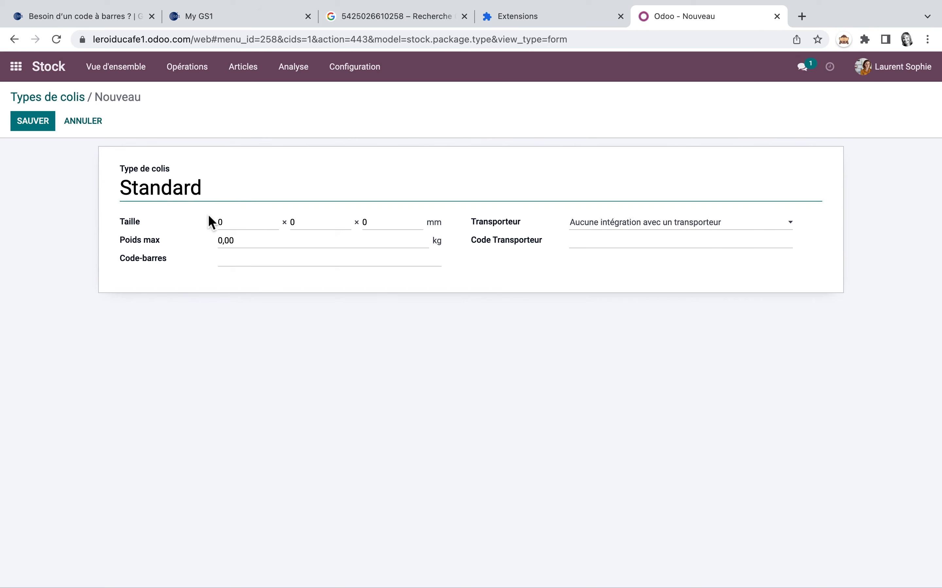
Set the package type's size to 160 × 100 × 100 mm and maximum weight to 2 kg, and save it
click(248, 222)
text(160)
key(Tab)
text(100)
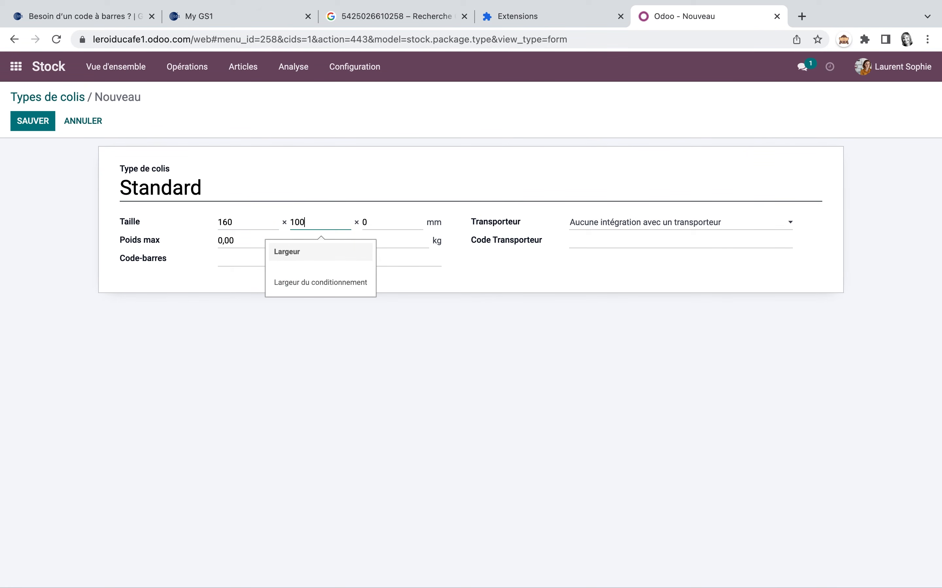
click(393, 224)
key(BackSpace)
text(100)
key(Tab)
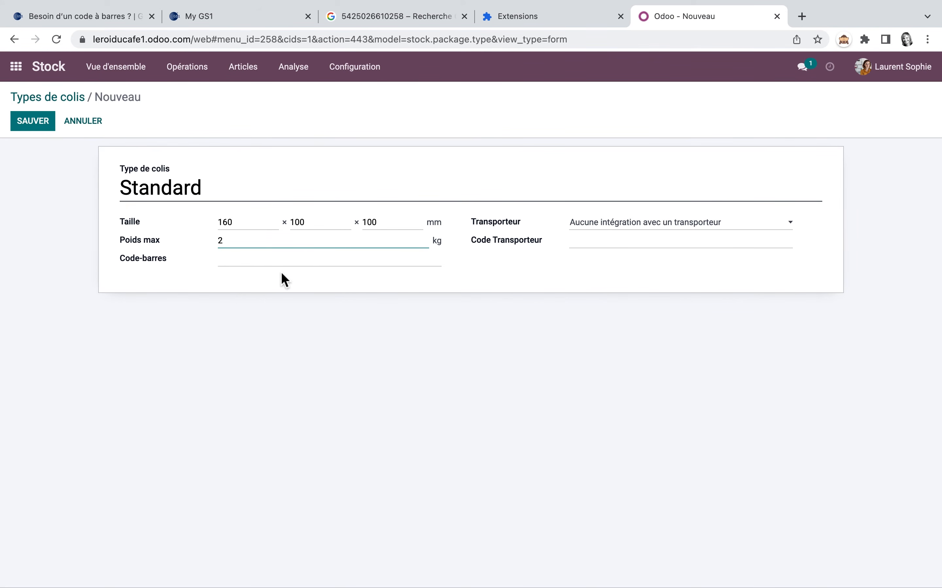
click(37, 123)
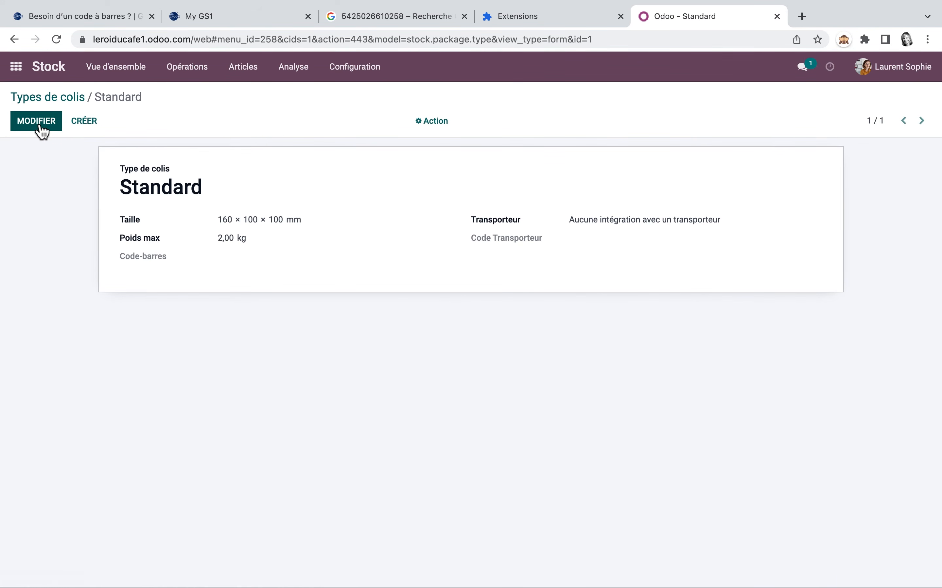
Open the pending delivery EA/OUT/00001 of Entrepôt A and put its products in a package
click(140, 70)
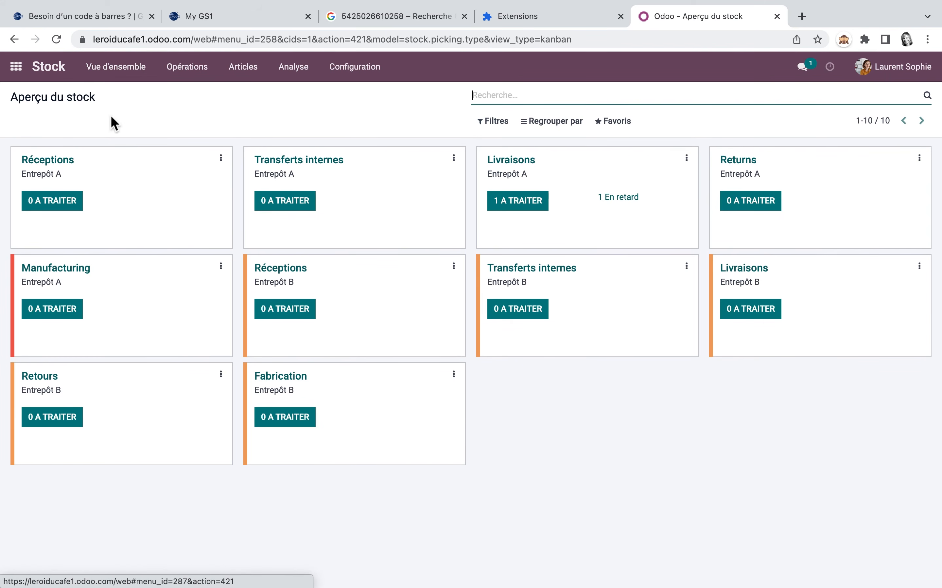
click(521, 202)
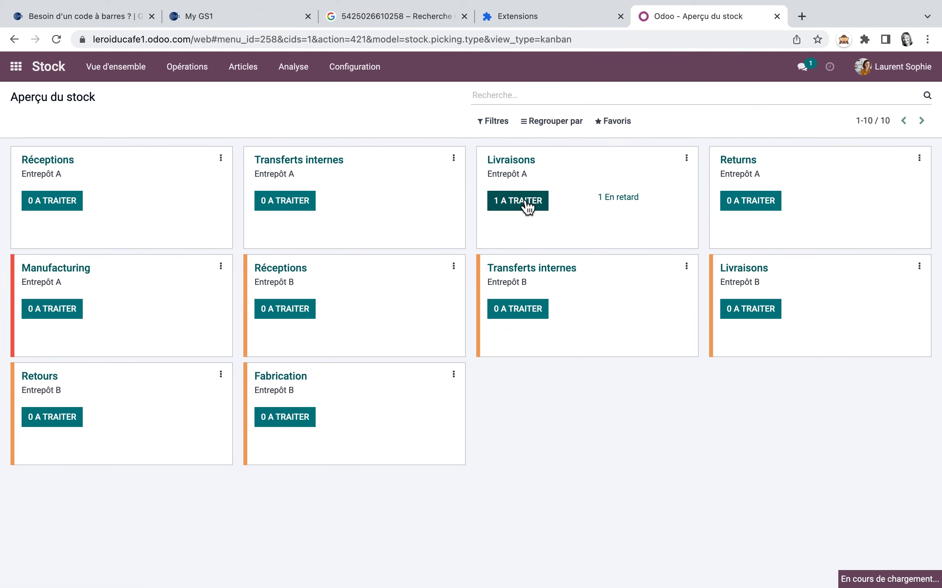
click(288, 181)
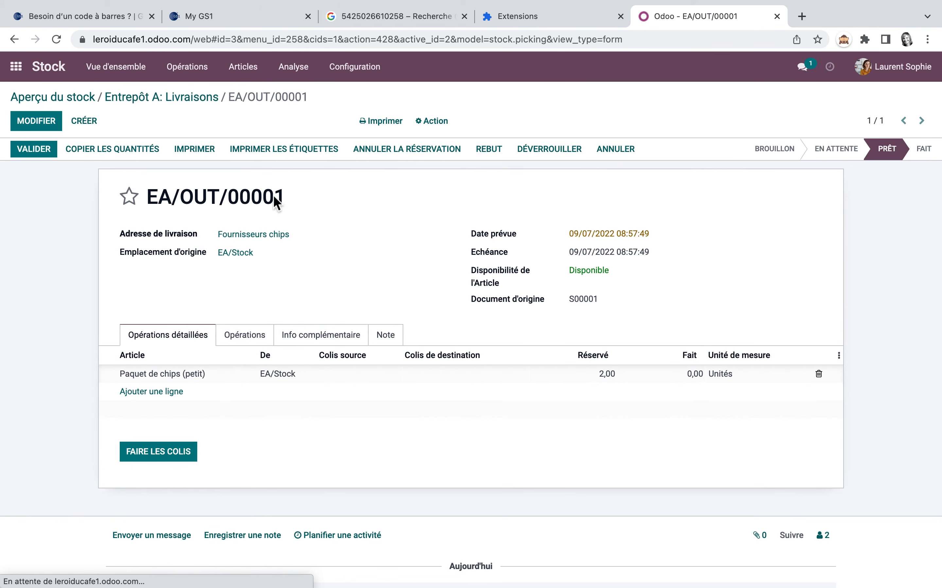
click(164, 452)
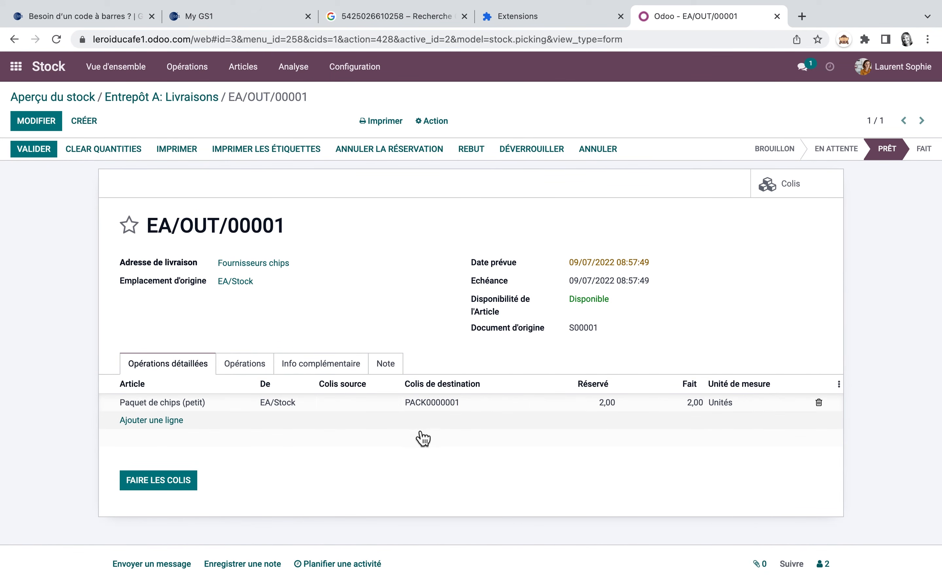
Set the destination package's type to Standard, edit its shipping weight, and save the package
click(441, 401)
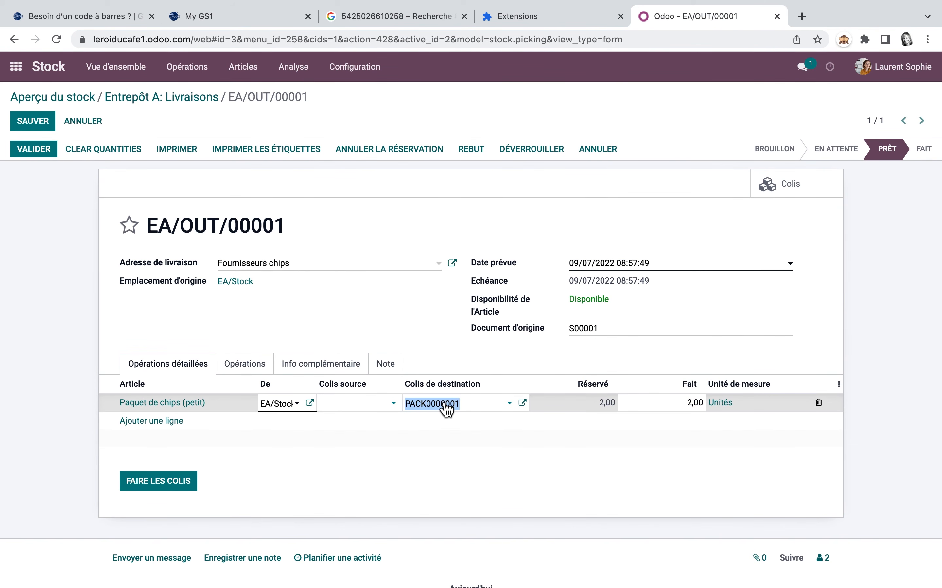
click(524, 402)
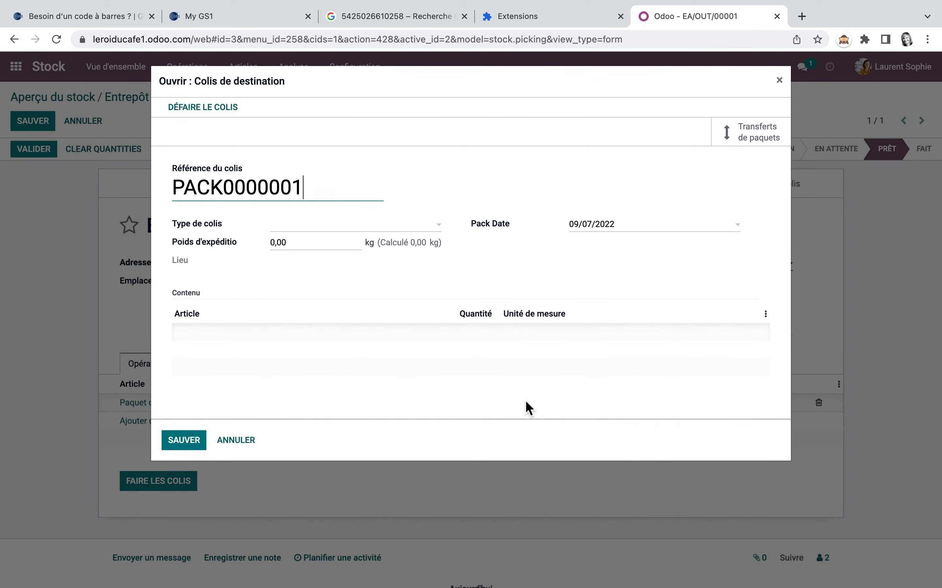
click(311, 225)
click(307, 244)
click(306, 244)
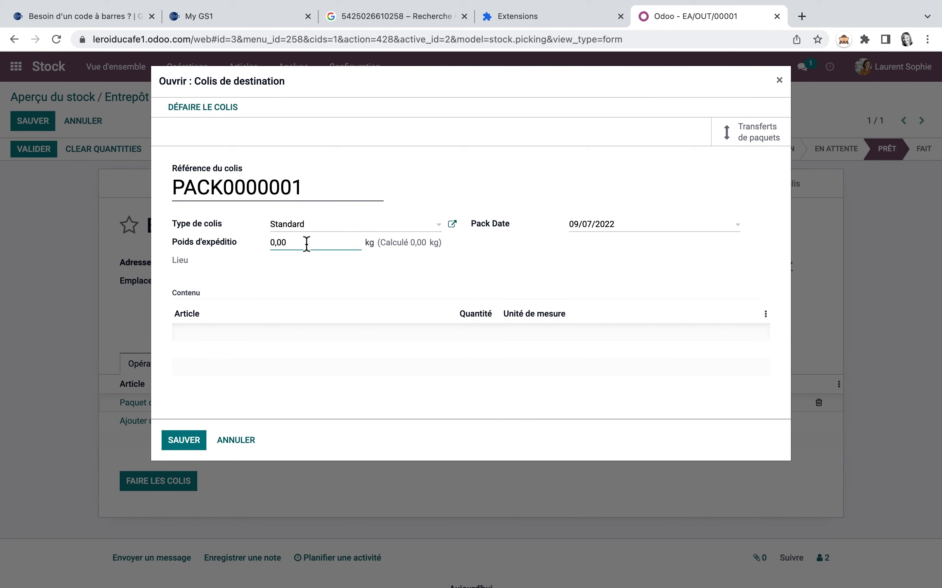
key(BackSpace)
key(BackSpace)
key(BackSpace)
click(193, 446)
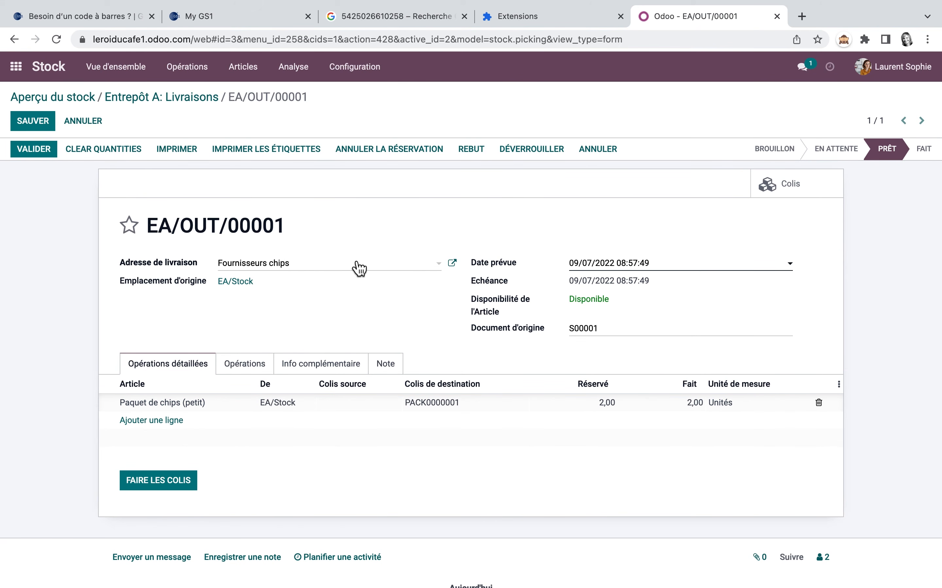
Validate the delivery and open its originating sales order S00001 in Ventes
click(35, 152)
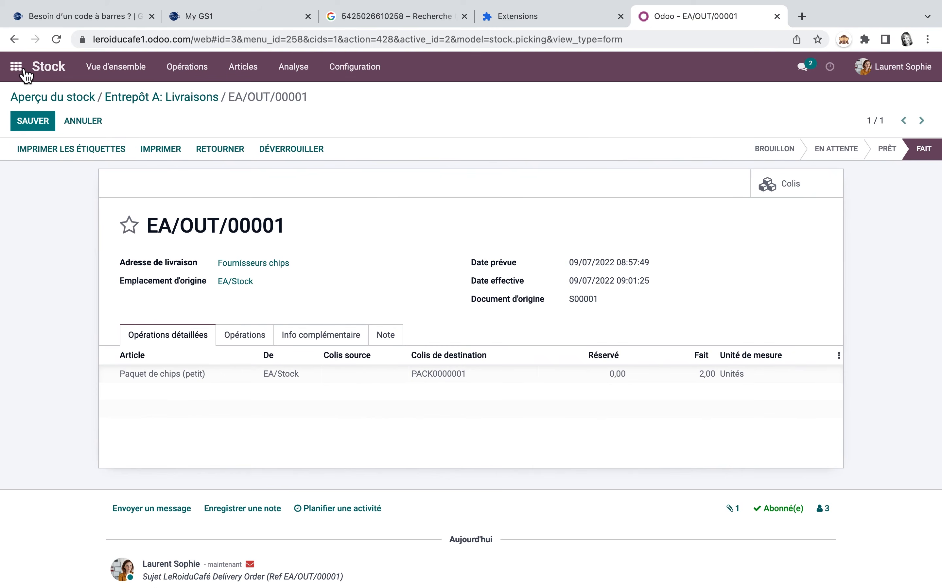
click(16, 67)
click(631, 218)
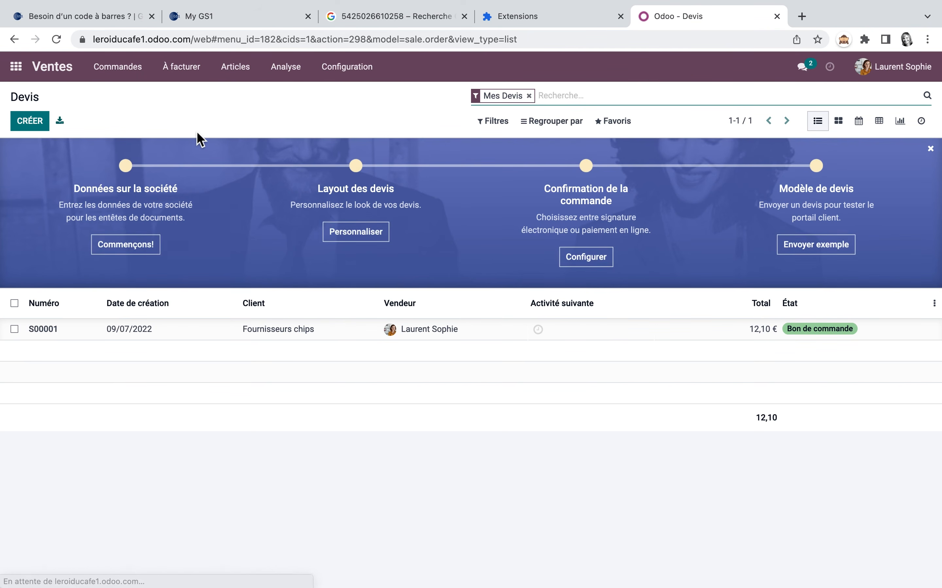
click(151, 337)
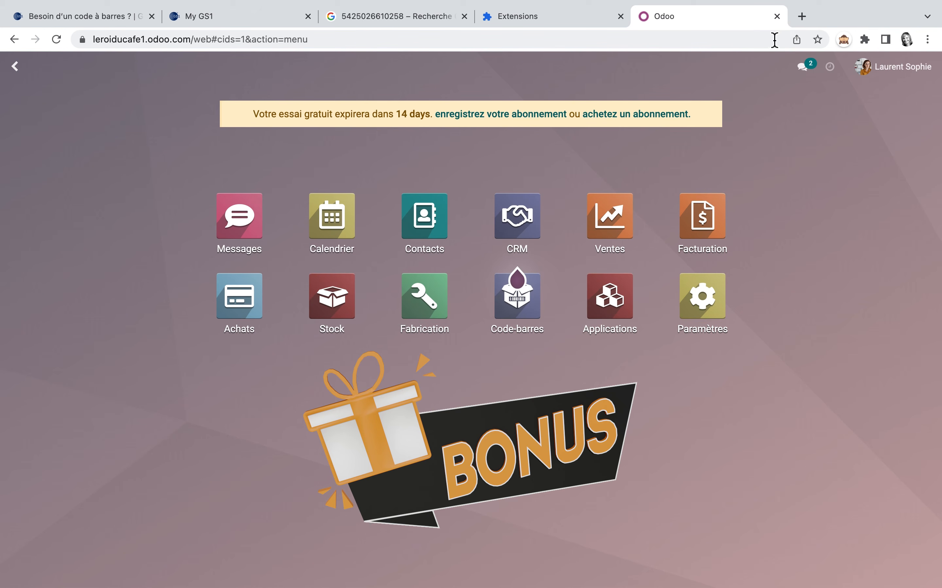
View the Odoo Debug browser extension and use it to activate debug mode in Odoo
click(578, 16)
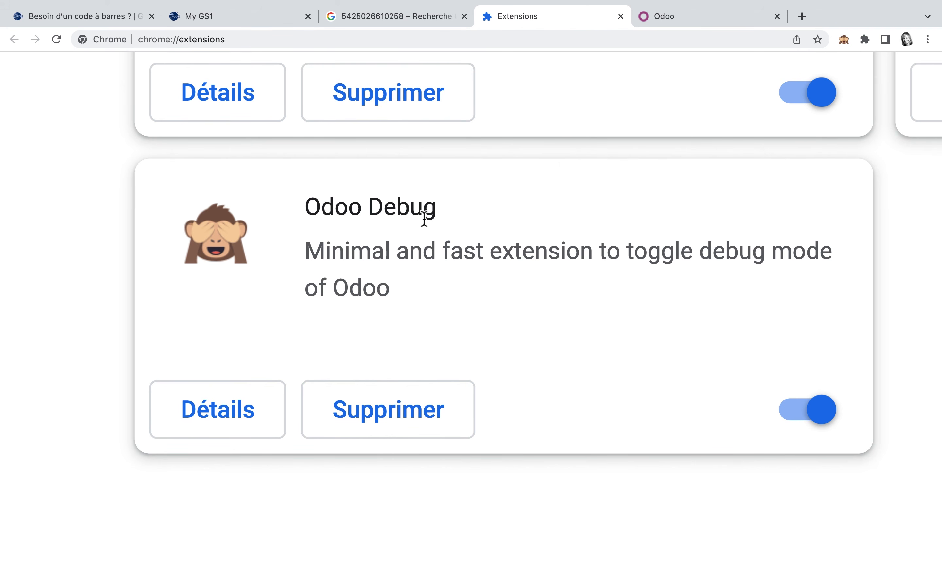
click(723, 15)
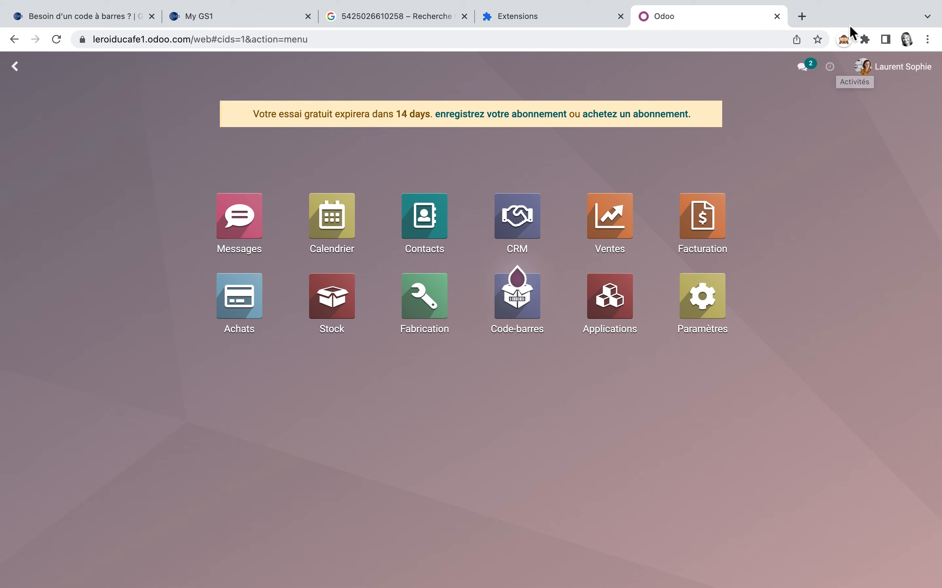
click(843, 41)
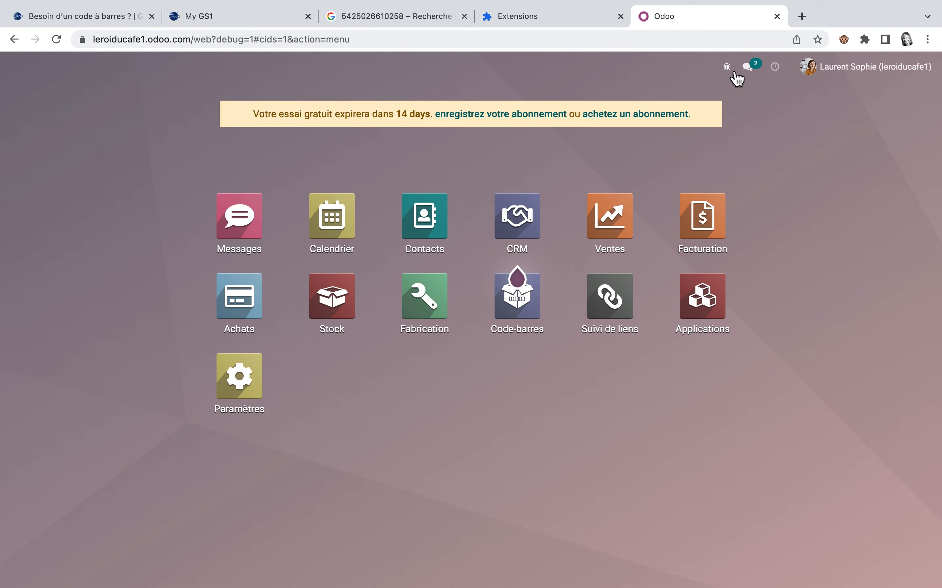
Switch to Contacts and view the sales and purchase details of Fournisseurs chips
click(435, 231)
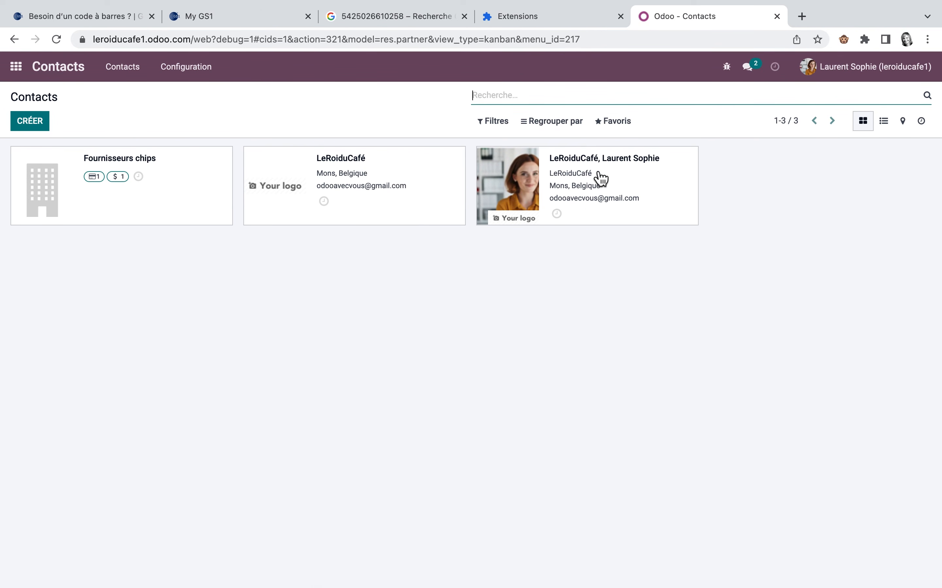
click(135, 177)
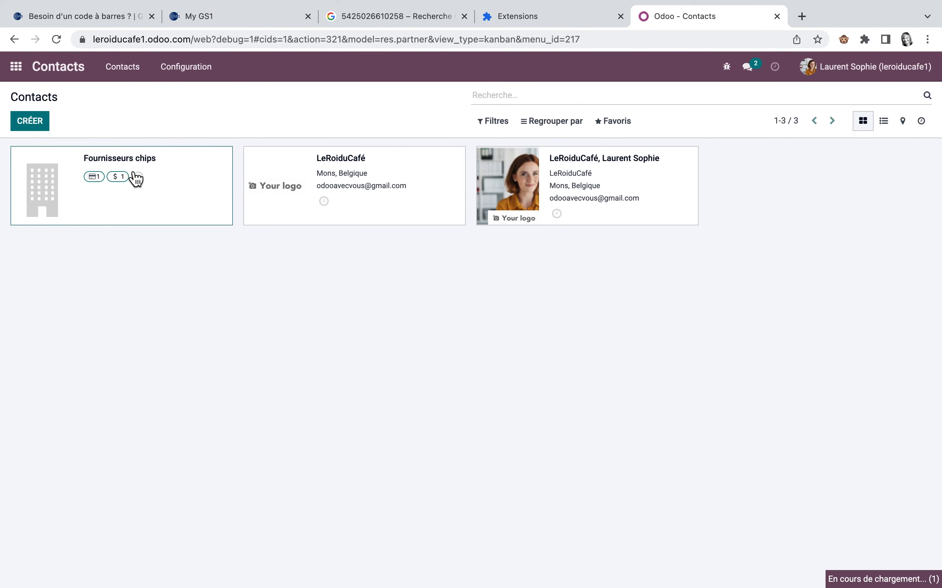
click(272, 399)
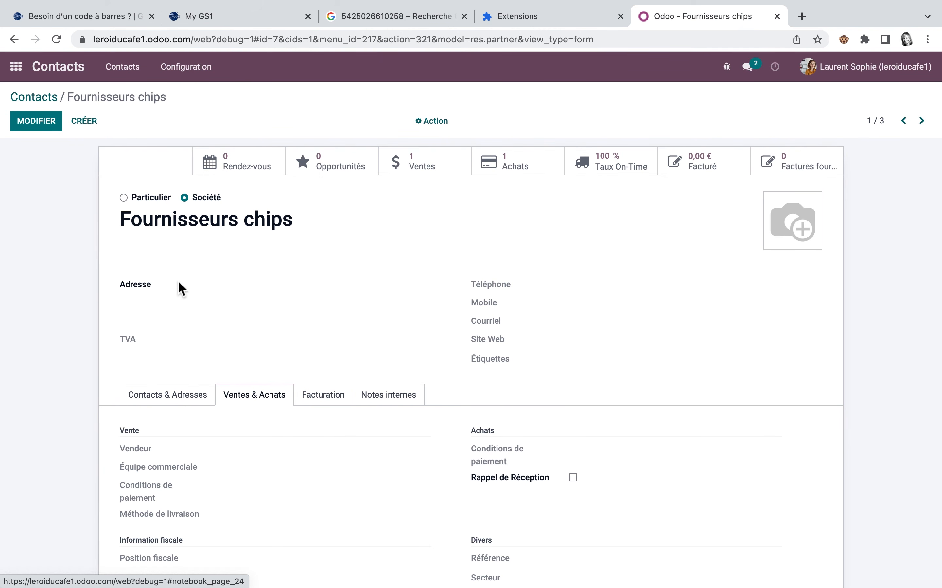
Edit the Fournisseurs chips contact and set its purchase payment terms (Conditions de paiement, Achats) to 15 jours
click(37, 120)
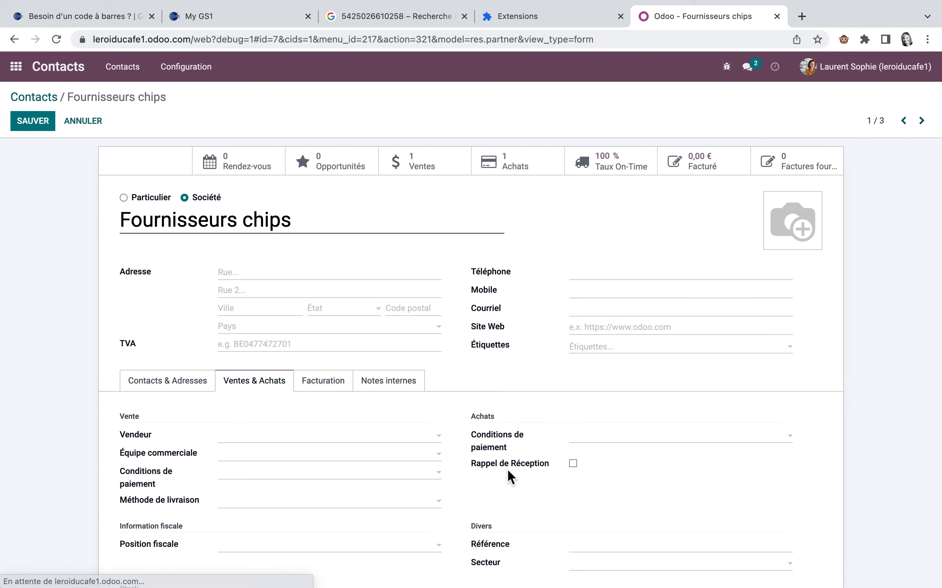
click(793, 443)
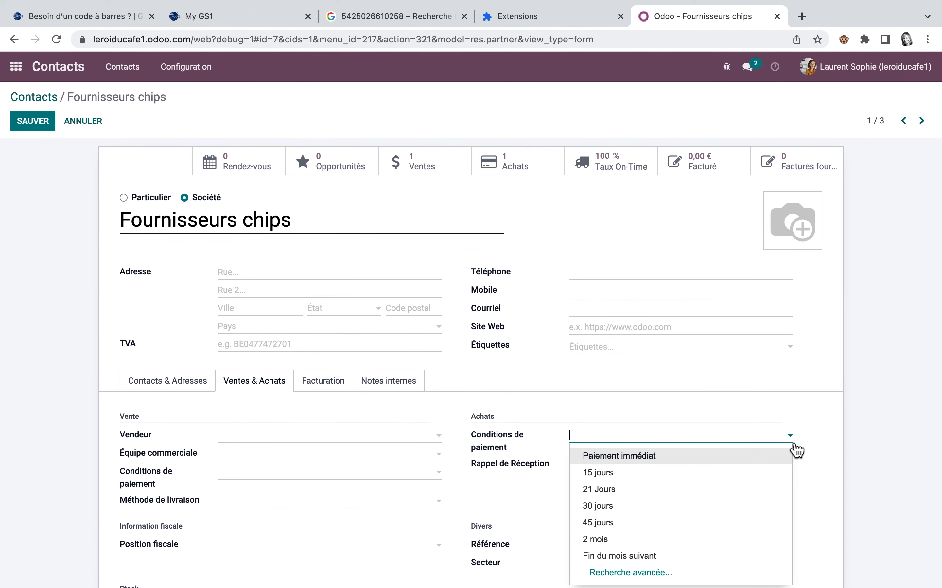
click(618, 479)
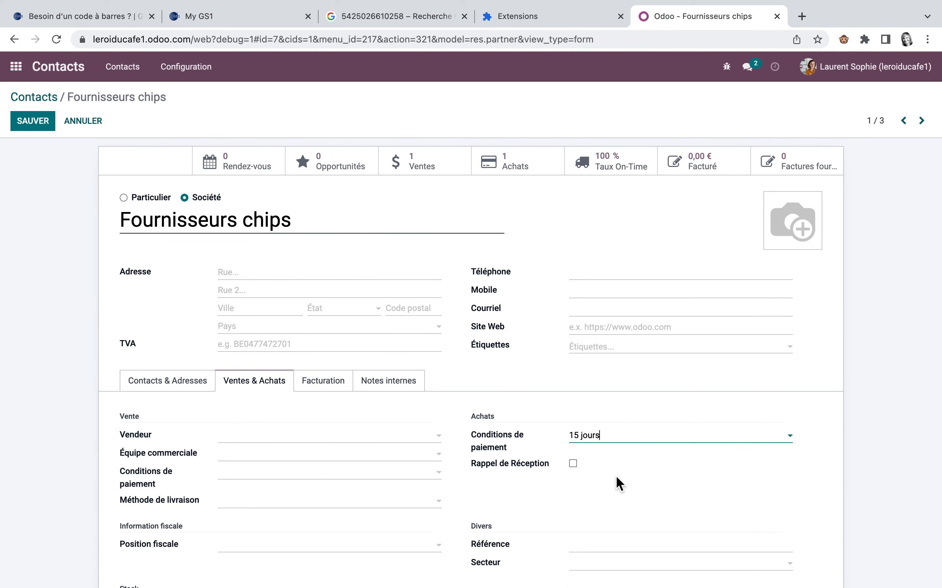
Using the debug tools, save Conditions de Paiement du Vendeur = 15 jours as the default value for all users
click(727, 67)
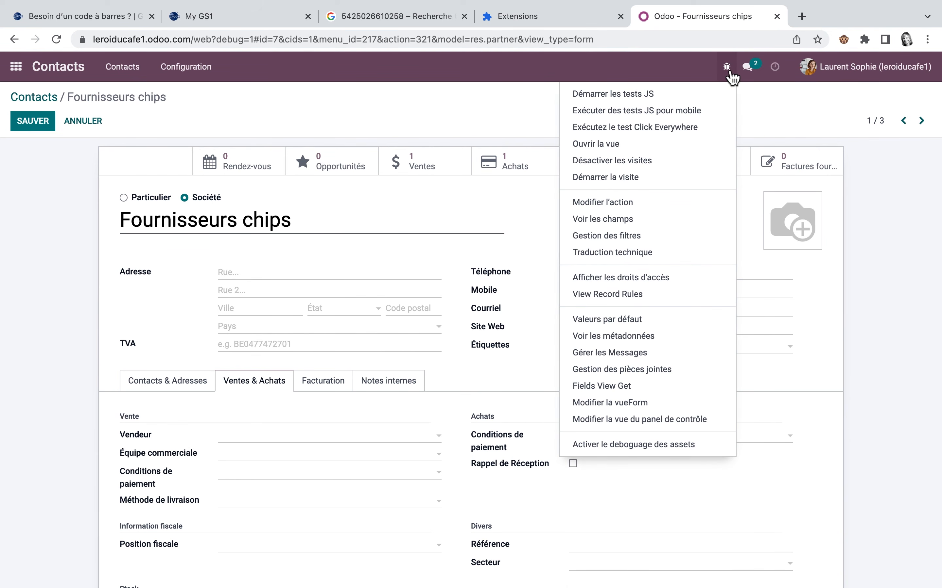
click(607, 321)
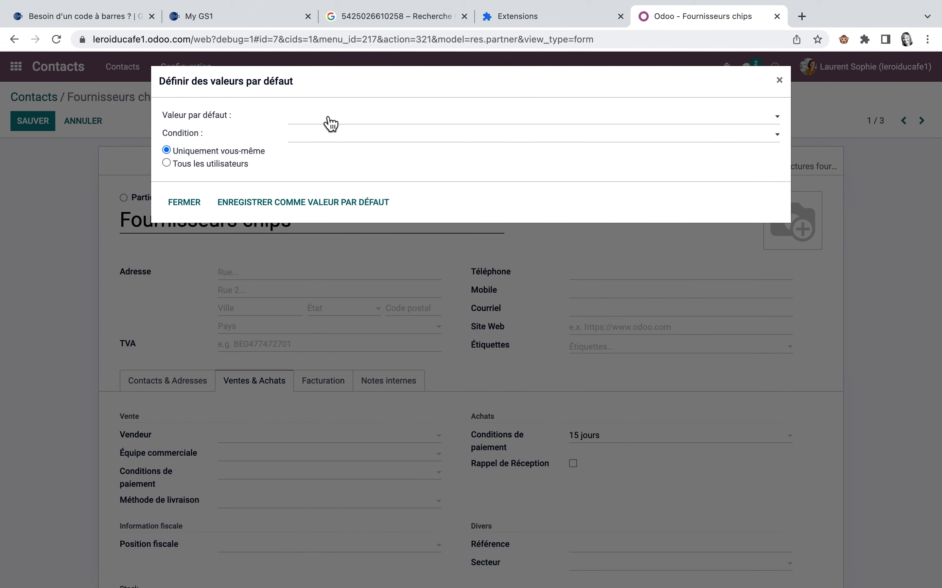
click(780, 133)
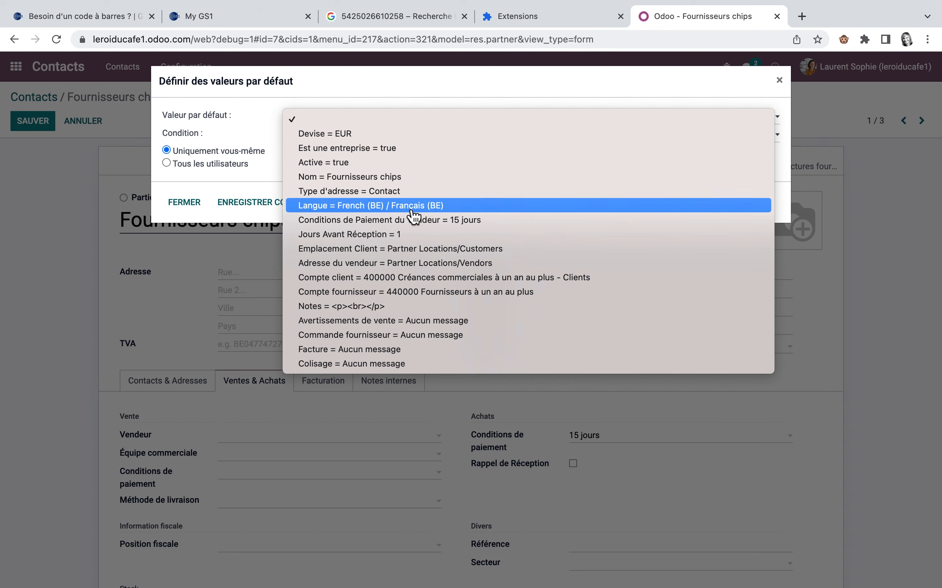
click(415, 221)
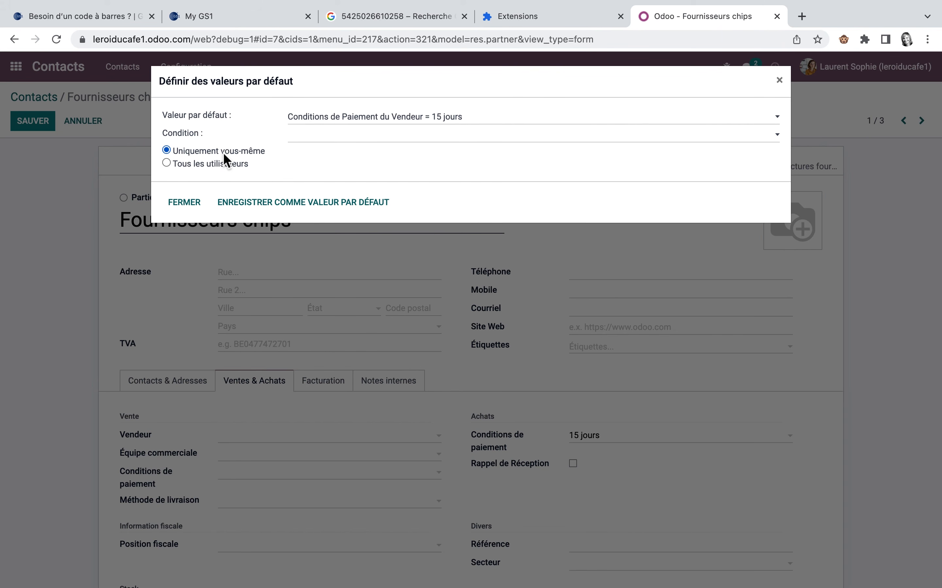
click(167, 163)
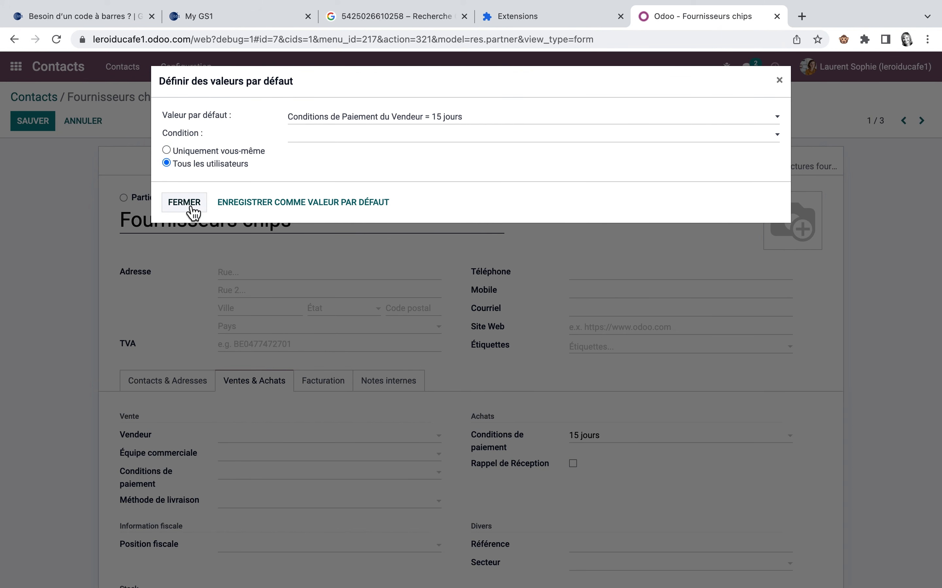
click(301, 212)
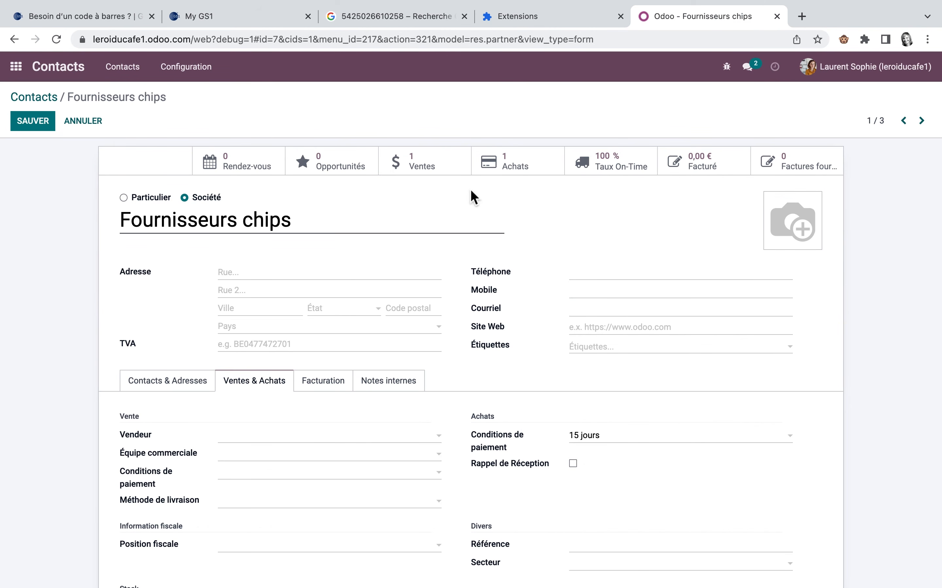
Save the Fournisseurs chips contact and start creating a new company contact, ready for its name
click(37, 126)
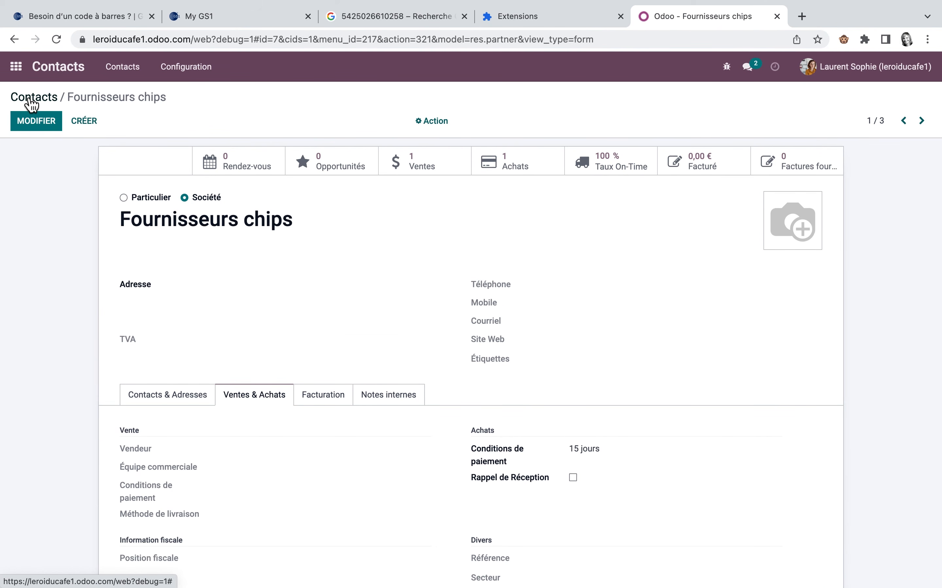
click(84, 121)
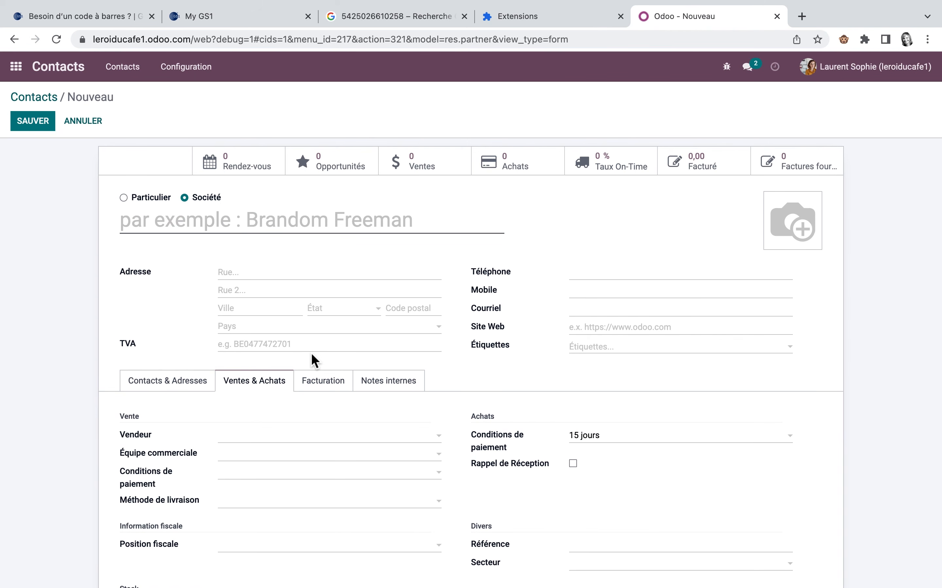
click(236, 222)
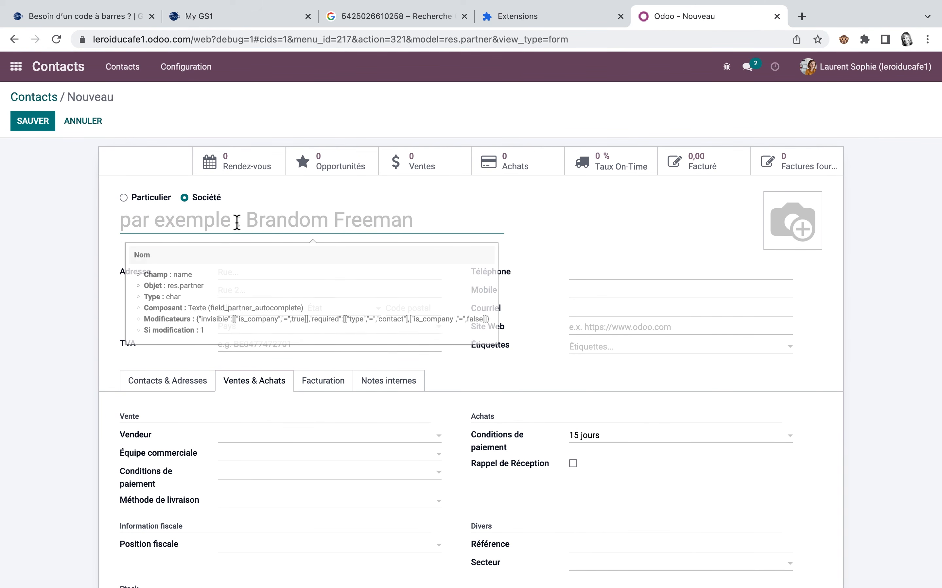